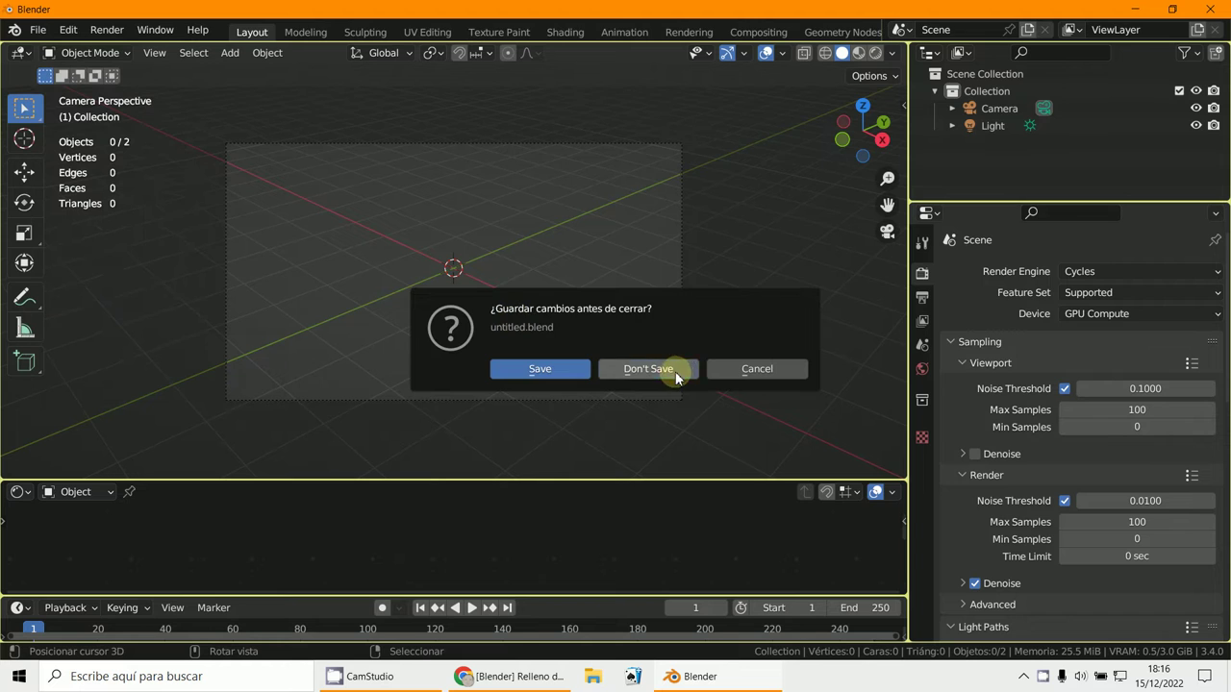
Step: Discard the unsaved changes to the current scene and open Lamp_sf.blend from the Downloads folder
left_click(675, 374)
left_click(428, 177)
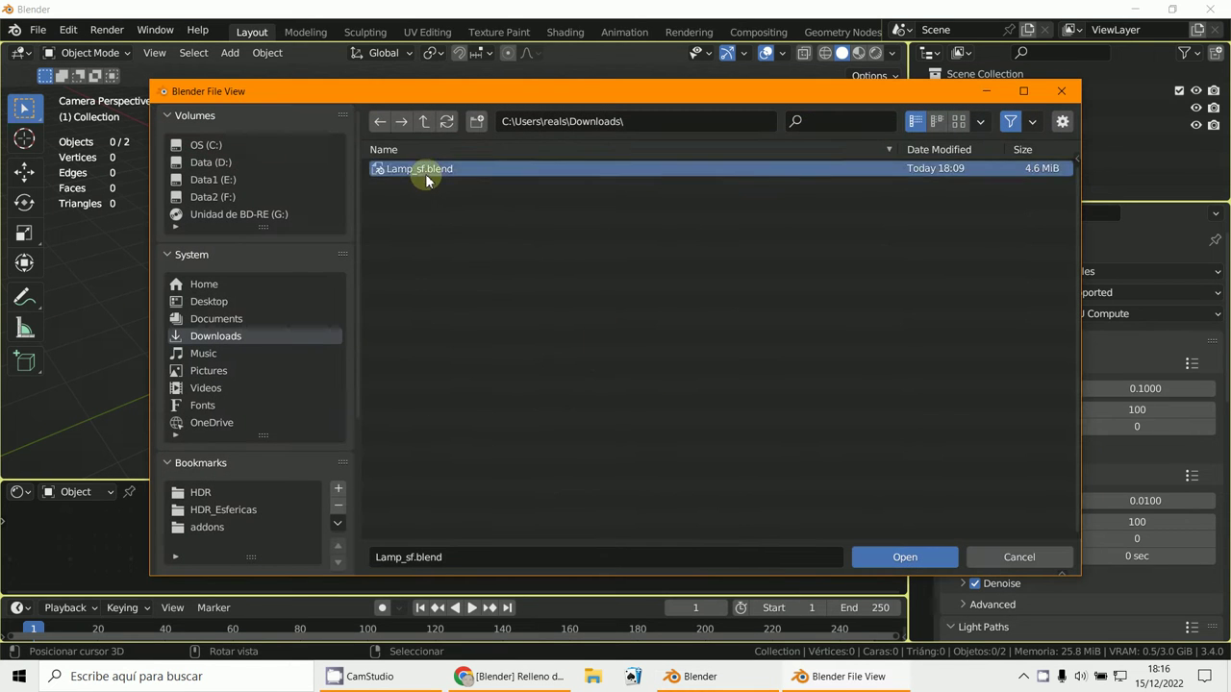
left_click(900, 555)
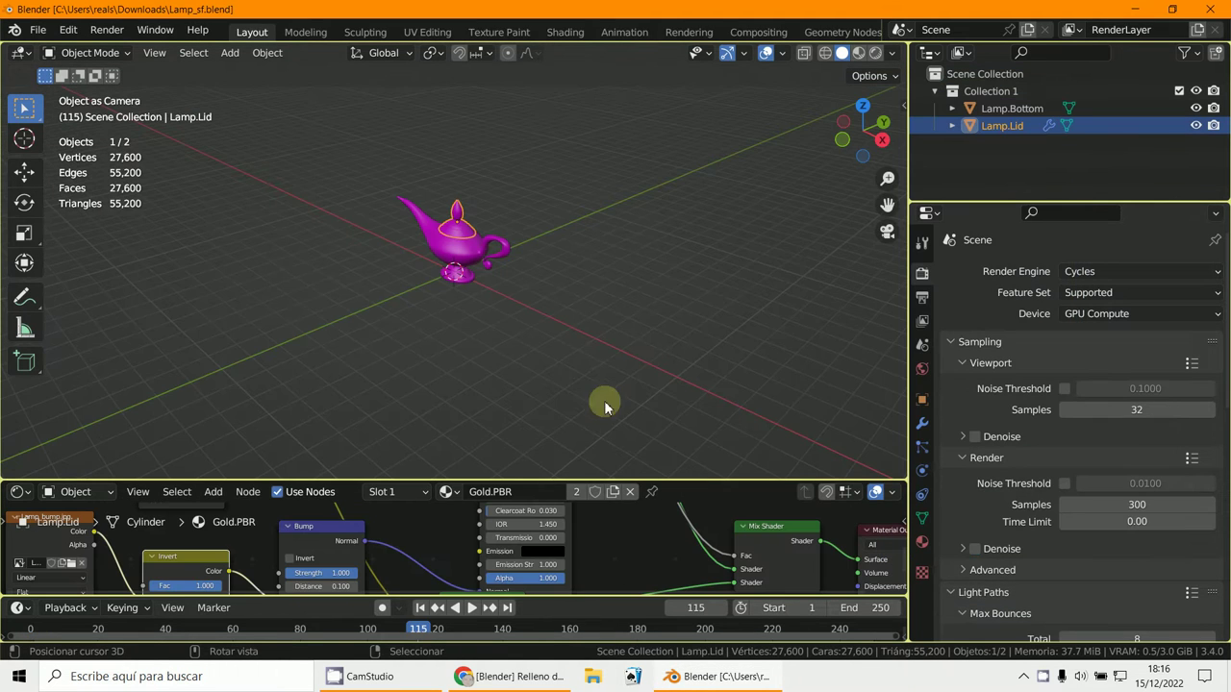
Step: Remove the existing Gold.PBR material from Lamp.Lid and the material from Lamp.Bottom
left_click(923, 542)
left_click(1215, 288)
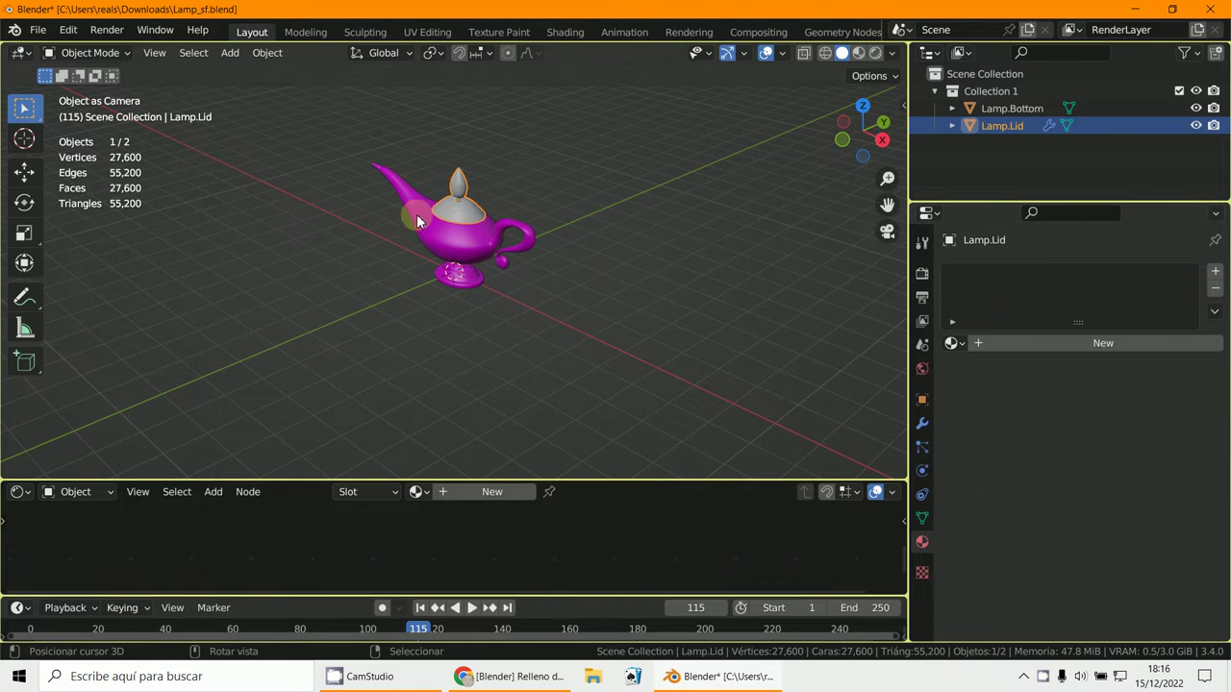
left_click(417, 214)
left_click(1214, 288)
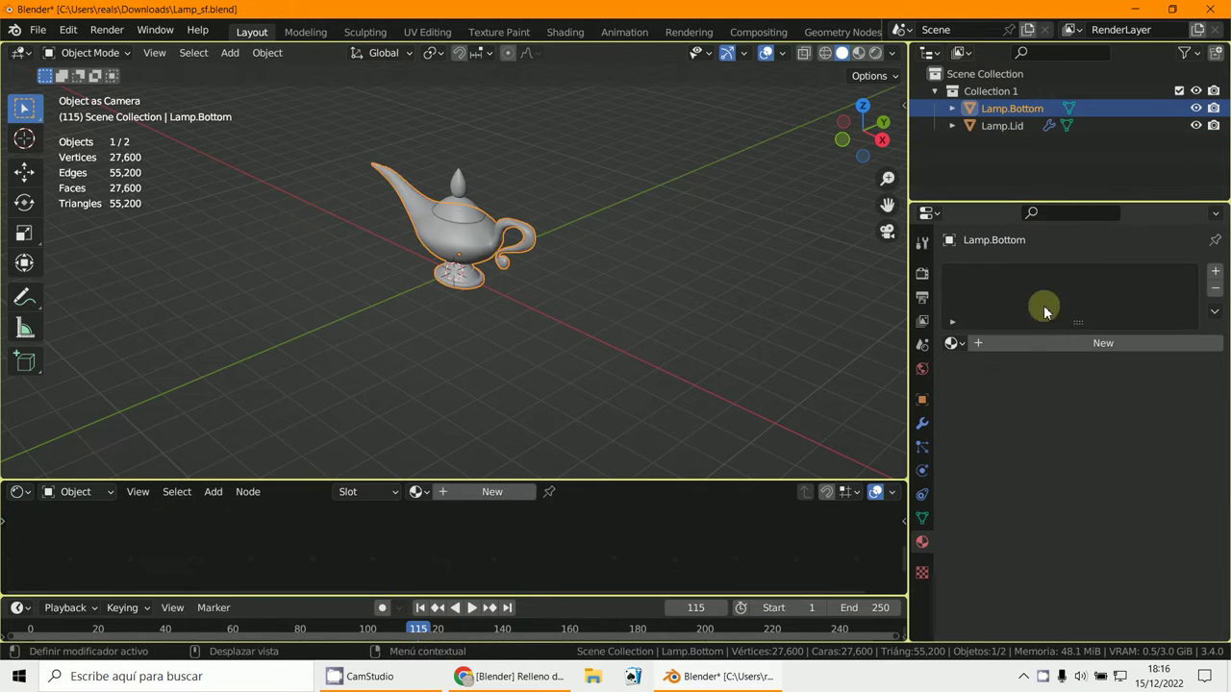
Step: Clear the seams from the entire Lamp.Bottom mesh in Edit Mode and return to Object Mode
scroll(711, 318, "up", 2)
middle_click_drag(712, 319, 664, 255)
scroll(564, 330, "up", 3)
left_click(85, 52)
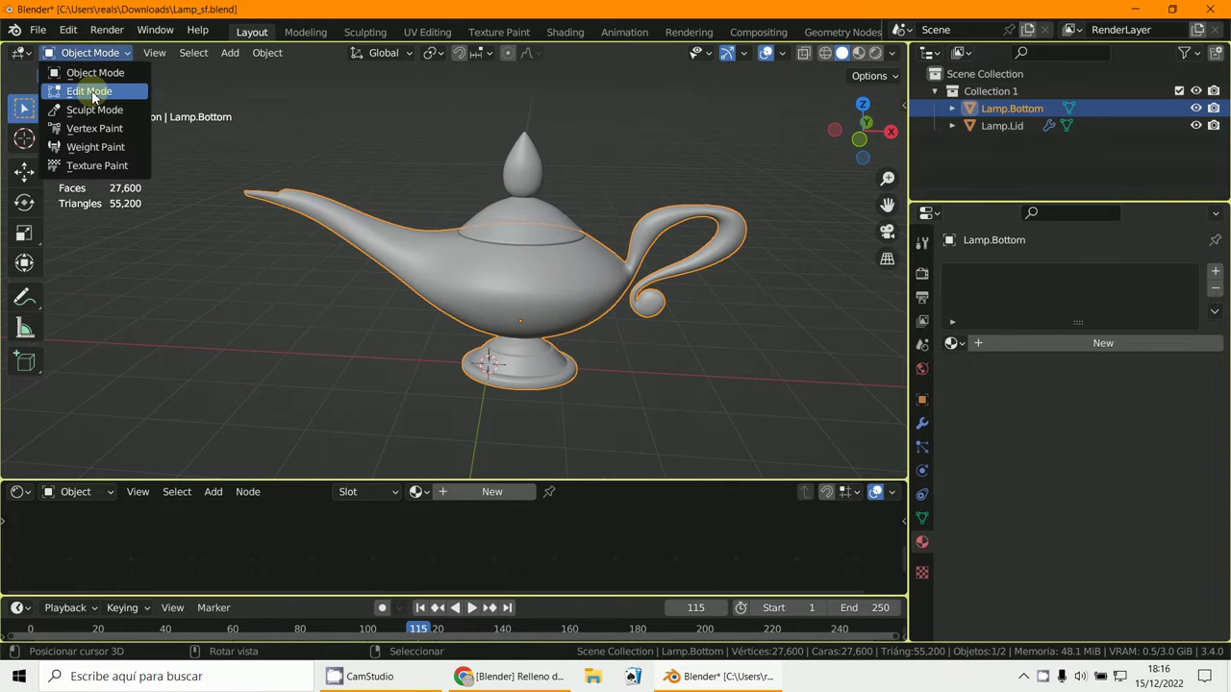
left_click(83, 86)
middle_click_drag(426, 247, 418, 288)
key("a")
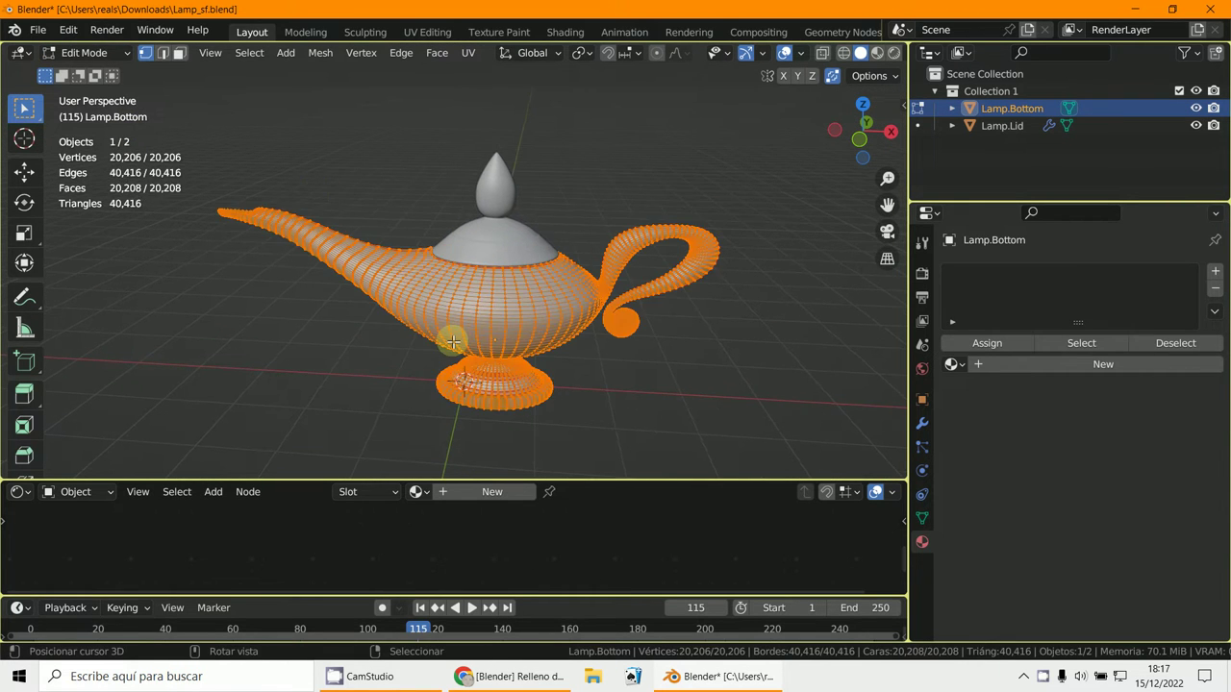
key("ctrl+e")
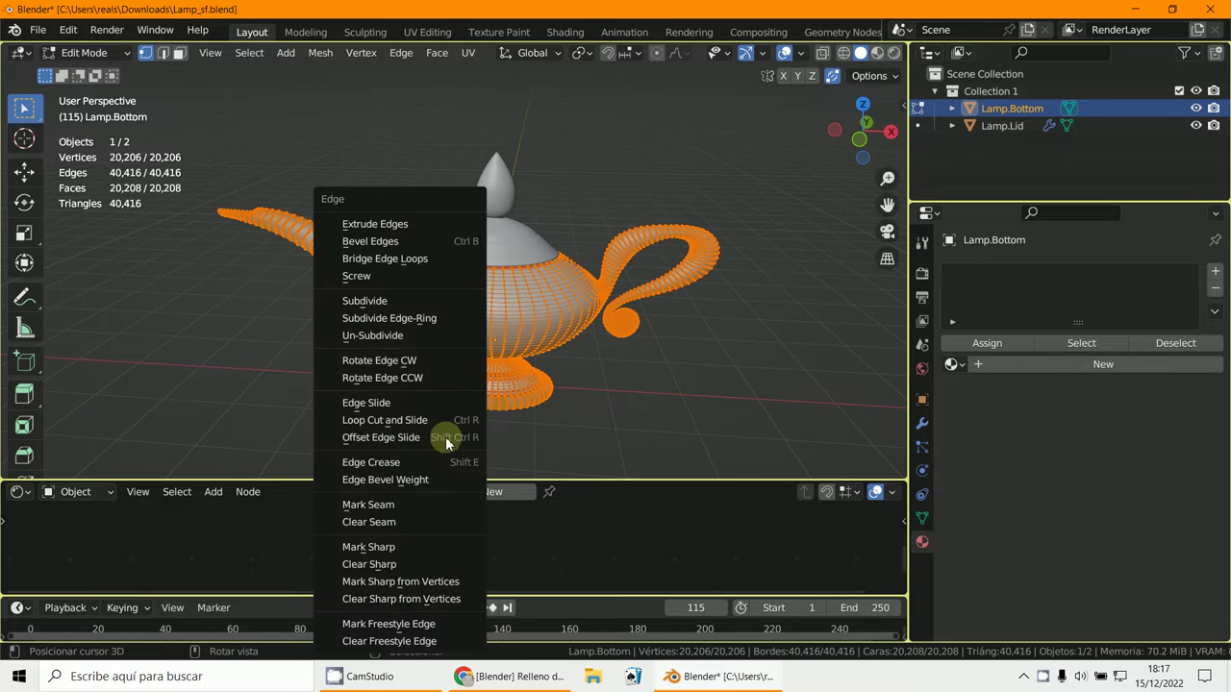
left_click(413, 521)
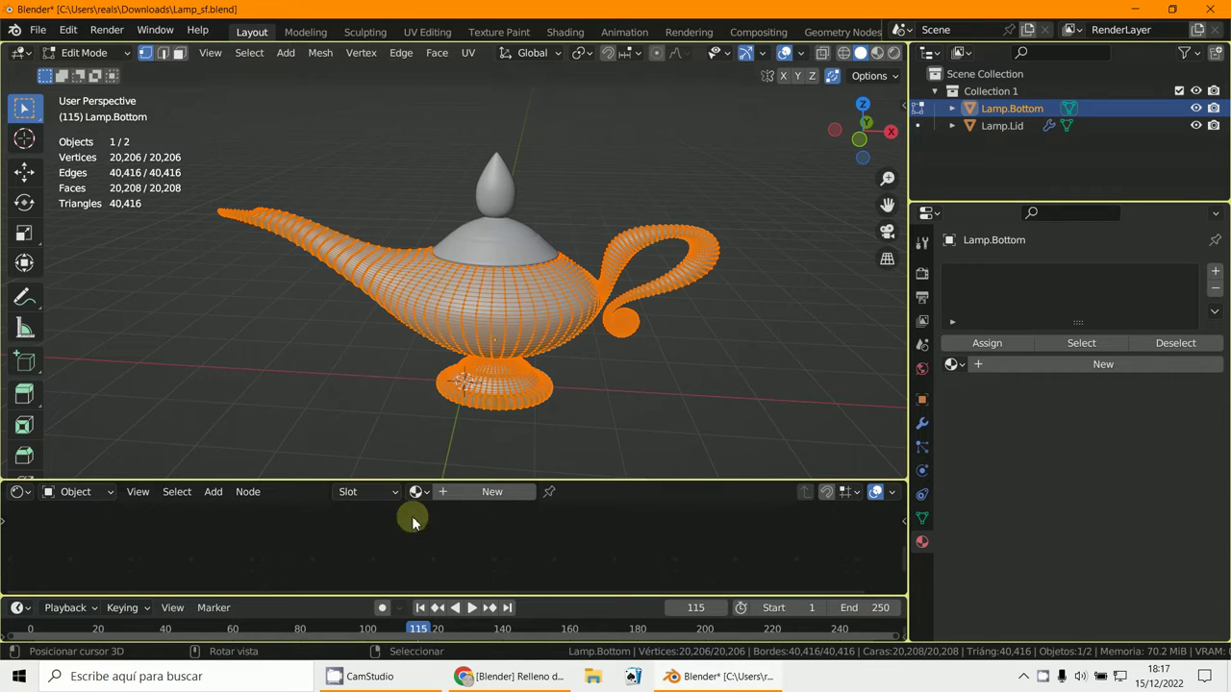
left_click(86, 53)
left_click(92, 69)
Step: Clear the seams from the entire Lamp.Lid mesh in Edit Mode and return to Object Mode
left_click(455, 237)
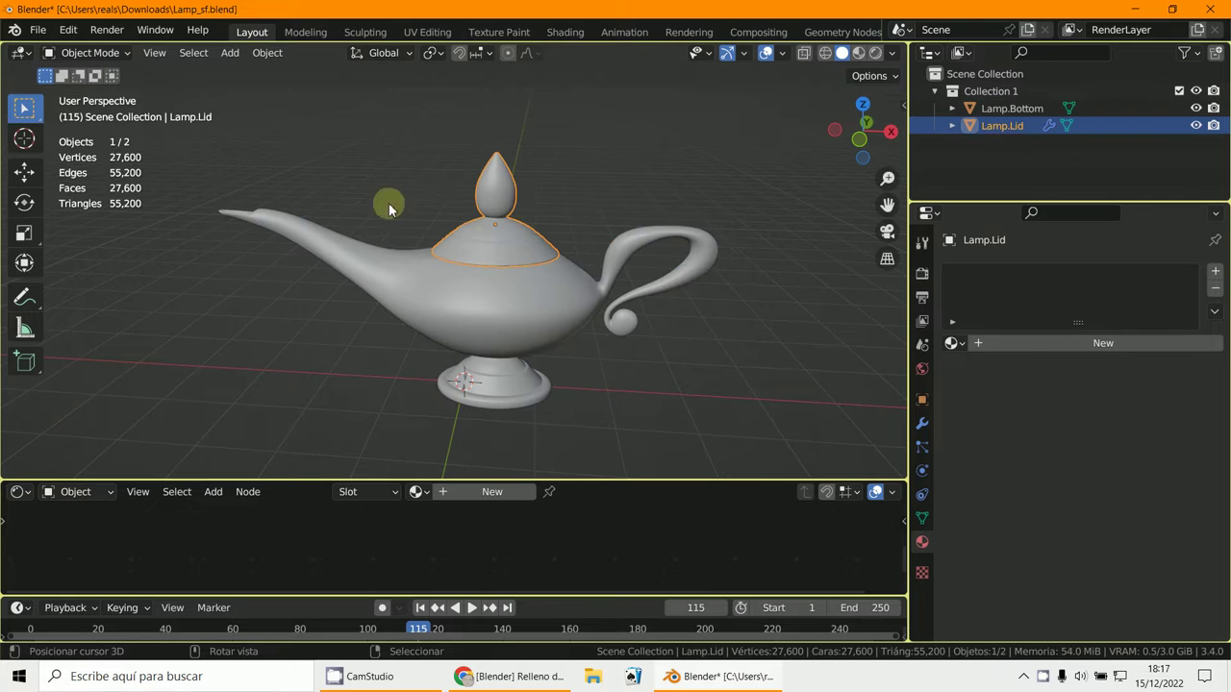
left_click(91, 53)
left_click(82, 90)
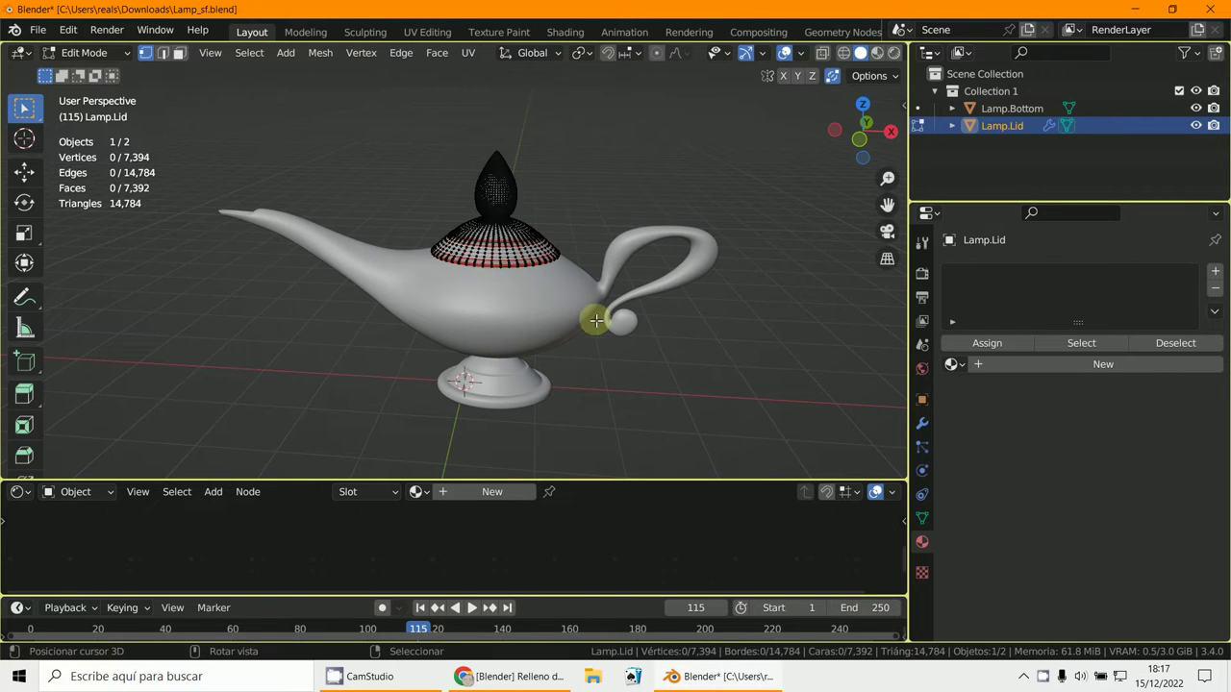
key("a")
key("ctrl+e")
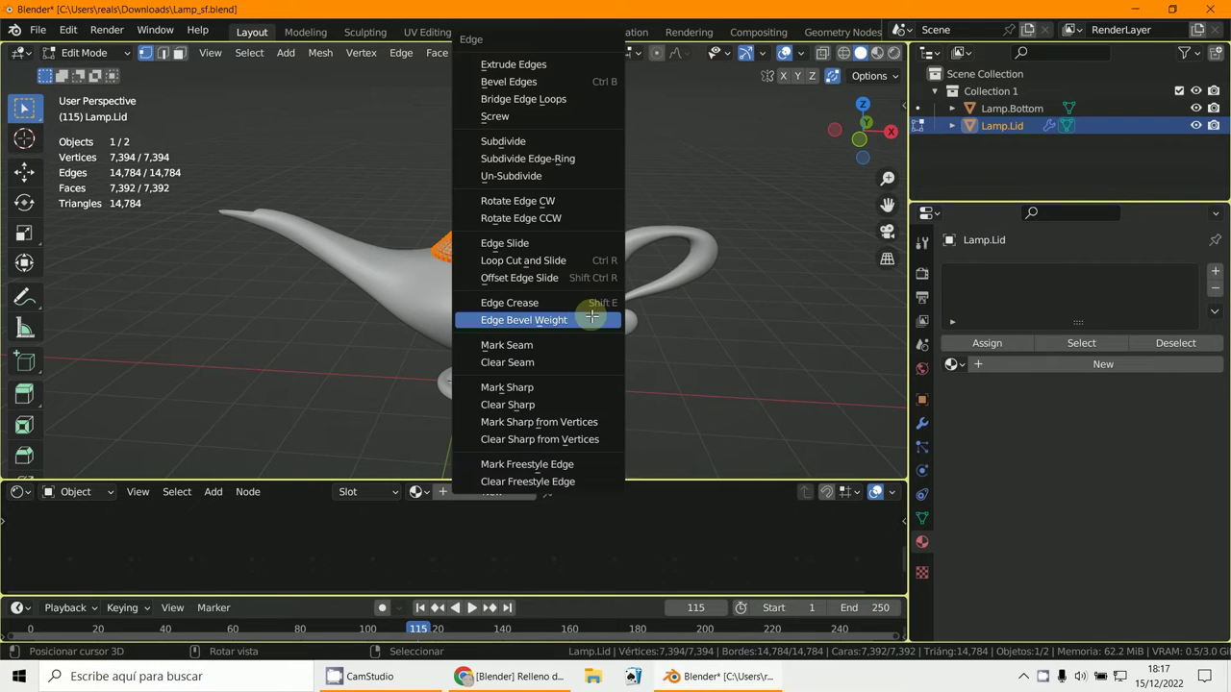
left_click(539, 360)
middle_click_drag(539, 361, 464, 402)
left_click(69, 53)
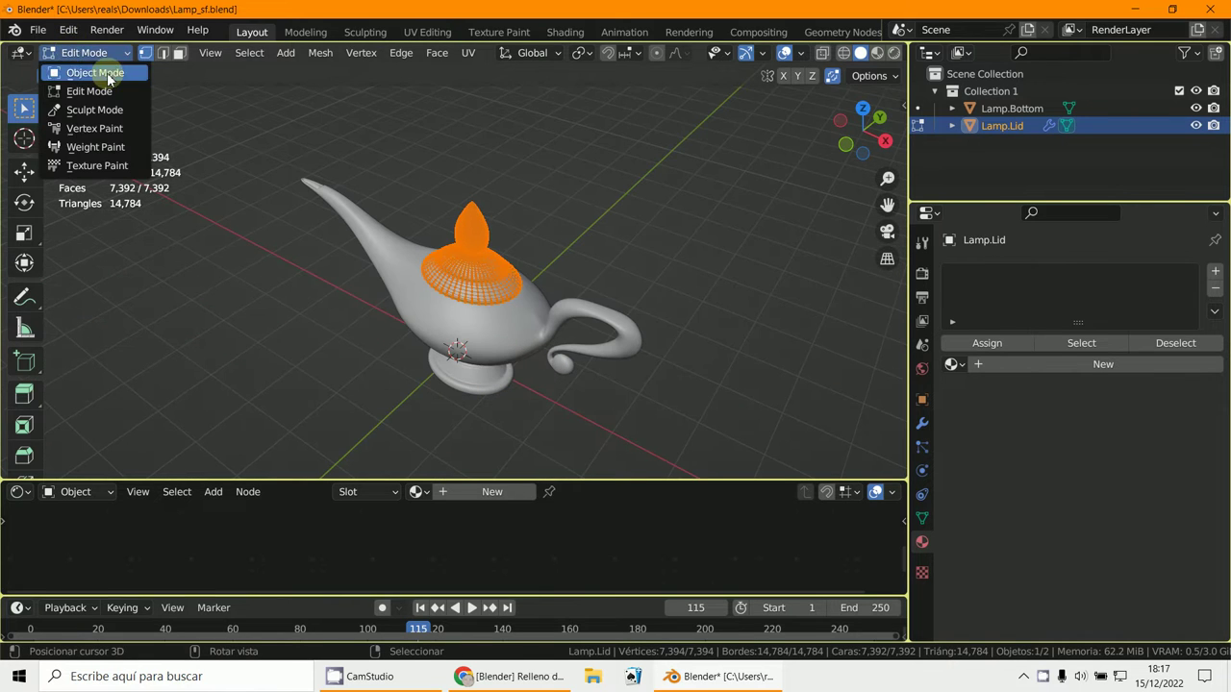
left_click(101, 72)
Step: Move the lid about 1.75 units up and away from the lamp body to expose its underside
left_click_drag(485, 287, 577, 220)
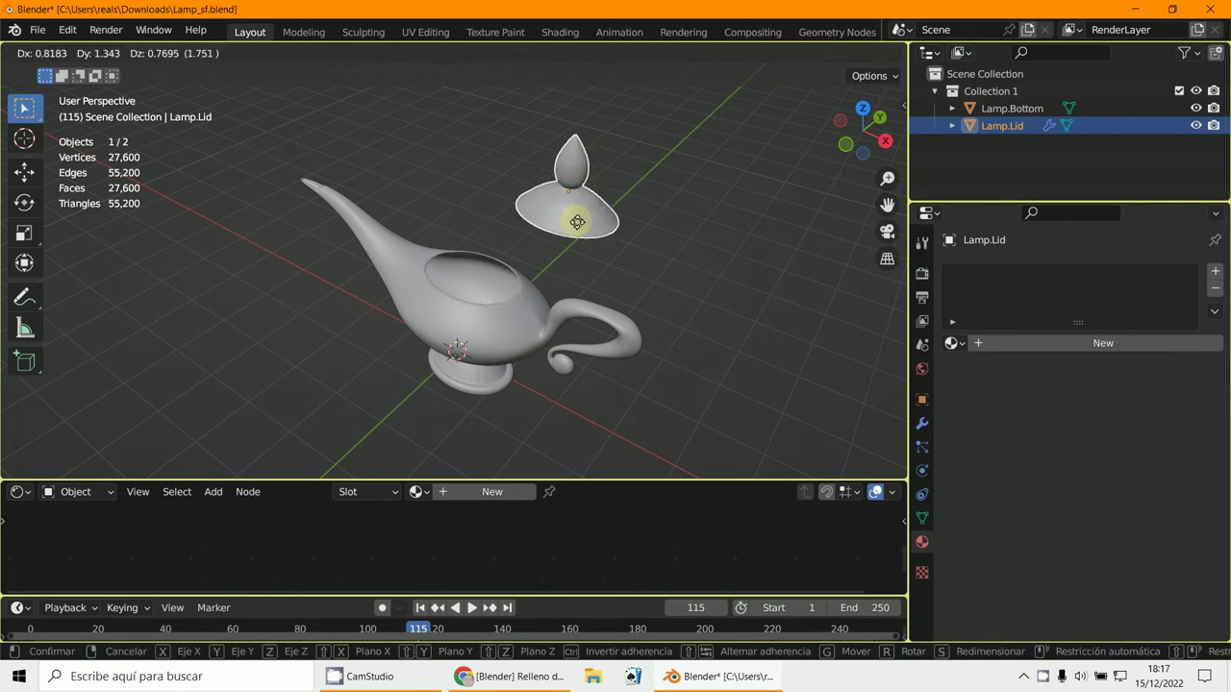
middle_click_drag(577, 221, 466, 244)
scroll(551, 204, "up", 3)
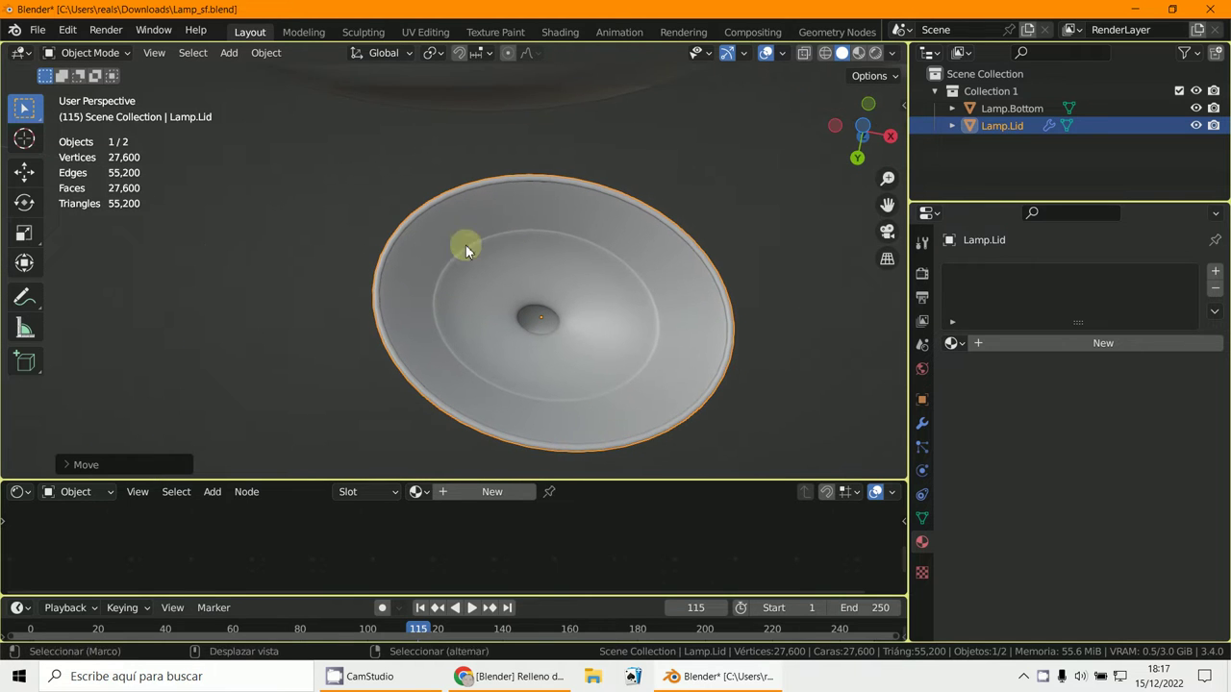
Step: Enter Edit Mode on the lid and select the edge loop around its outer rim
left_click(100, 54)
left_click(96, 87)
middle_click_drag(550, 311, 482, 290)
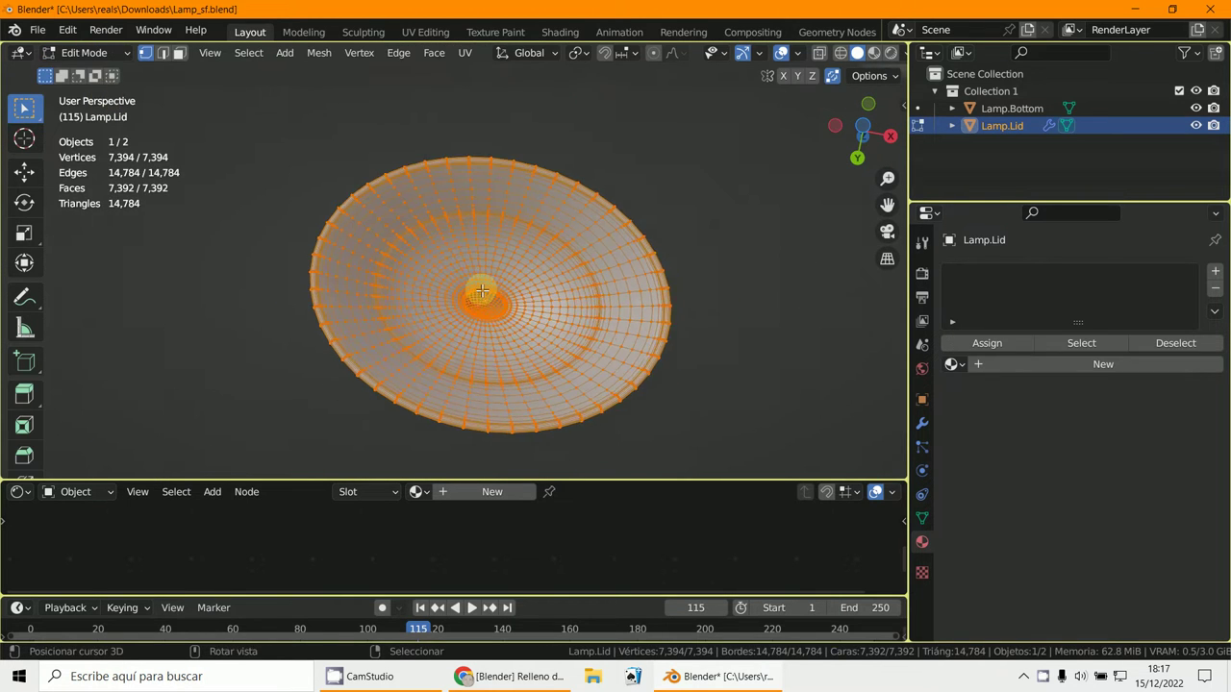
scroll(482, 291, "up", 2)
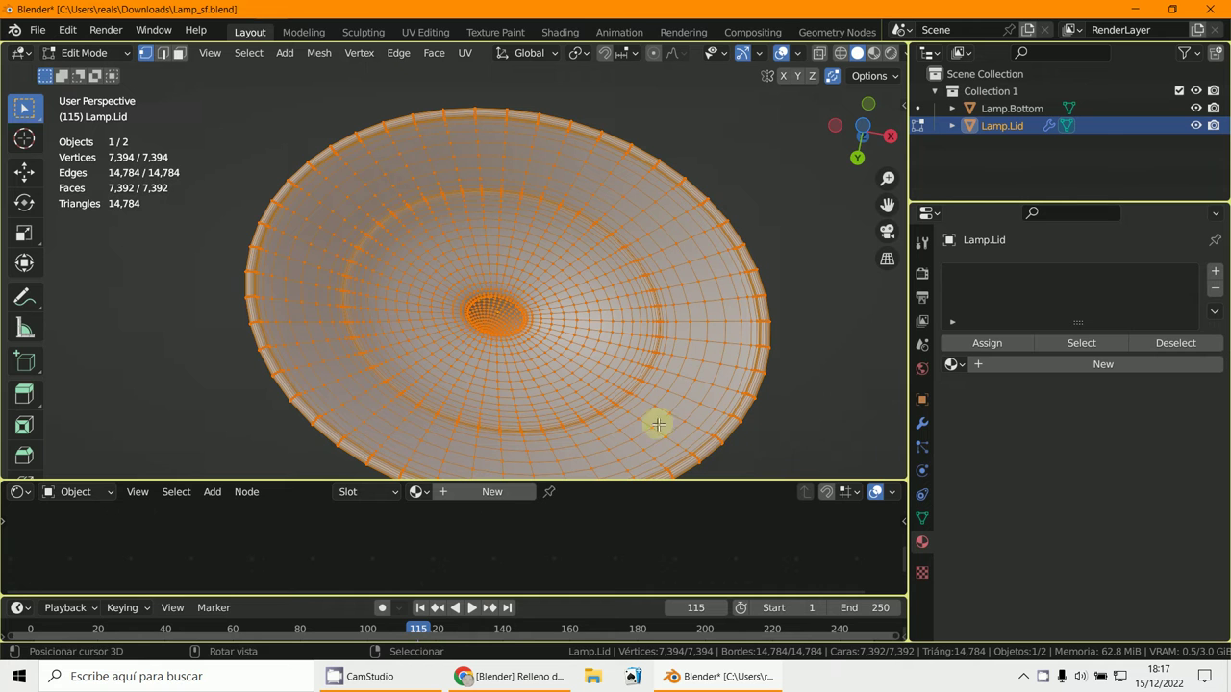
left_click(735, 428, "alt")
middle_click_drag(733, 426, 686, 430)
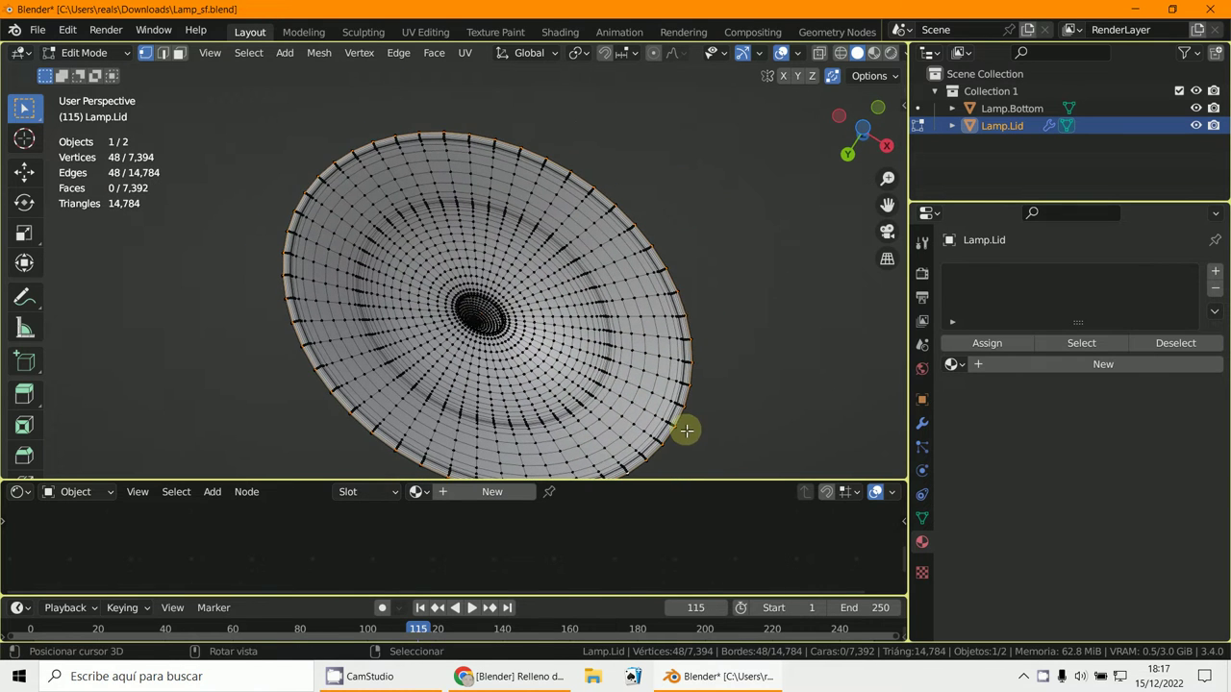
scroll(416, 382, "down", 2)
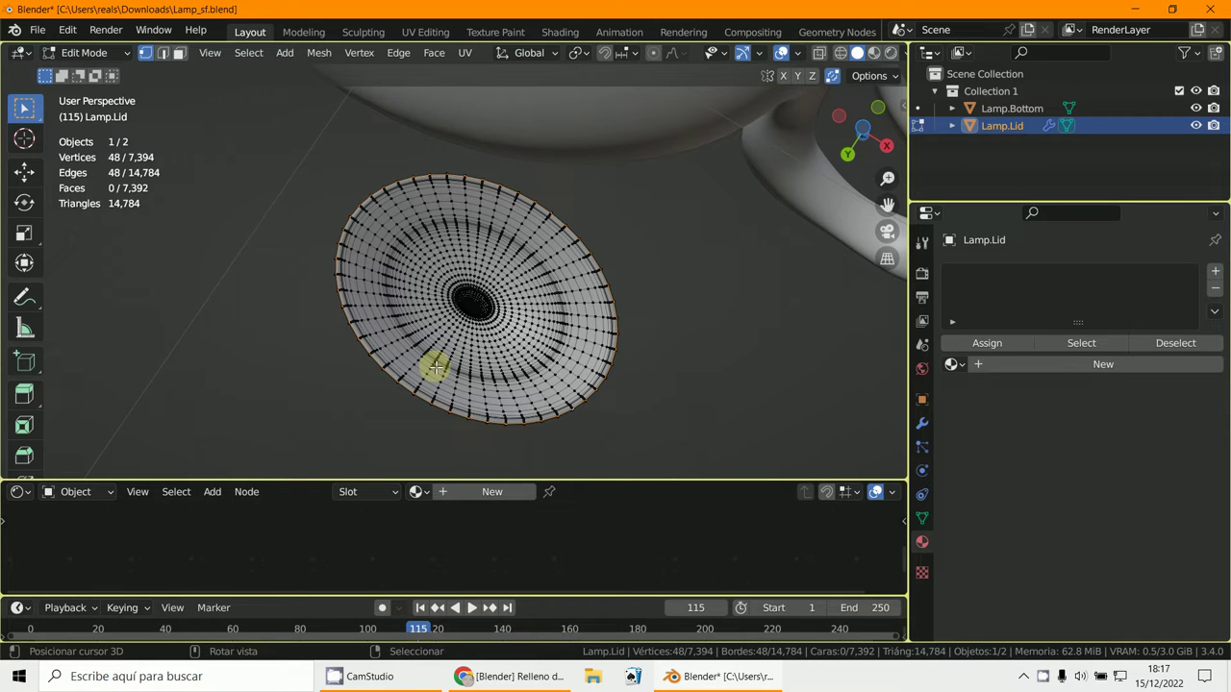
Step: Select all geometry linked to a vertex inside the lid to check how its shells connect, and clear the selection
left_click(436, 366)
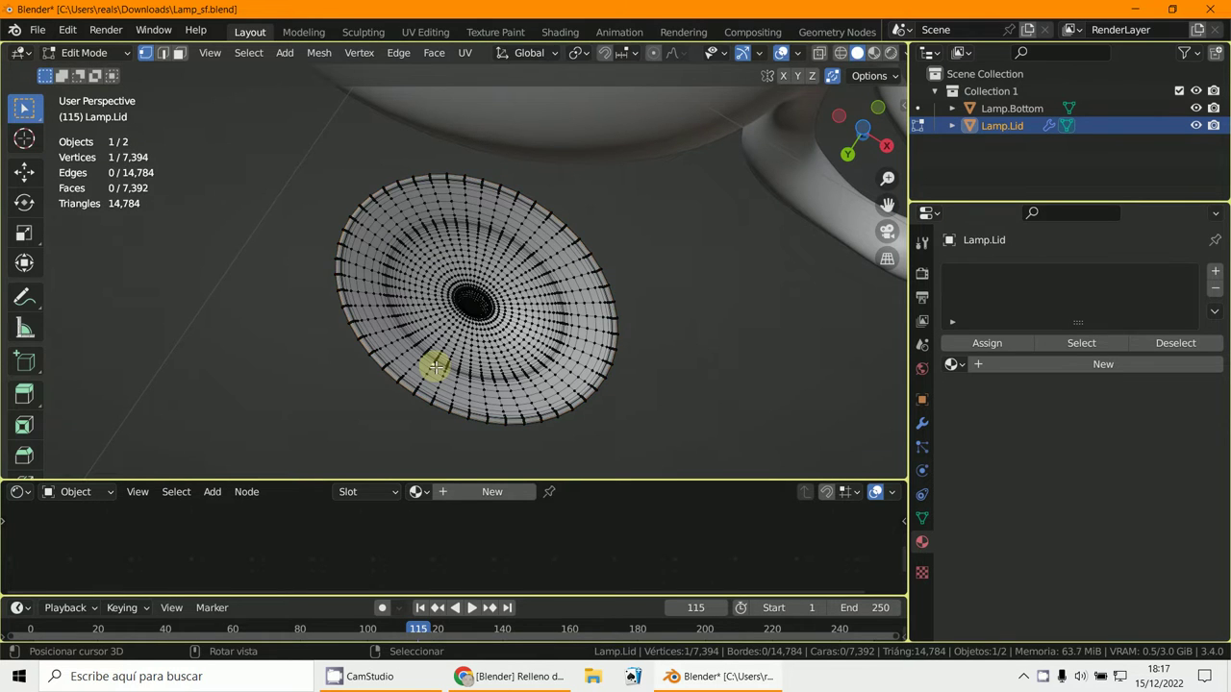
key("ctrl+l")
scroll(417, 420, "down", 5)
middle_click_drag(418, 420, 419, 64)
middle_click_drag(220, 109, 459, 165)
key("KP_Decimal")
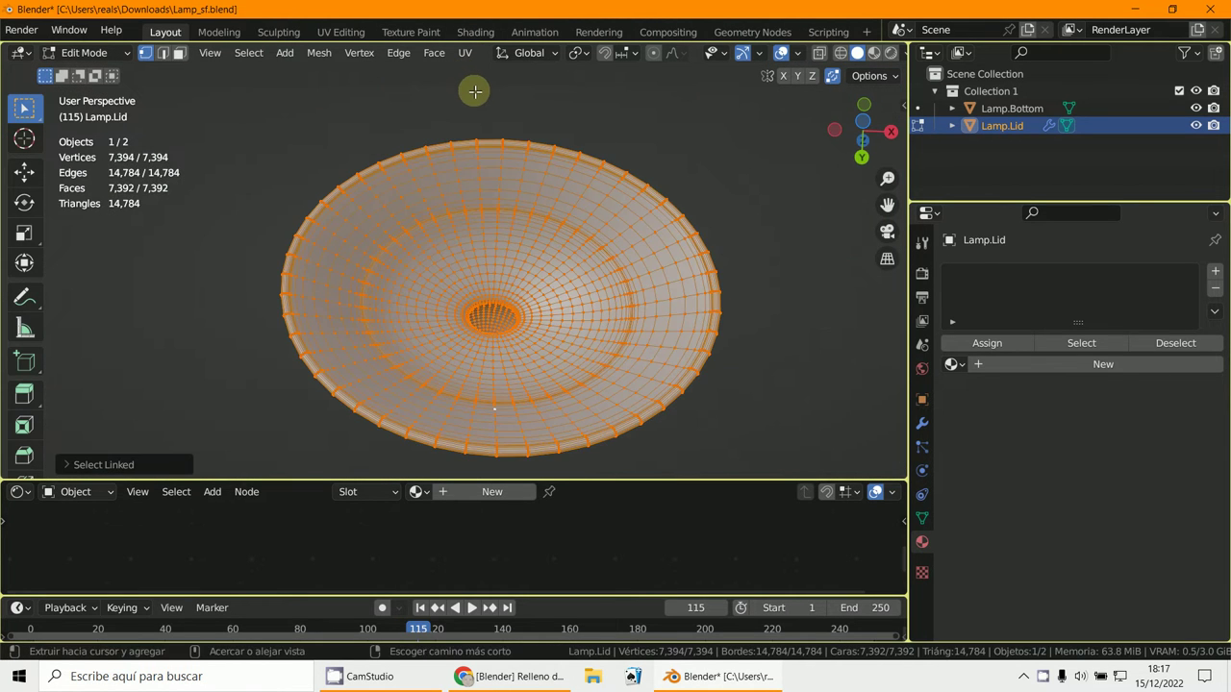
left_click(474, 91)
Step: Select the edge loop joining the inner and outer shells at the lid's rim and delete its vertices
scroll(538, 192, "up", 3)
middle_click_drag(544, 228, 649, 326)
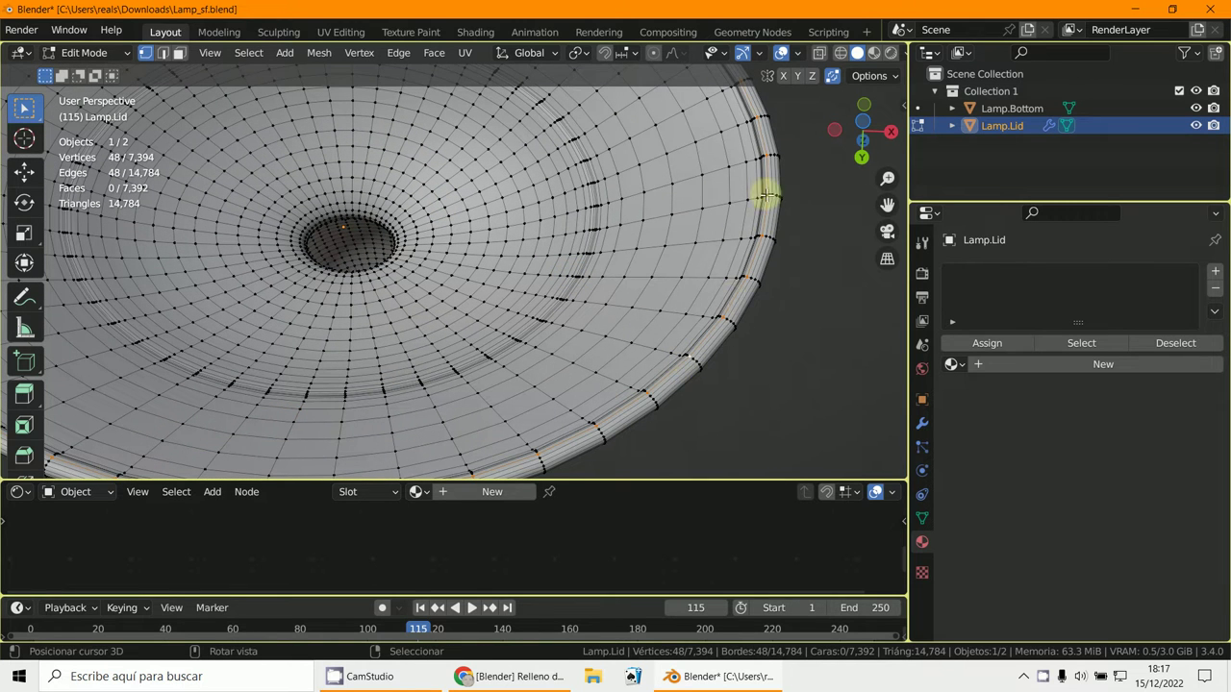
scroll(760, 207, "down", 3)
middle_click_drag(755, 221, 628, 107)
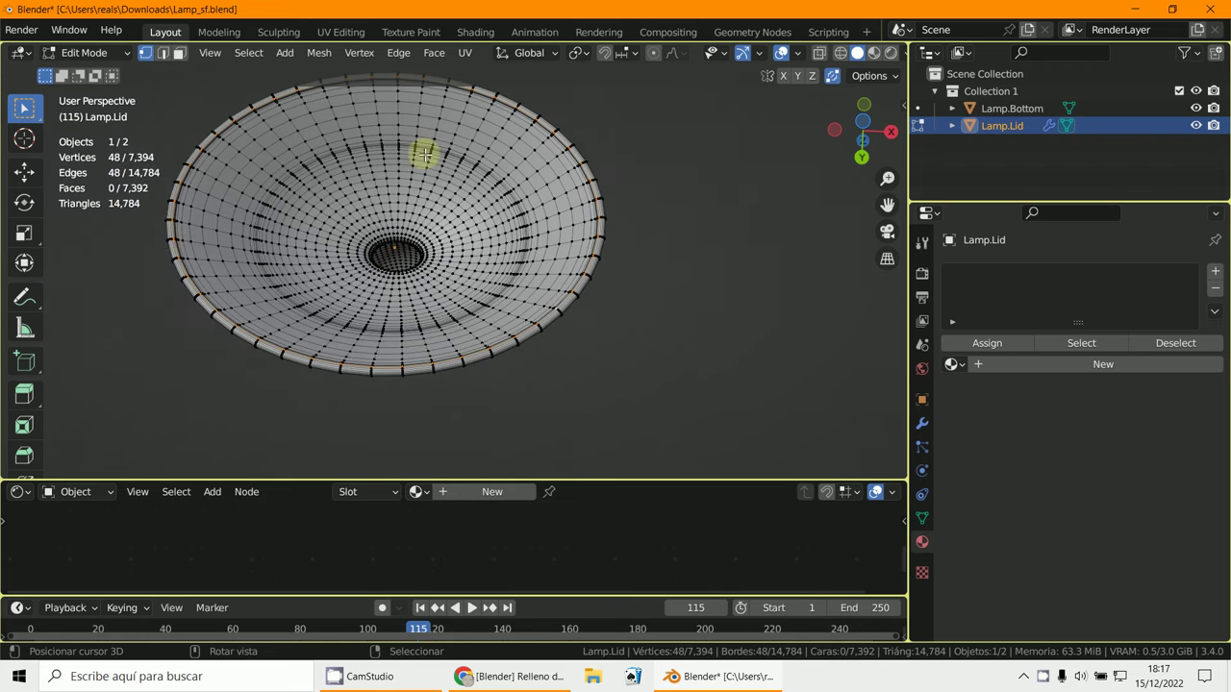
scroll(576, 276, "up", 3)
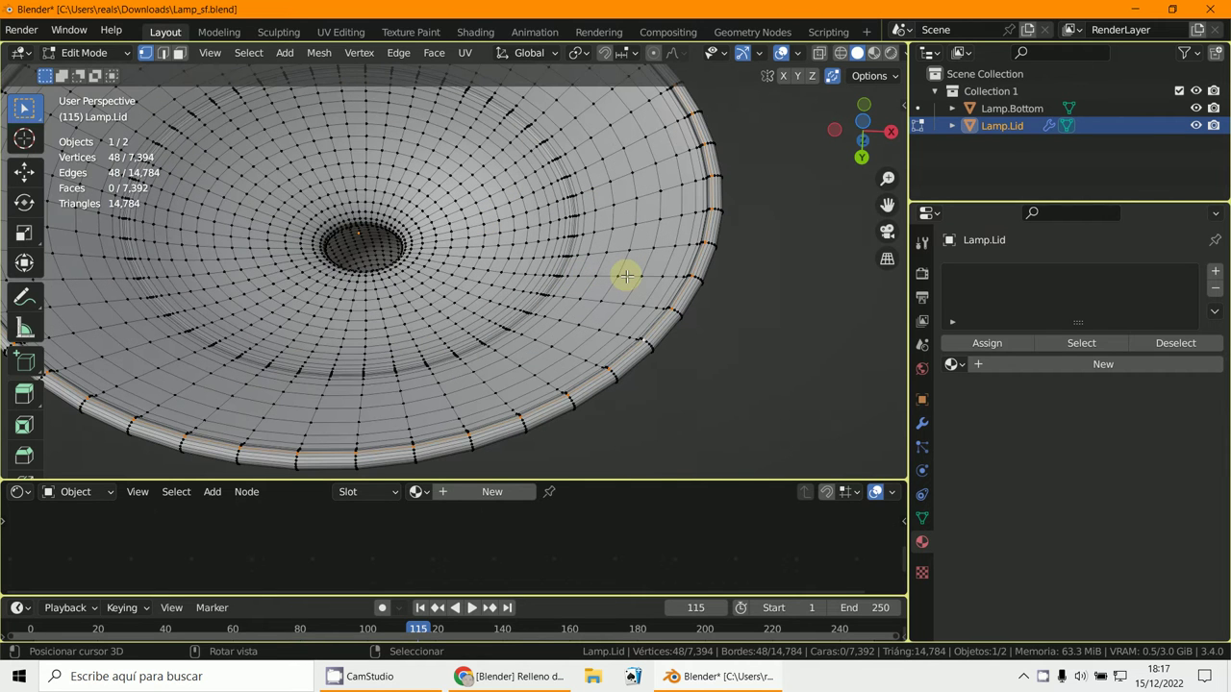
key("x")
left_click(603, 276)
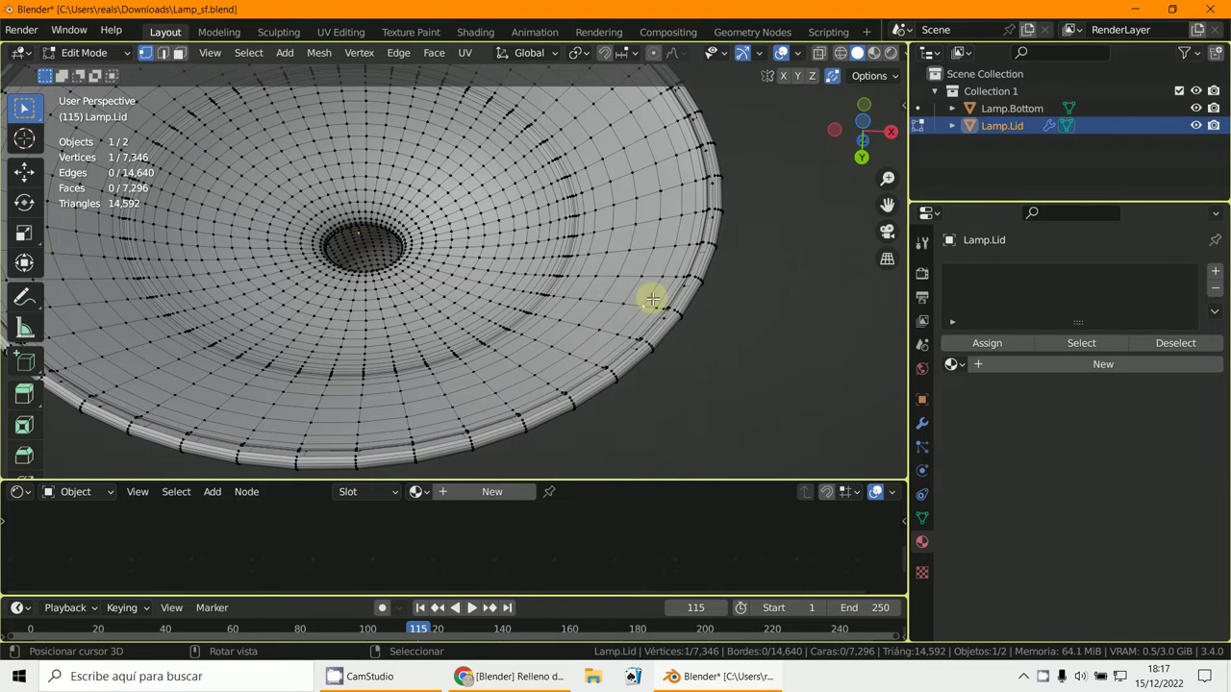
Step: Select the lid's detached inner shell, move it aside, delete its vertices and return to Object Mode
key("ctrl+l")
scroll(652, 299, "down", 4)
middle_click_drag(652, 299, 596, 94)
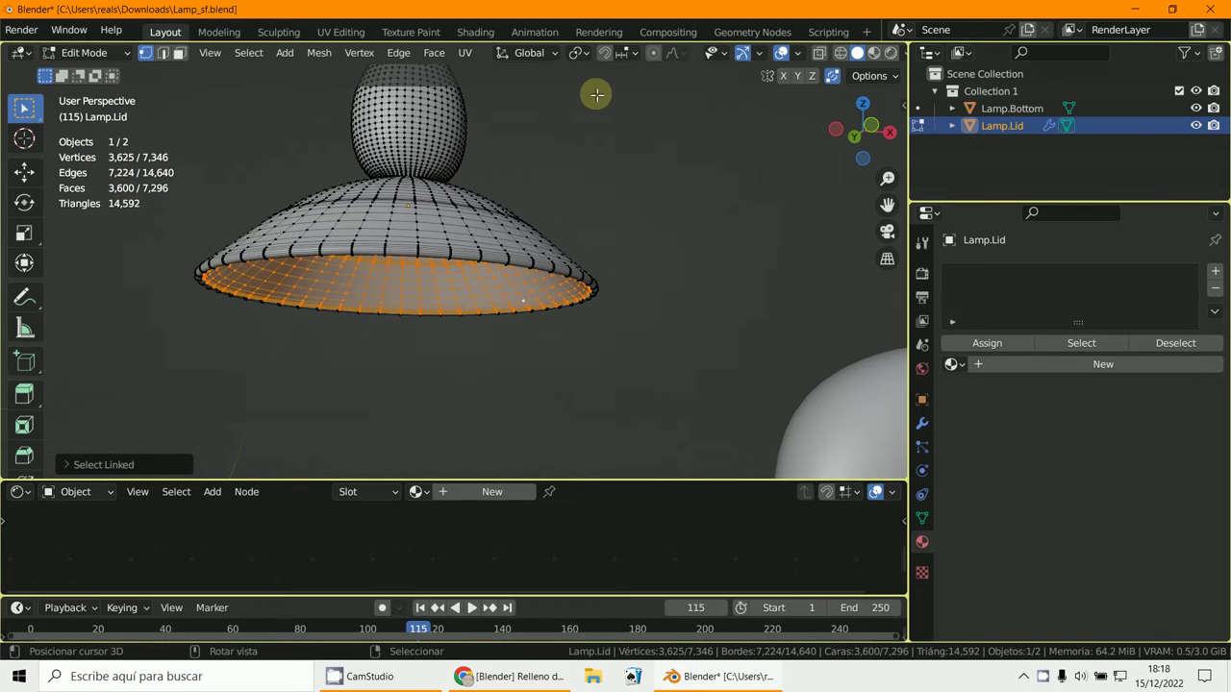
key("g")
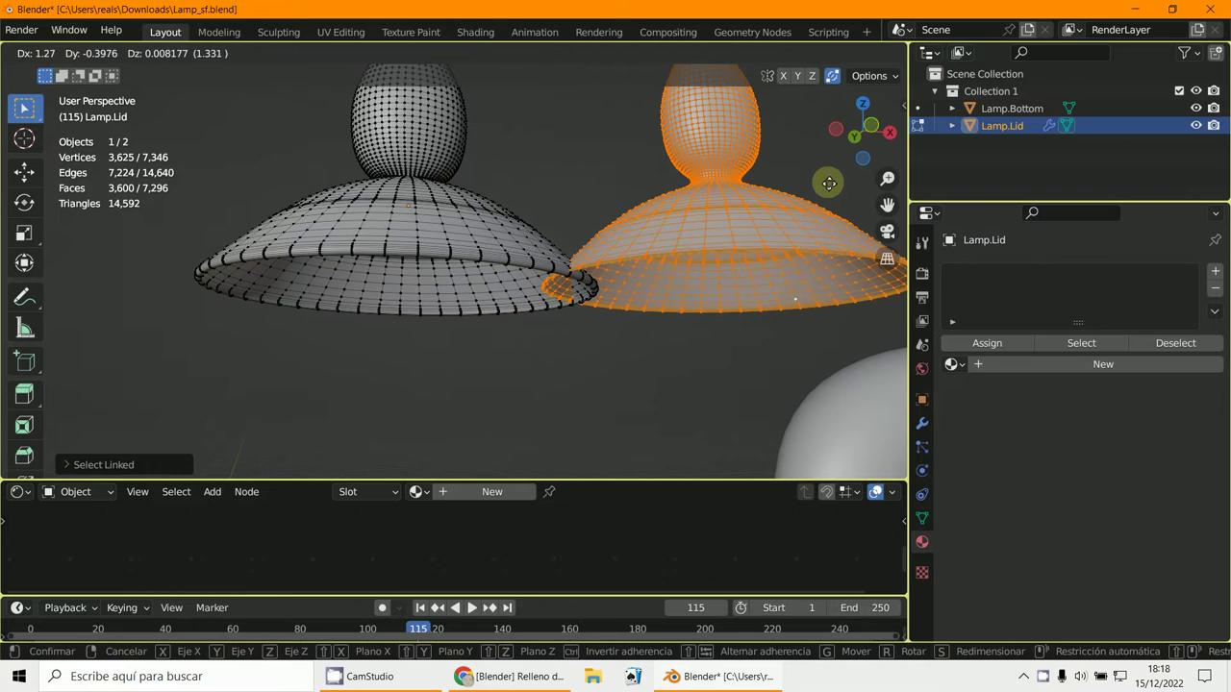
left_click(829, 183)
key("x")
left_click(829, 183)
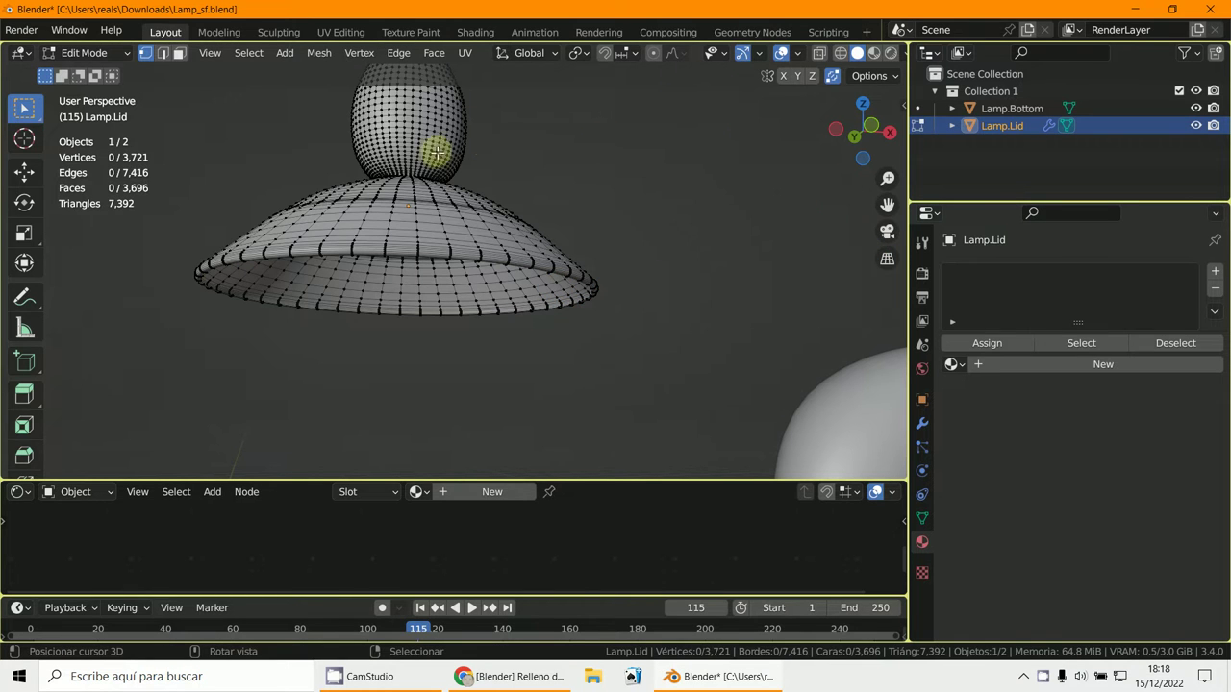
left_click(83, 53)
left_click(86, 46)
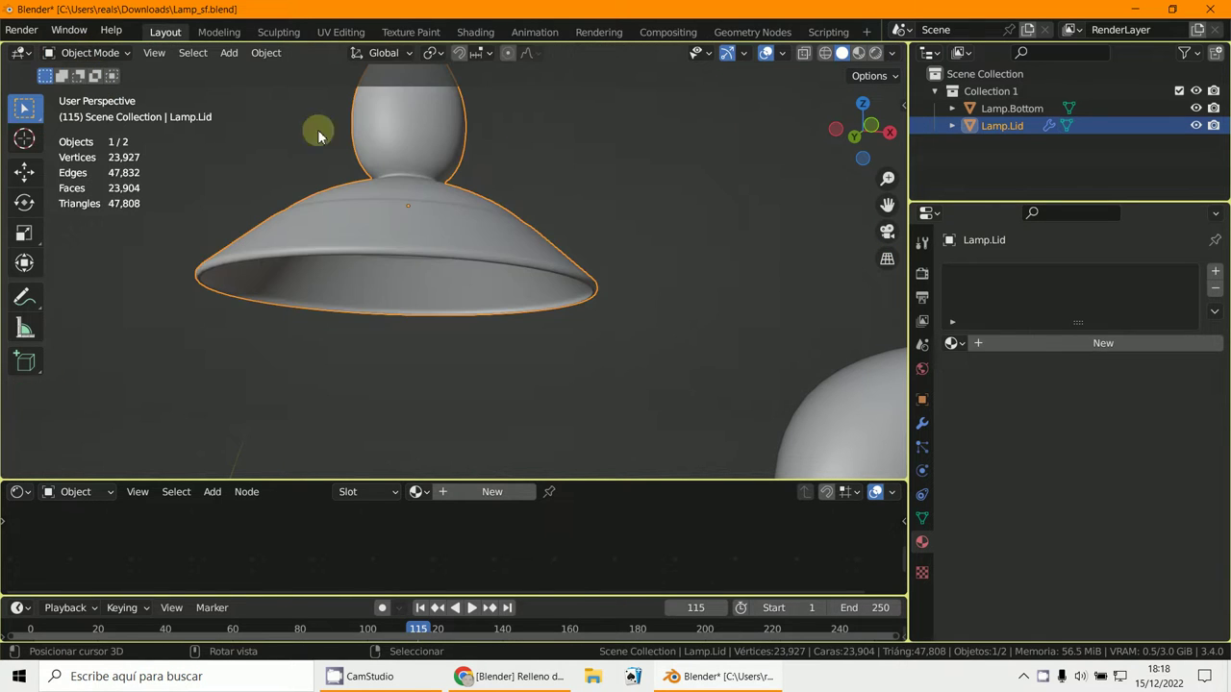
Step: Create a new material on the lid and remove its Displace modifier
left_click(1058, 362)
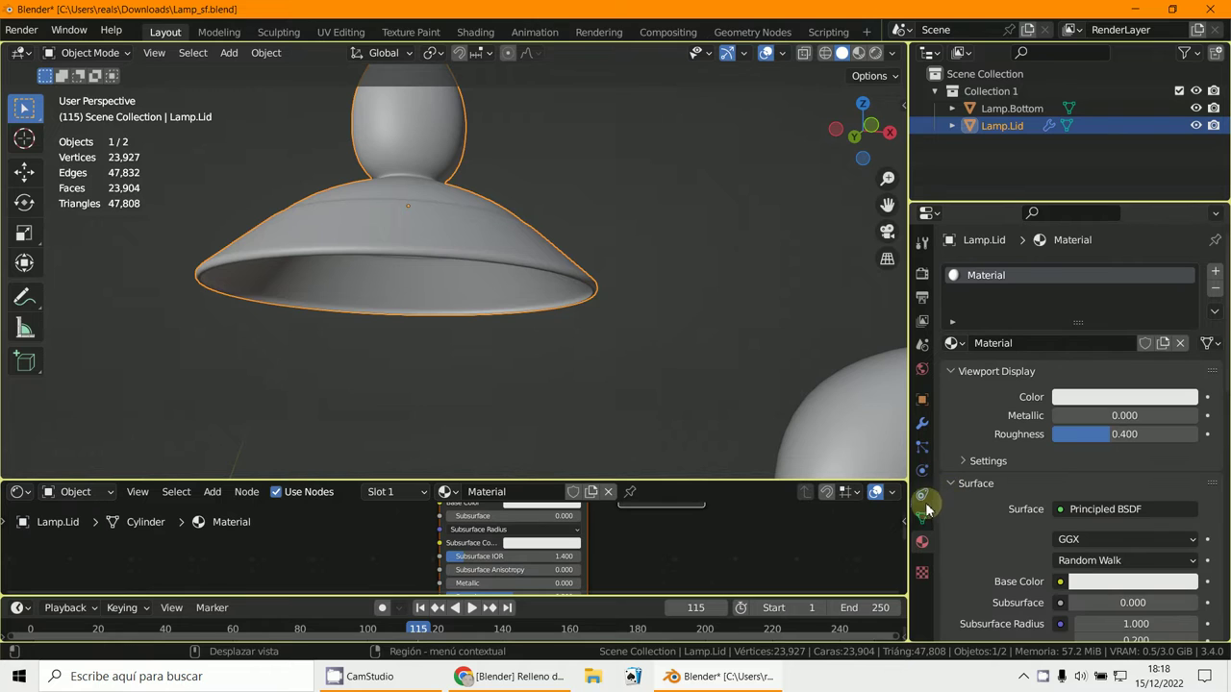
left_click(921, 424)
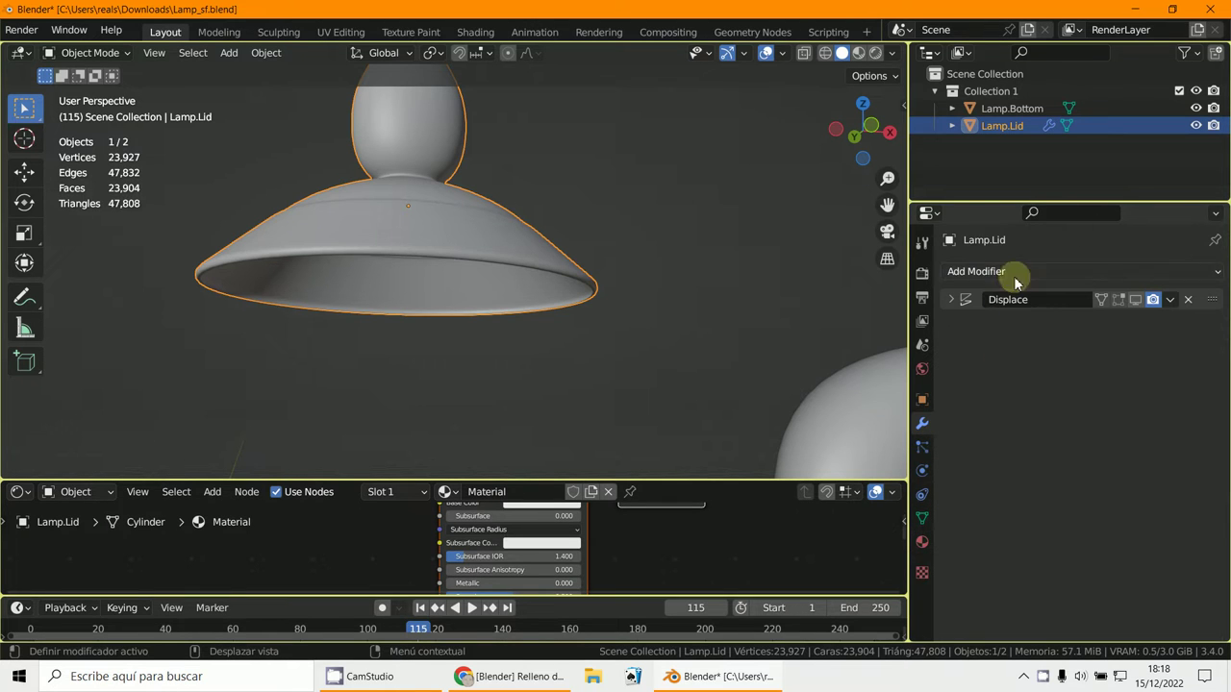
left_click(1190, 300)
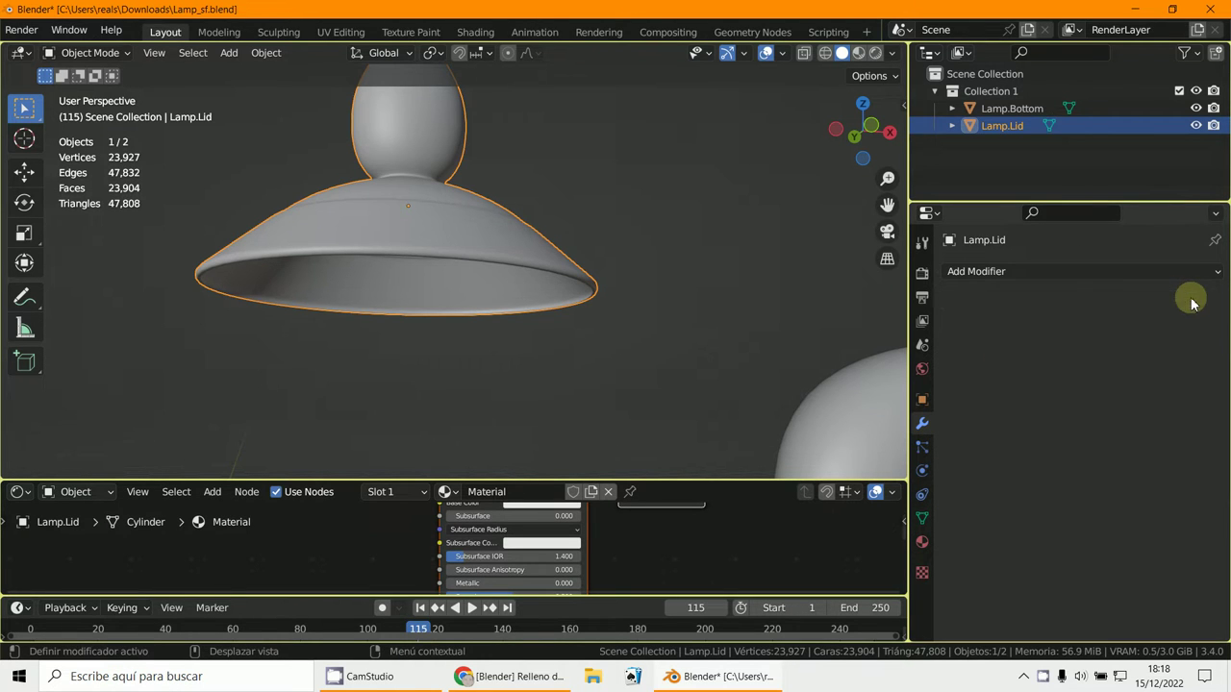
Step: Add a Solidify modifier to the lid with an offset of 0 and a thickness of 0.088
left_click(1044, 271)
left_click(883, 561)
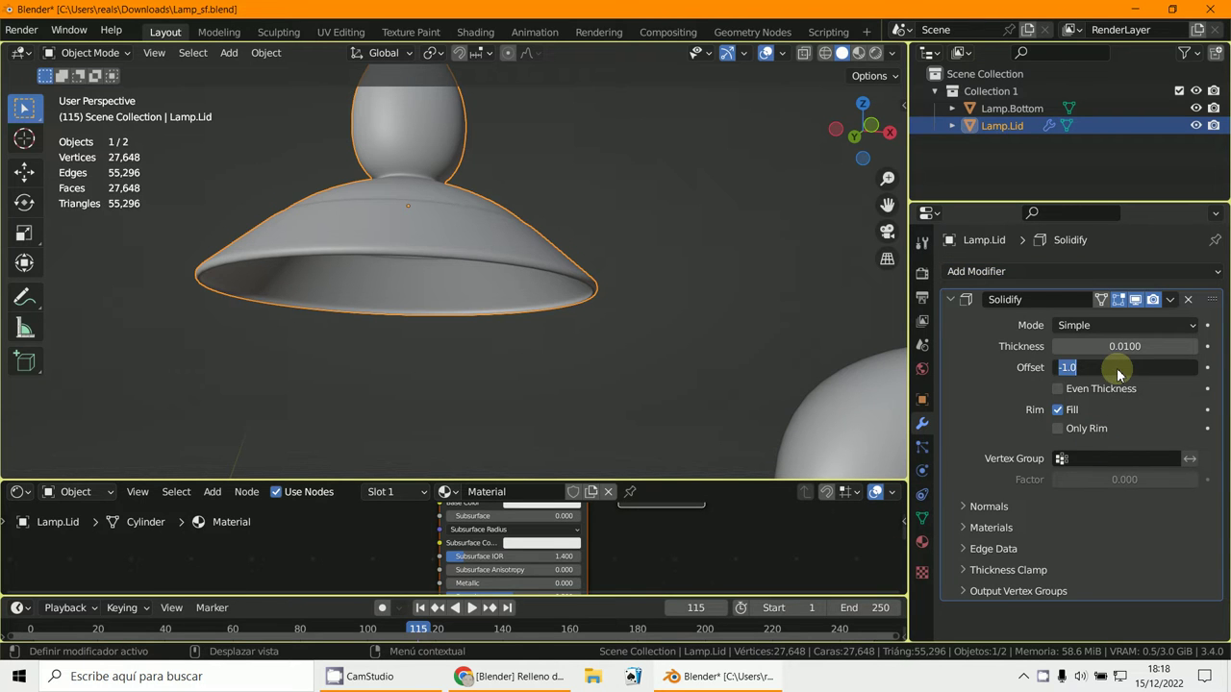
type("0")
key("Return")
left_click_drag(1124, 346, 950, 325)
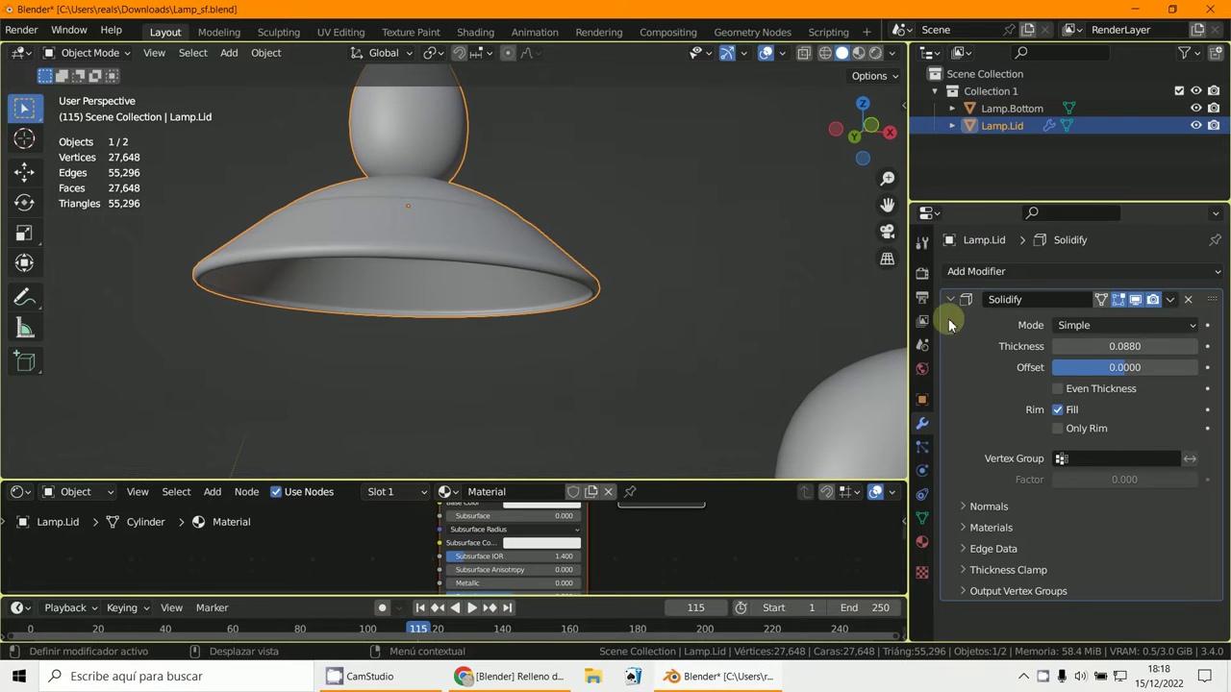
middle_click_drag(742, 352, 569, 312)
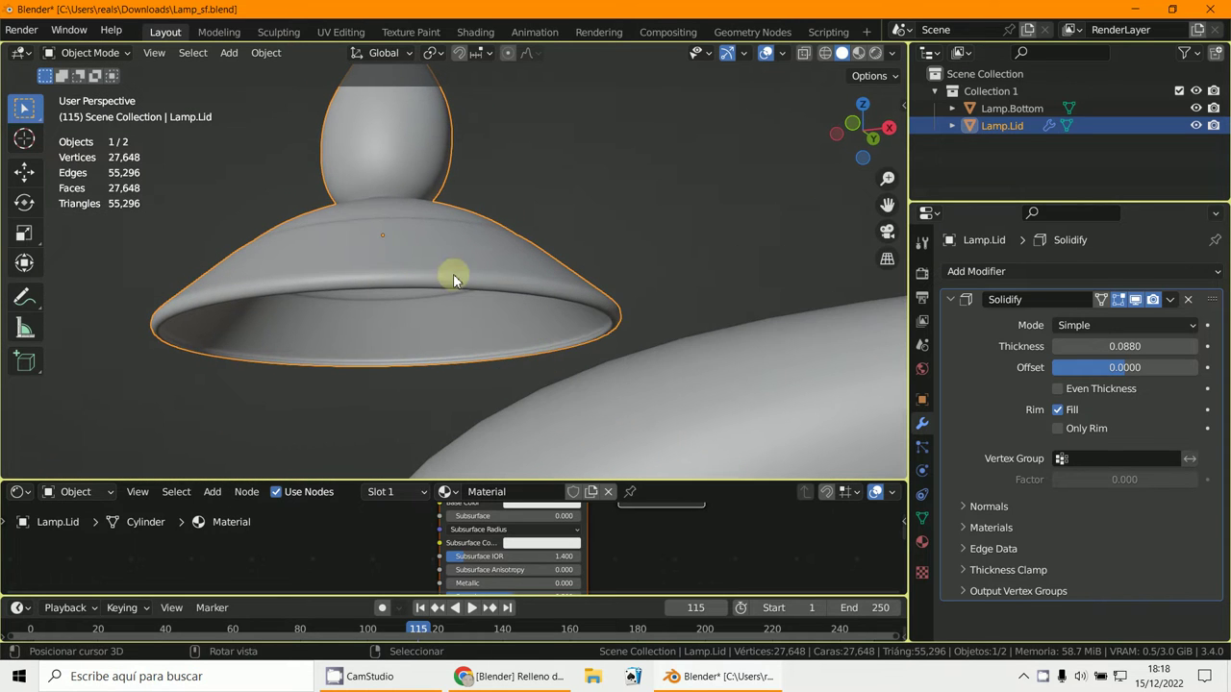
middle_click_drag(455, 280, 500, 298)
middle_click_drag(627, 344, 534, 346)
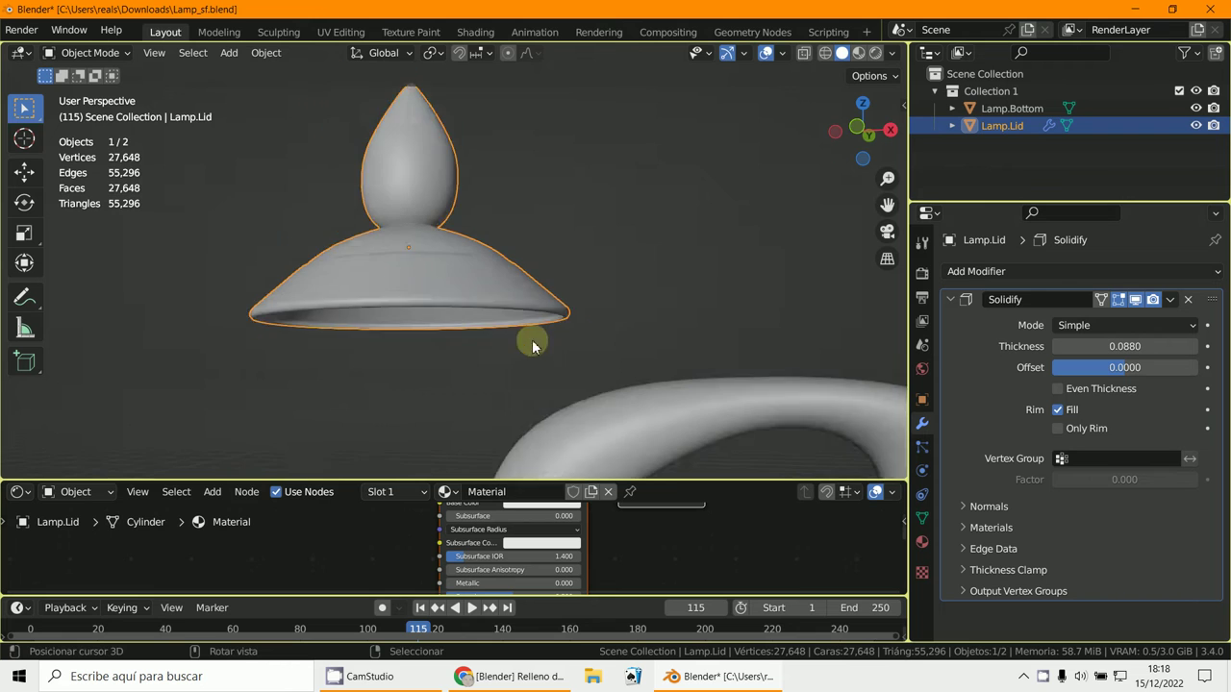
Step: Hide the lid so only the lamp's bottom part stays in the viewport
scroll(534, 346, "down", 3)
key("h")
scroll(385, 356, "up", 4)
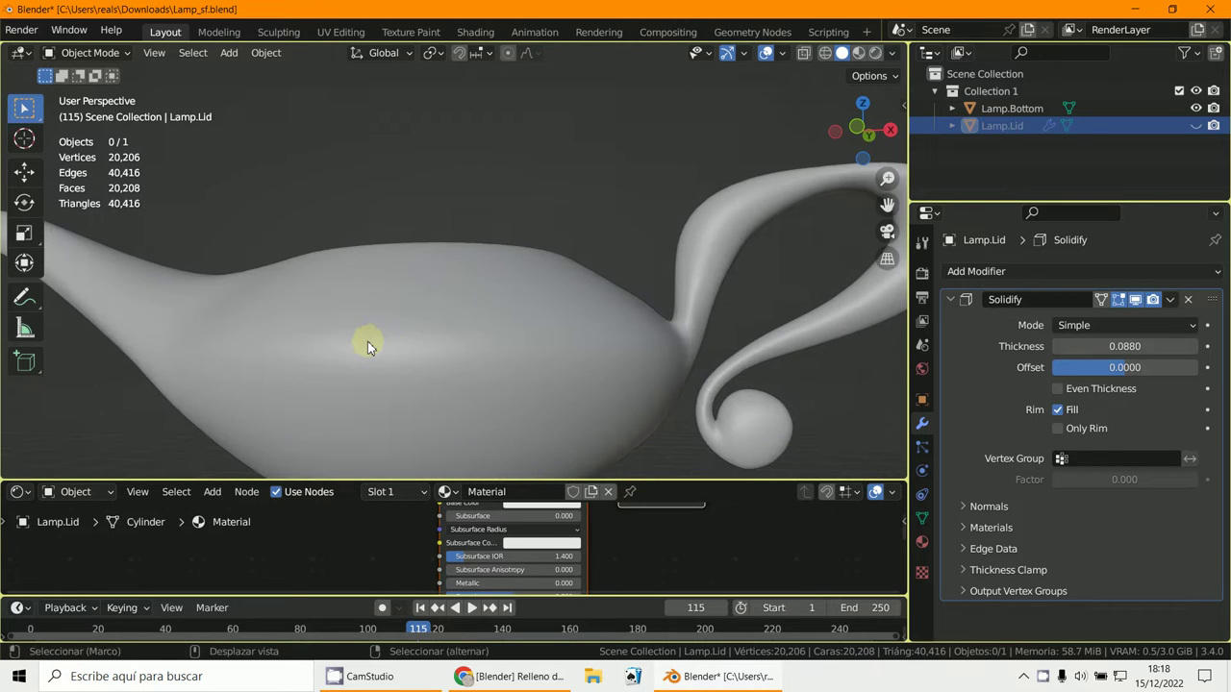
Step: Examine the lamp body's top opening, the spout opening and the hole under the base
scroll(371, 338, "down", 4)
middle_click_drag(371, 337, 517, 362)
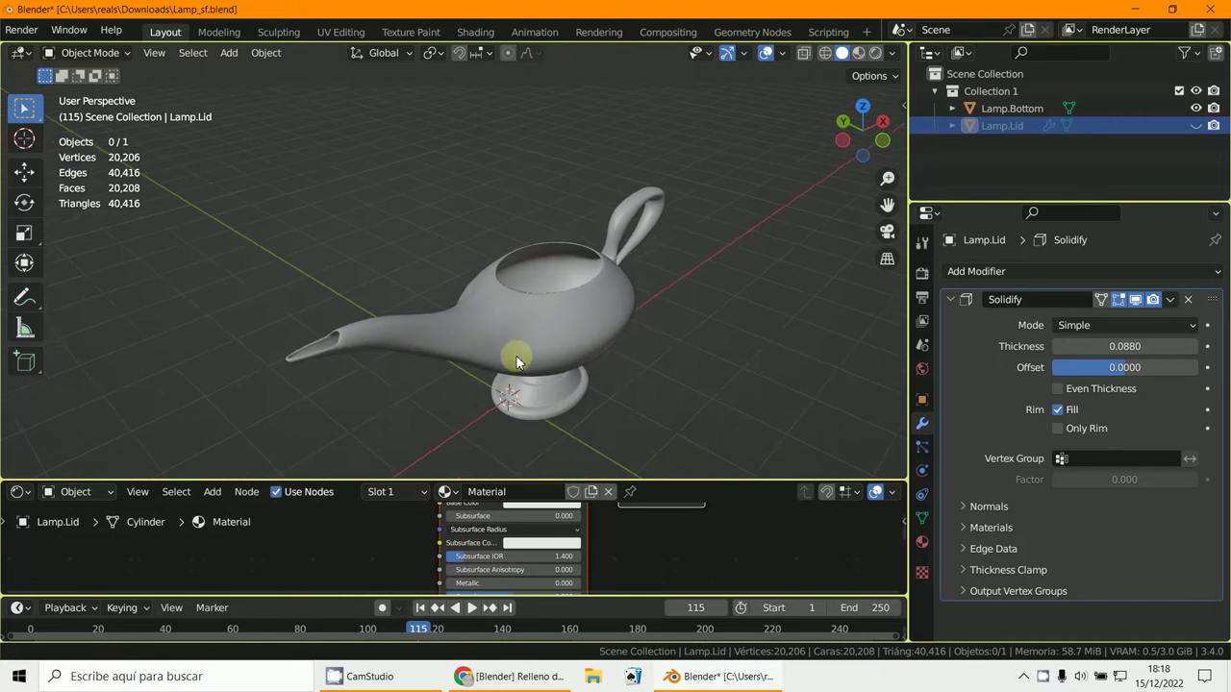
scroll(517, 362, "up", 2)
middle_click_drag(434, 381, 348, 357)
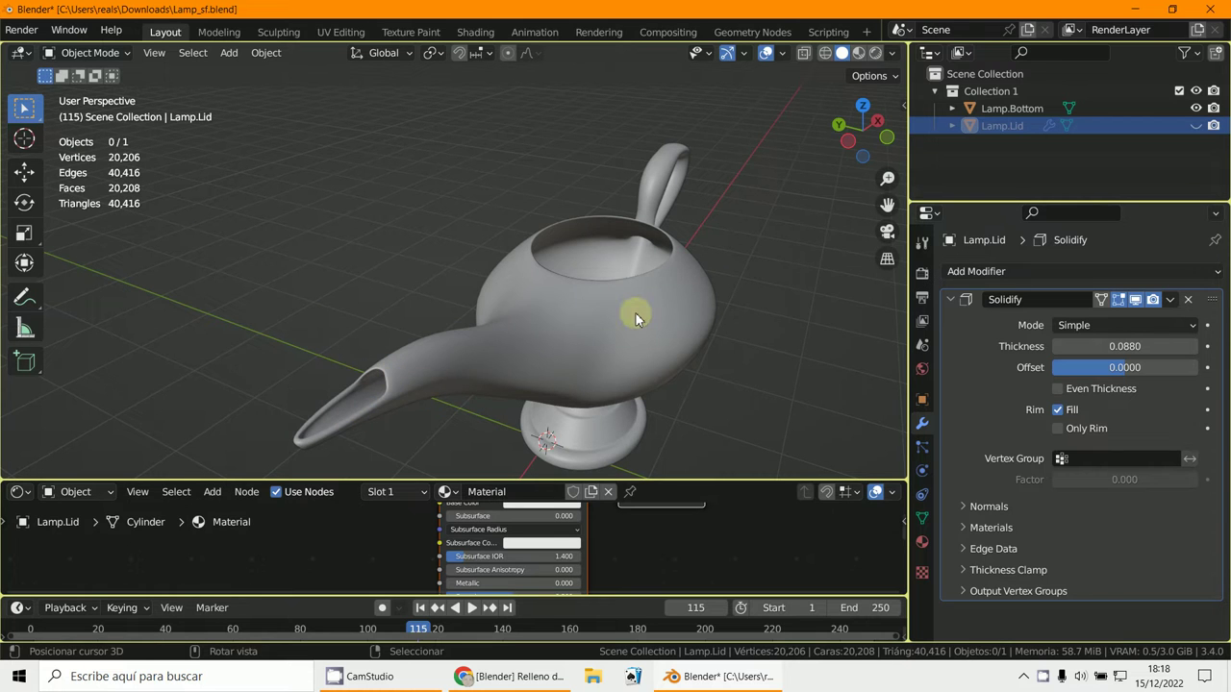
scroll(497, 353, "up", 3)
middle_click_drag(483, 357, 535, 327)
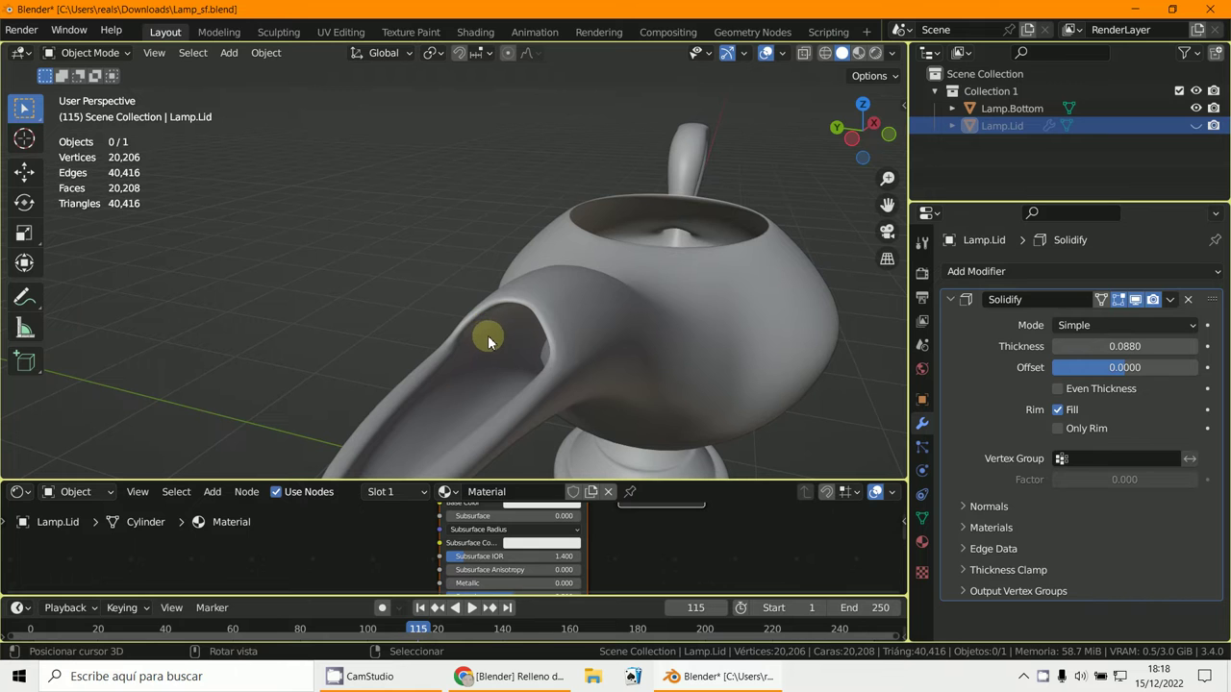
scroll(487, 335, "down", 2)
middle_click_drag(488, 334, 451, 201)
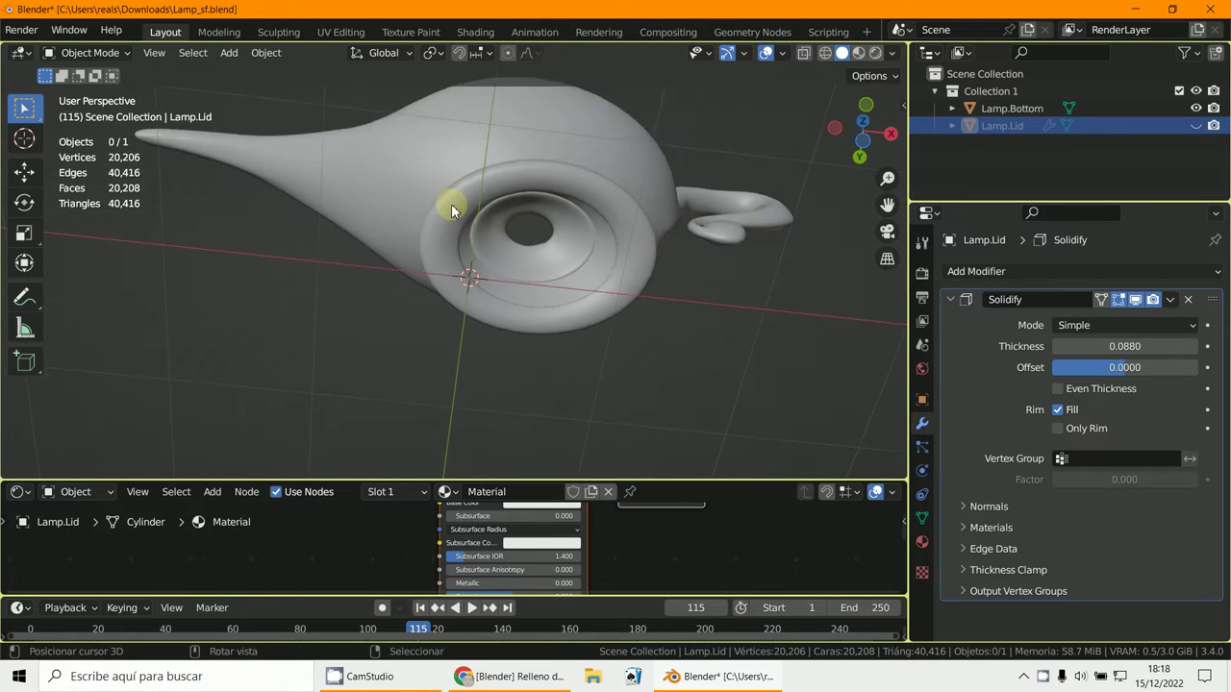
scroll(451, 202, "up", 4)
middle_click_drag(561, 202, 522, 238)
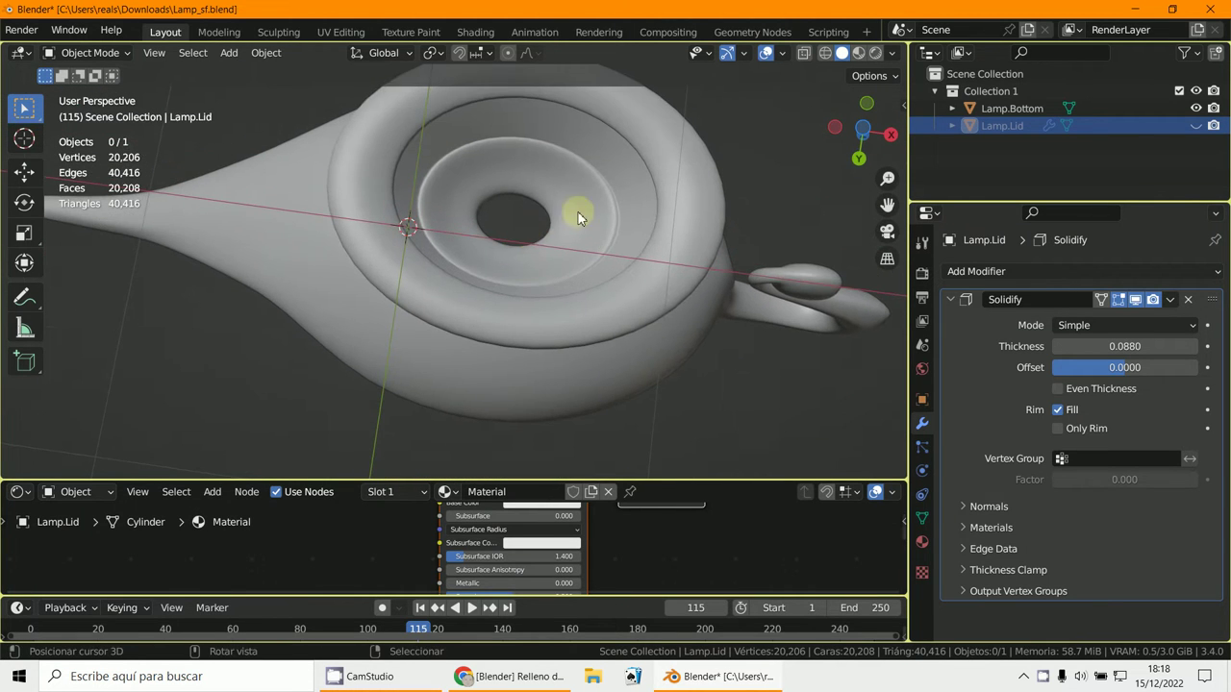
Step: Enter Edit Mode on the lamp's bottom part, select the edge loop around the hole under the base and delete its vertices
left_click(621, 318)
left_click(77, 53)
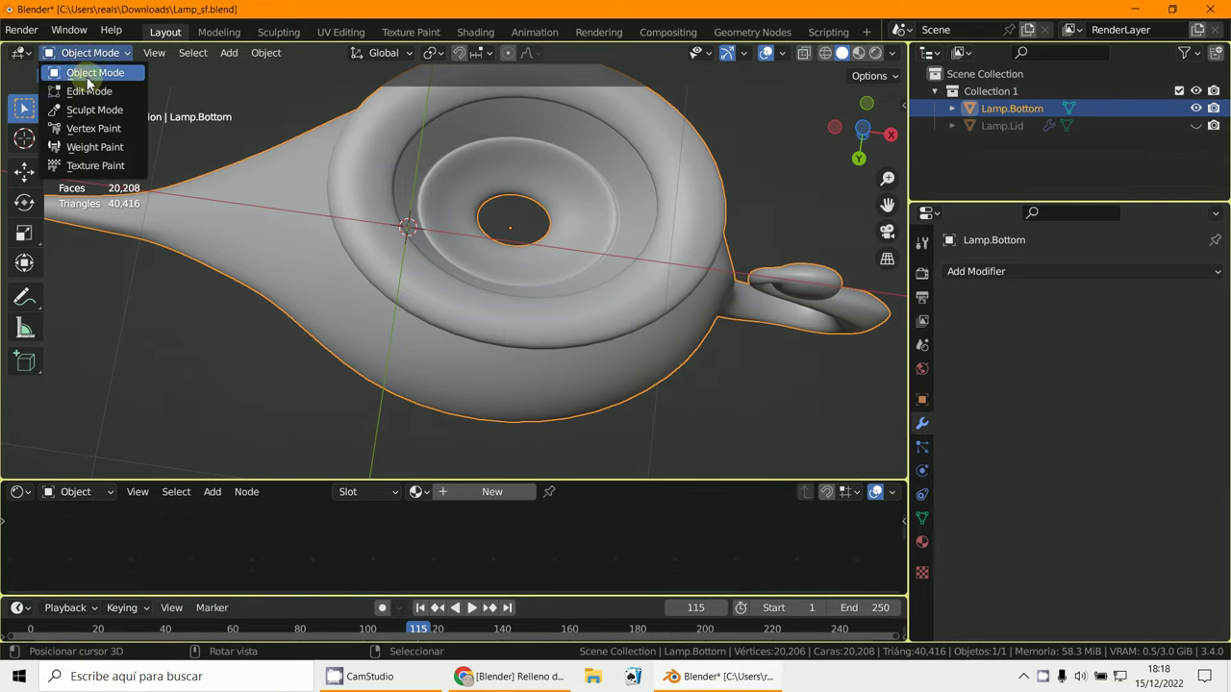
left_click(82, 88)
middle_click_drag(563, 225, 530, 277)
scroll(530, 277, "up", 2)
scroll(535, 292, "up", 4)
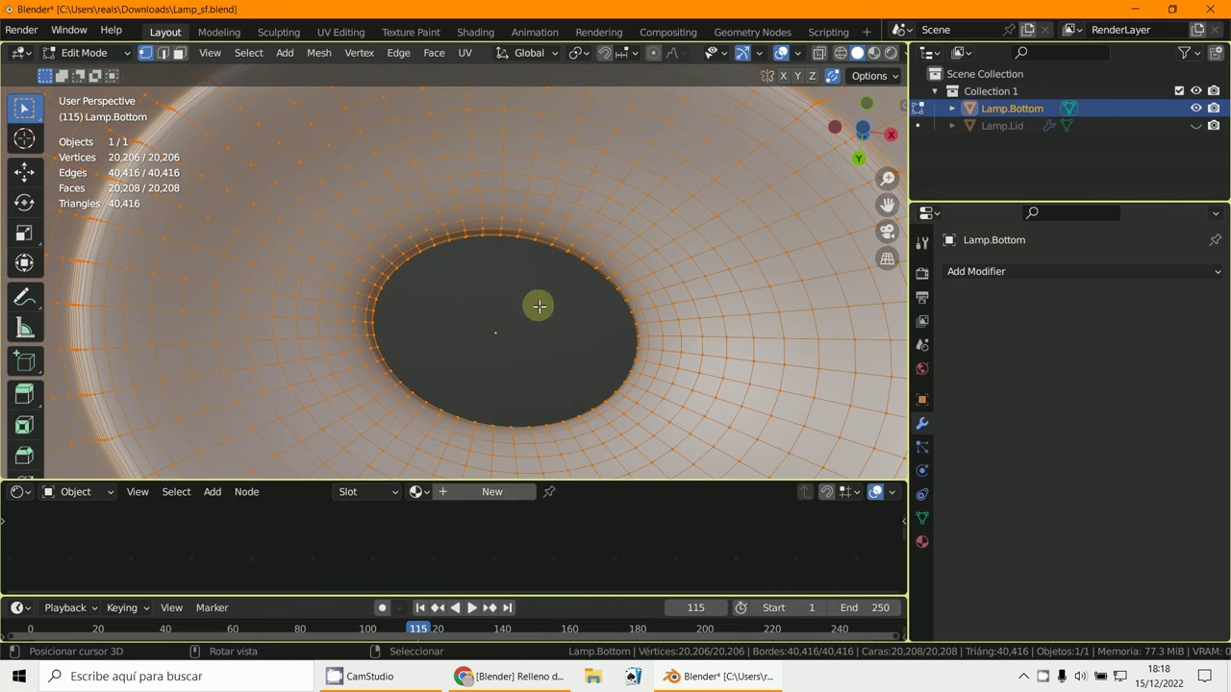
left_click(571, 422, "alt")
scroll(581, 351, "down", 2)
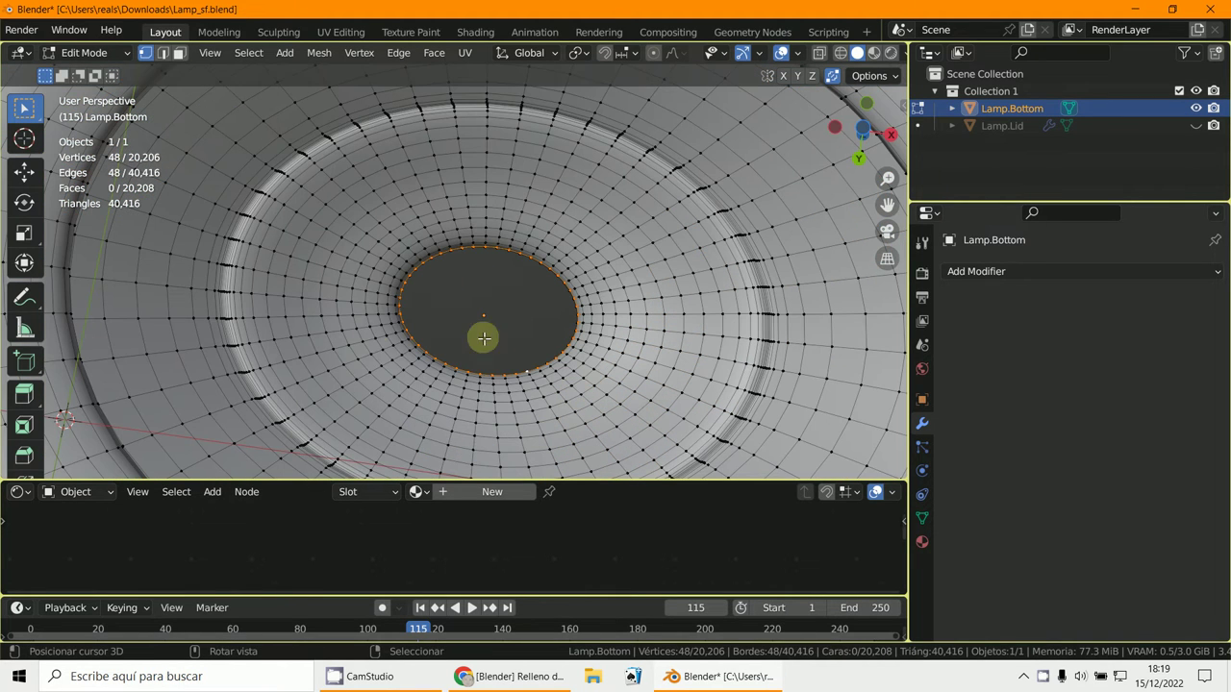
key("x")
left_click(476, 272)
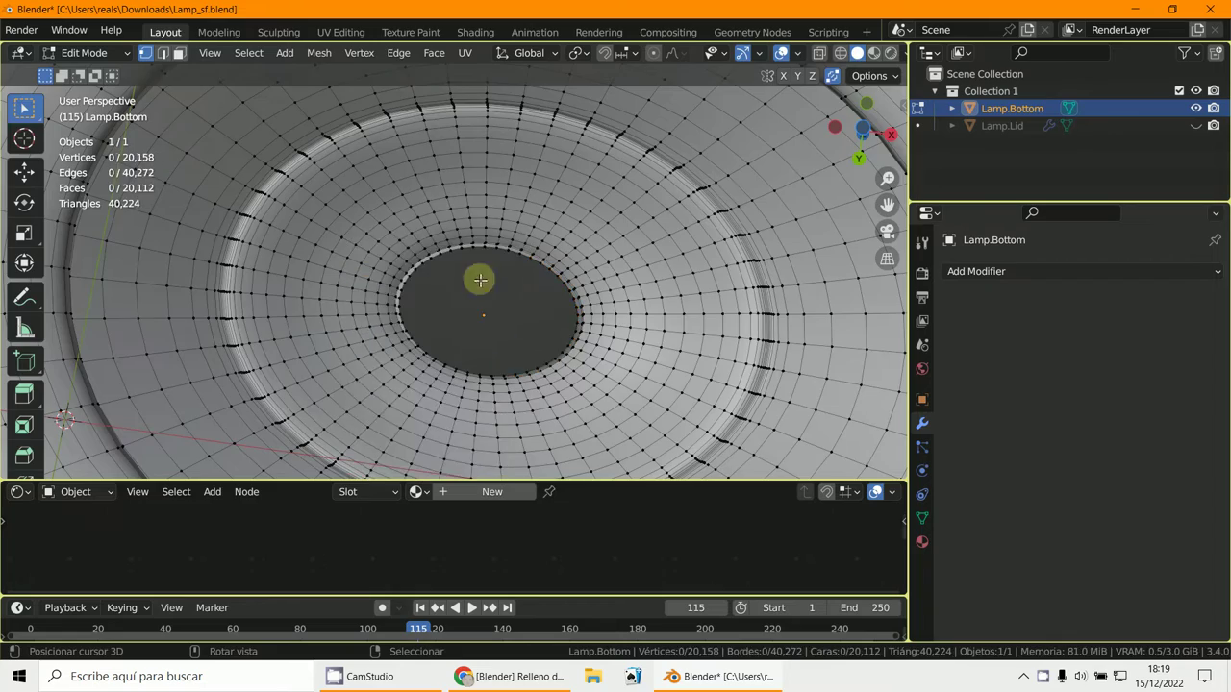
Step: Select the edge loop along the rim of the spout opening and delete its vertices
scroll(516, 317, "down", 2)
scroll(505, 322, "up", 4)
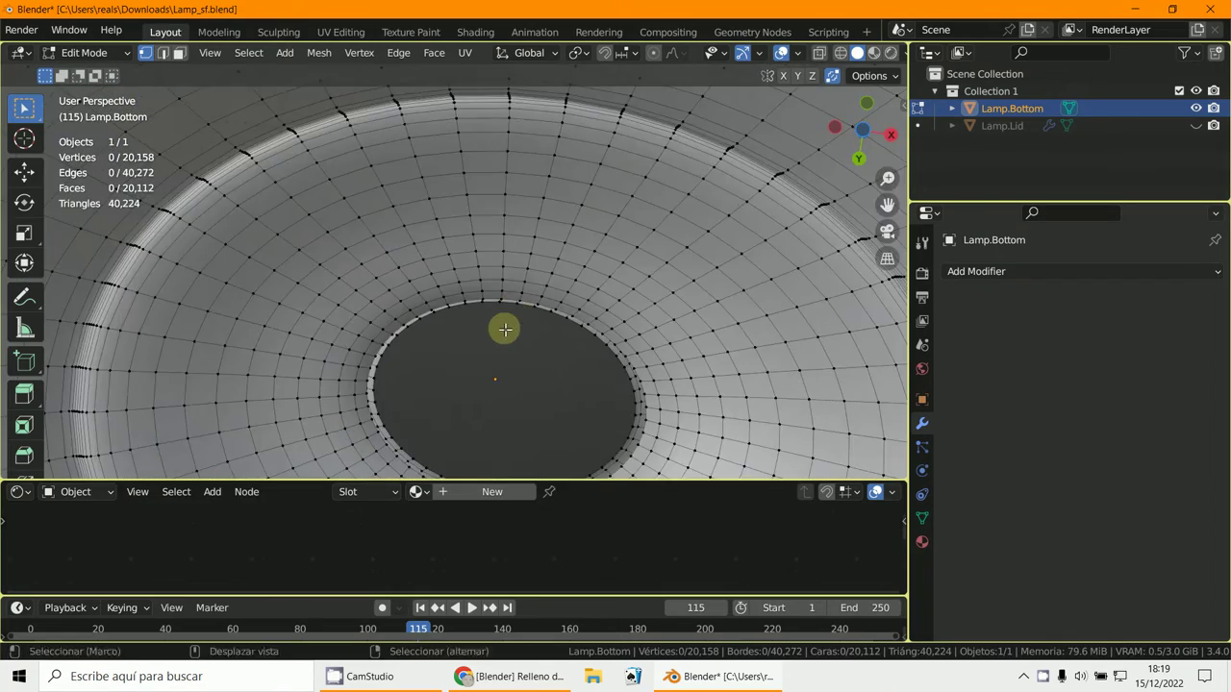
middle_click_drag(415, 293, 601, 389)
scroll(567, 340, "up", 8)
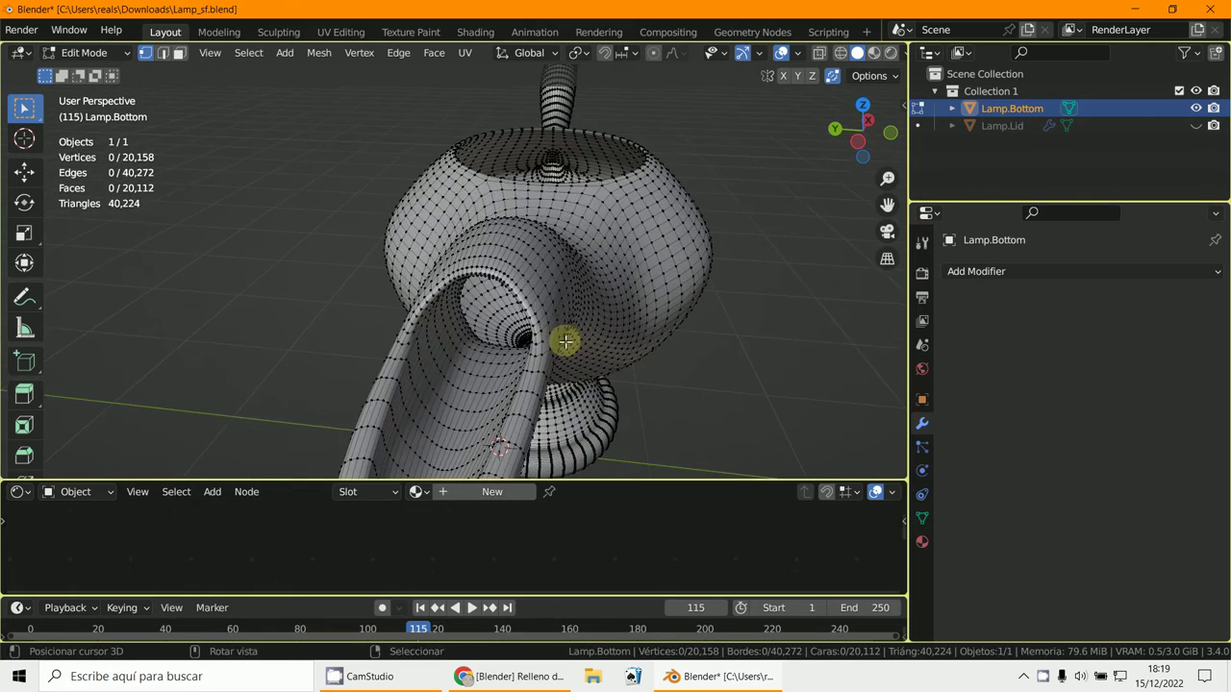
mouse_move(494, 313)
middle_mouse_down()
mouse_move(558, 316)
mouse_move(512, 316)
middle_mouse_up()
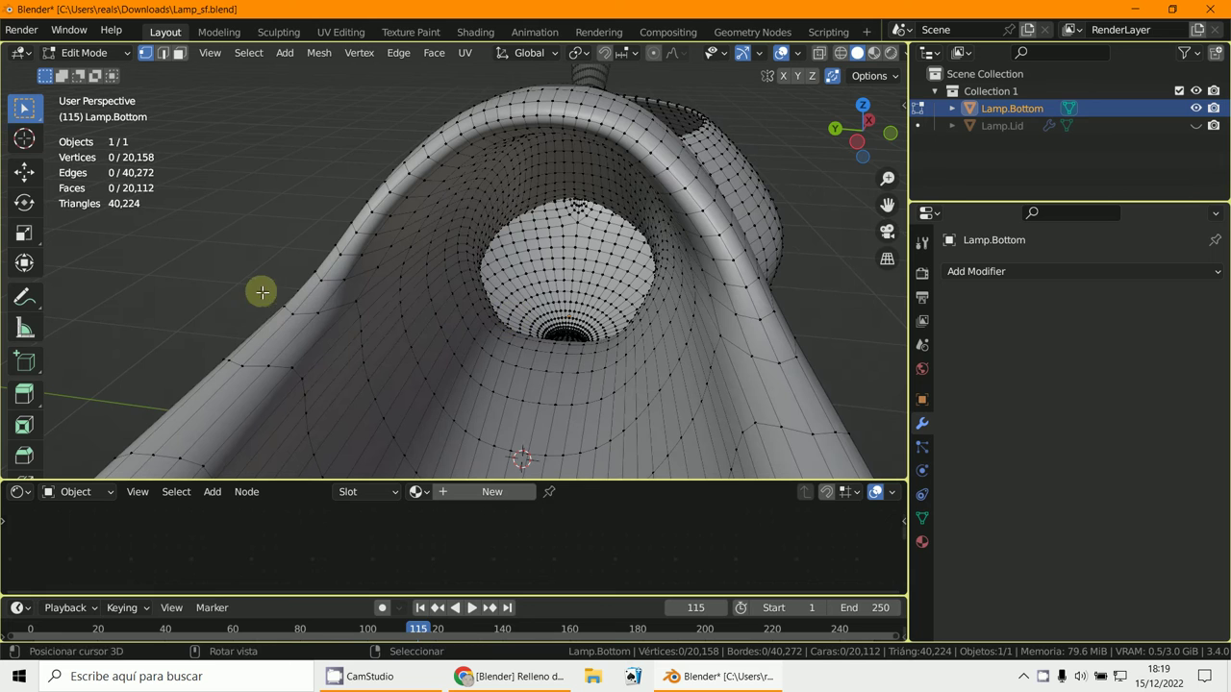
left_click(328, 274, "alt")
scroll(385, 294, "down", 8)
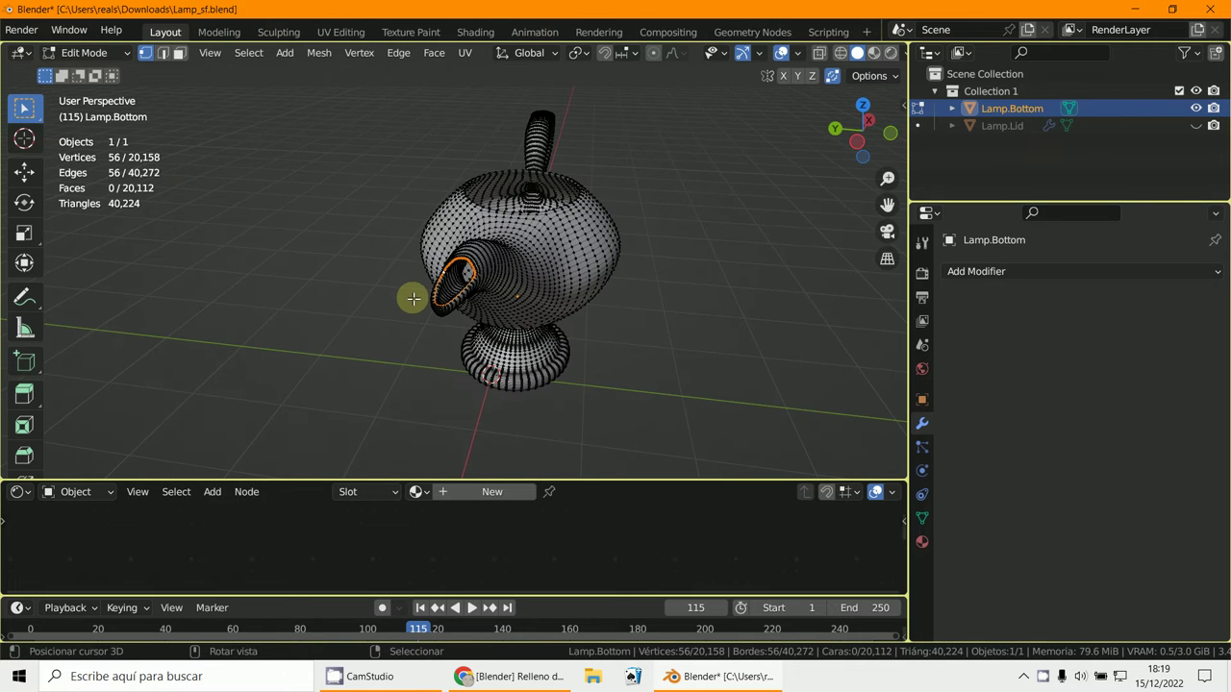
key("x")
left_click(413, 298)
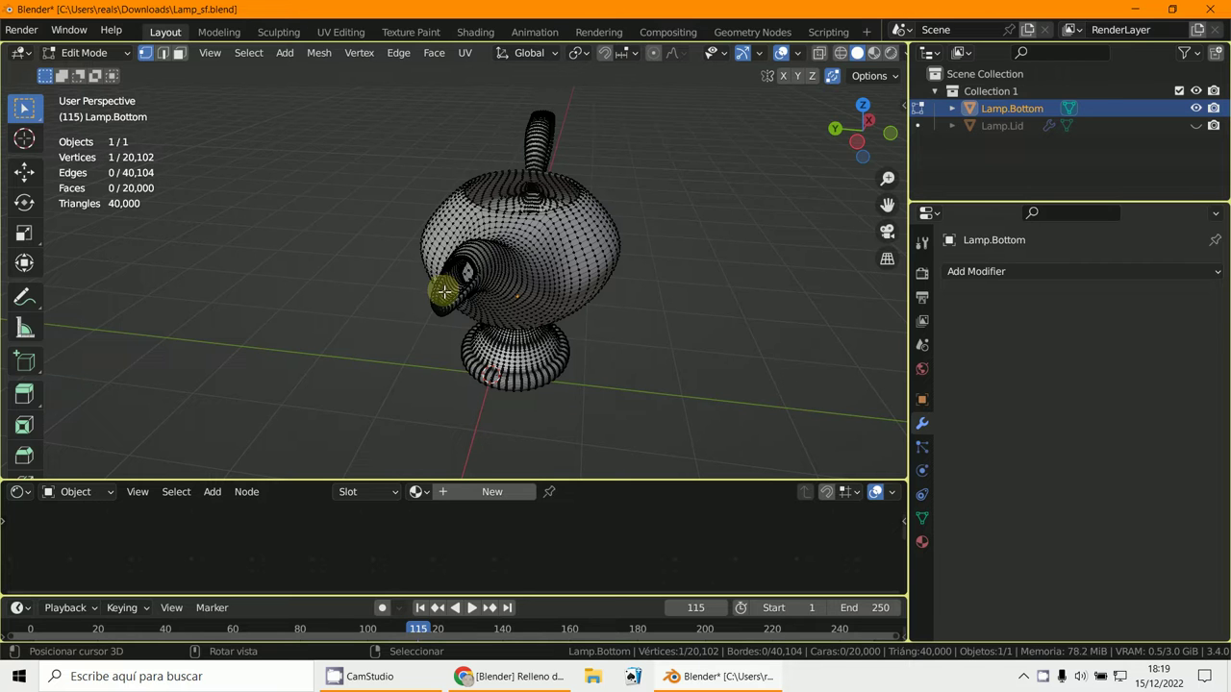
Step: Try to isolate the lamp body's inner shell by selecting its linked geometry
key("l")
key("g")
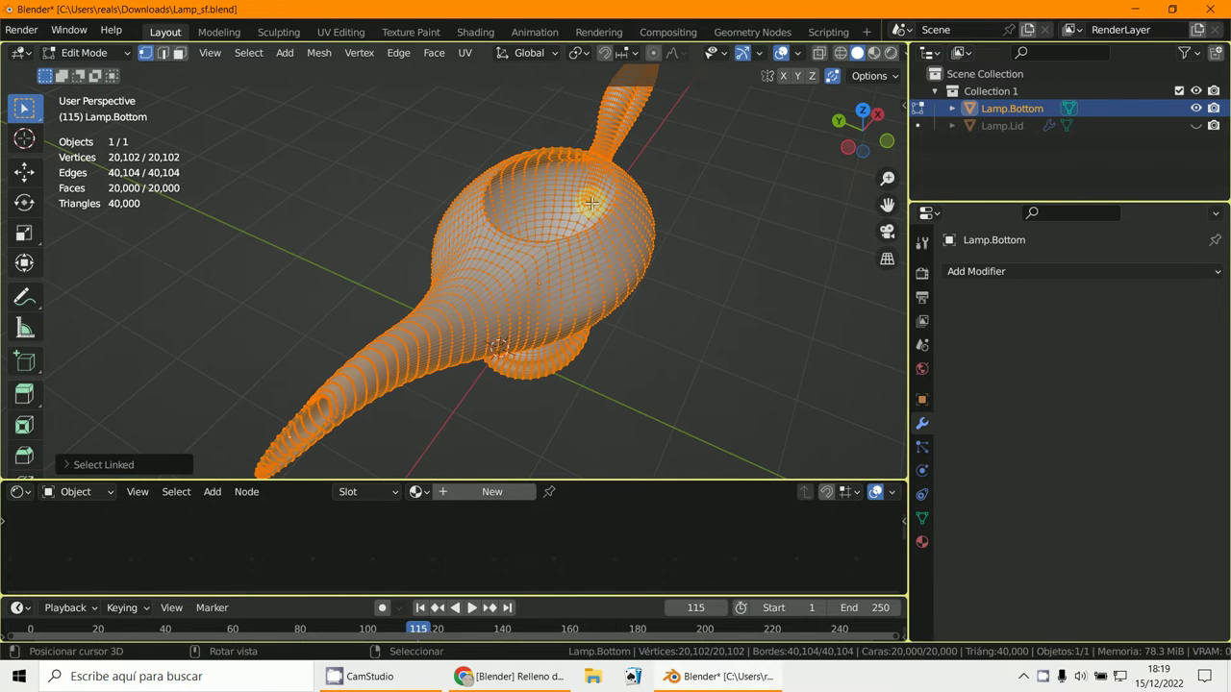
left_click(589, 196)
key("alt+a")
key("l")
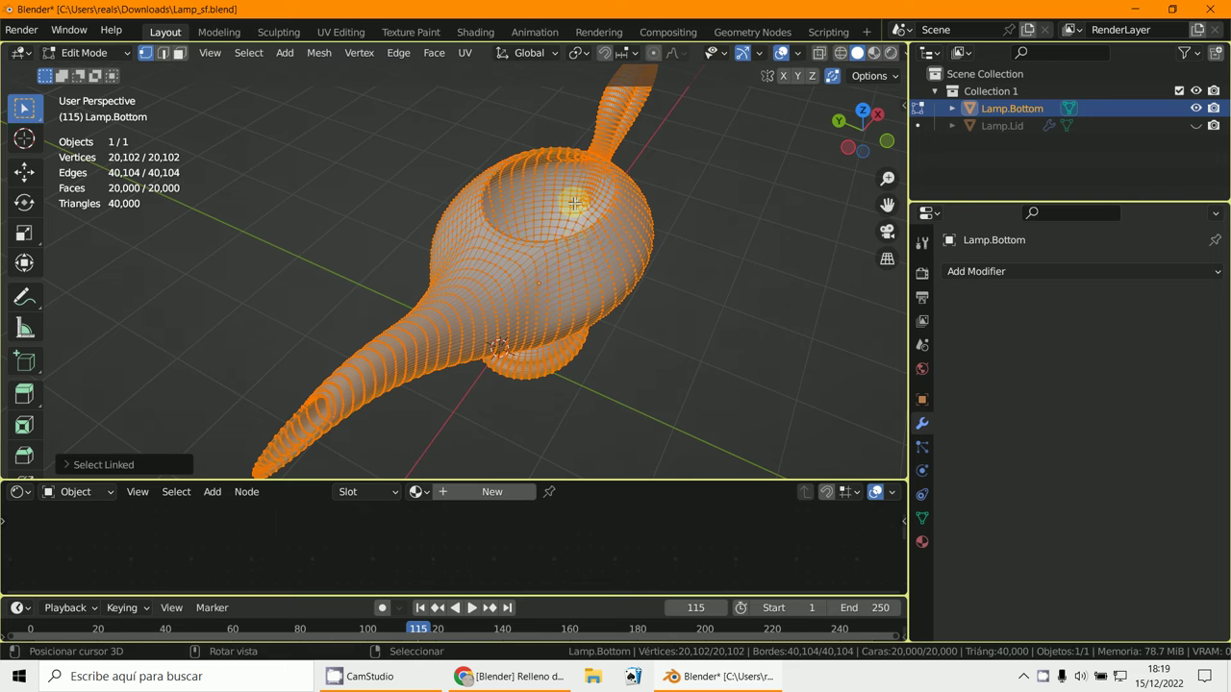
middle_click_drag(577, 241, 632, 247)
left_click(573, 255)
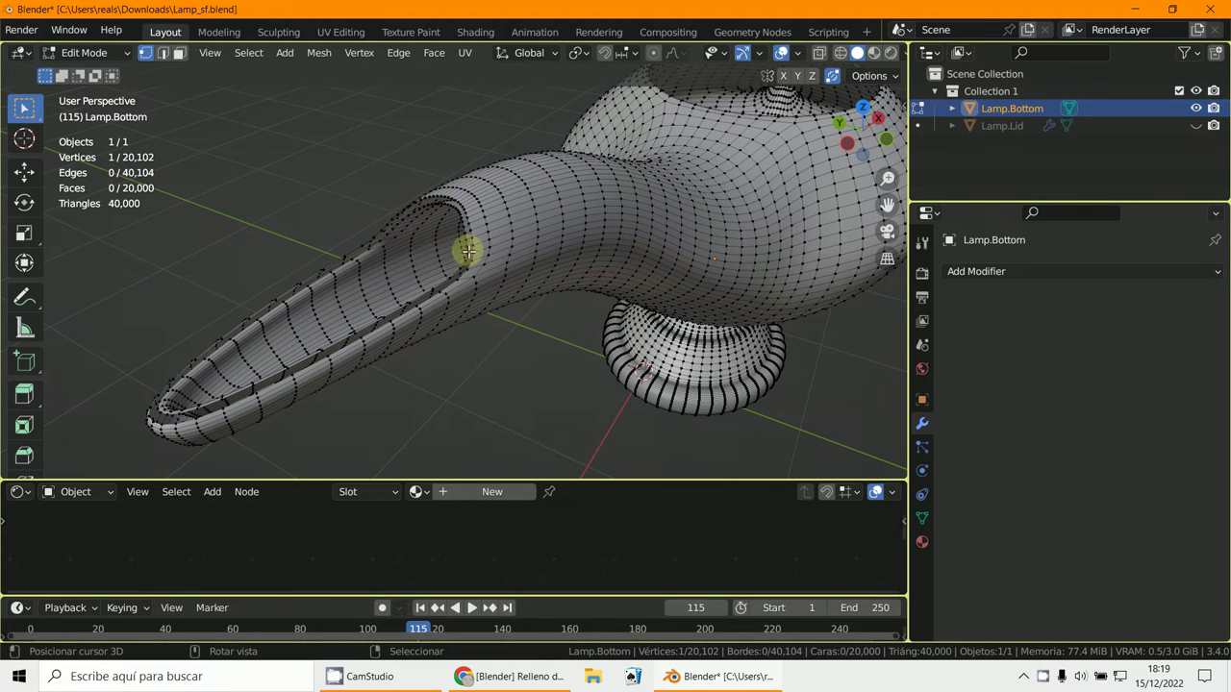
Step: Select the open edge loop around the hole under the base in edge select mode and fill it with a face
middle_click_drag(467, 251, 607, 560)
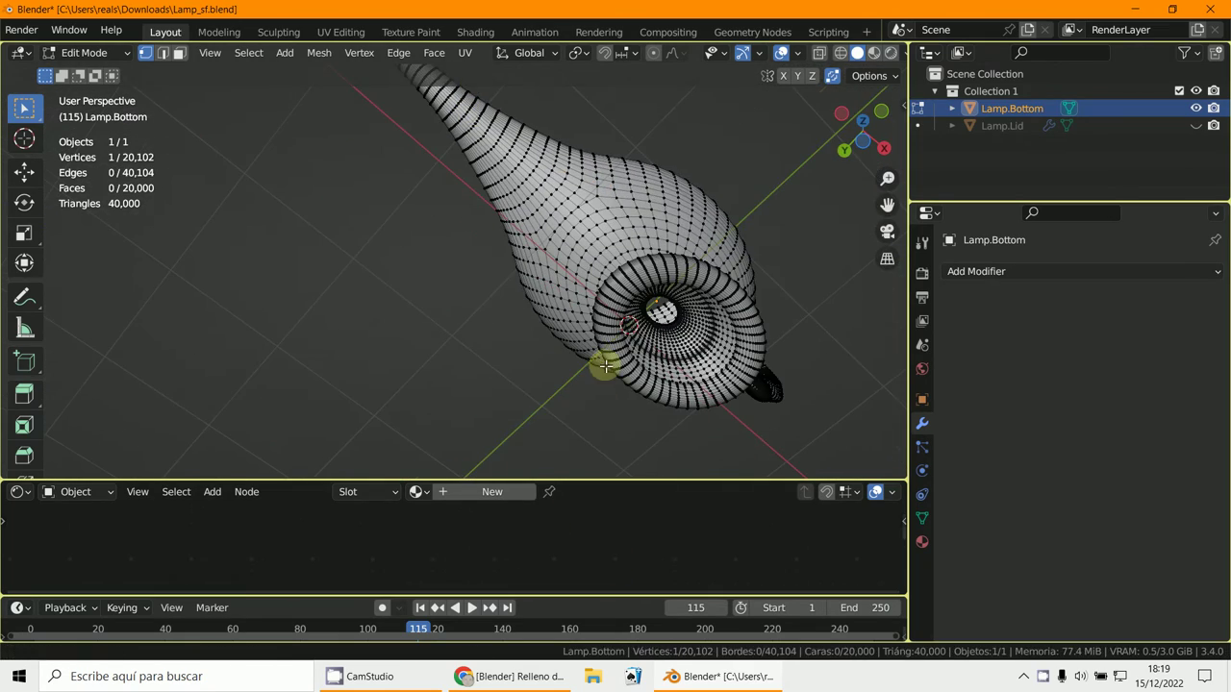
scroll(606, 366, "up", 10)
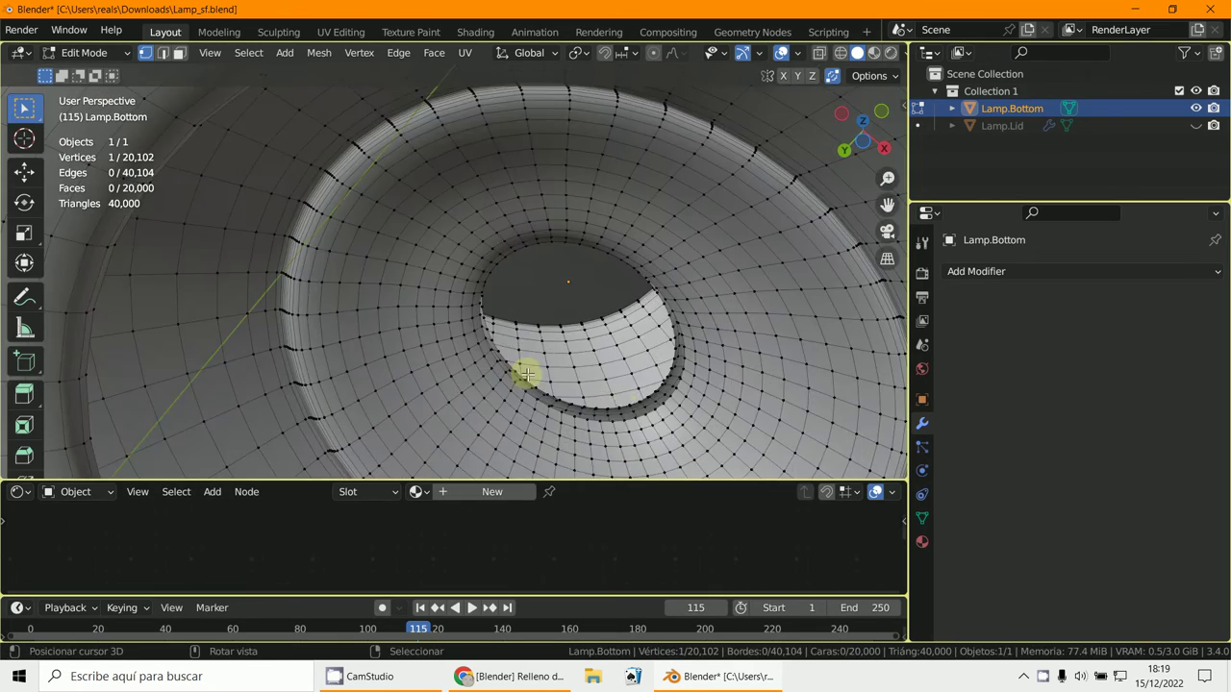
middle_click_drag(527, 374, 450, 469)
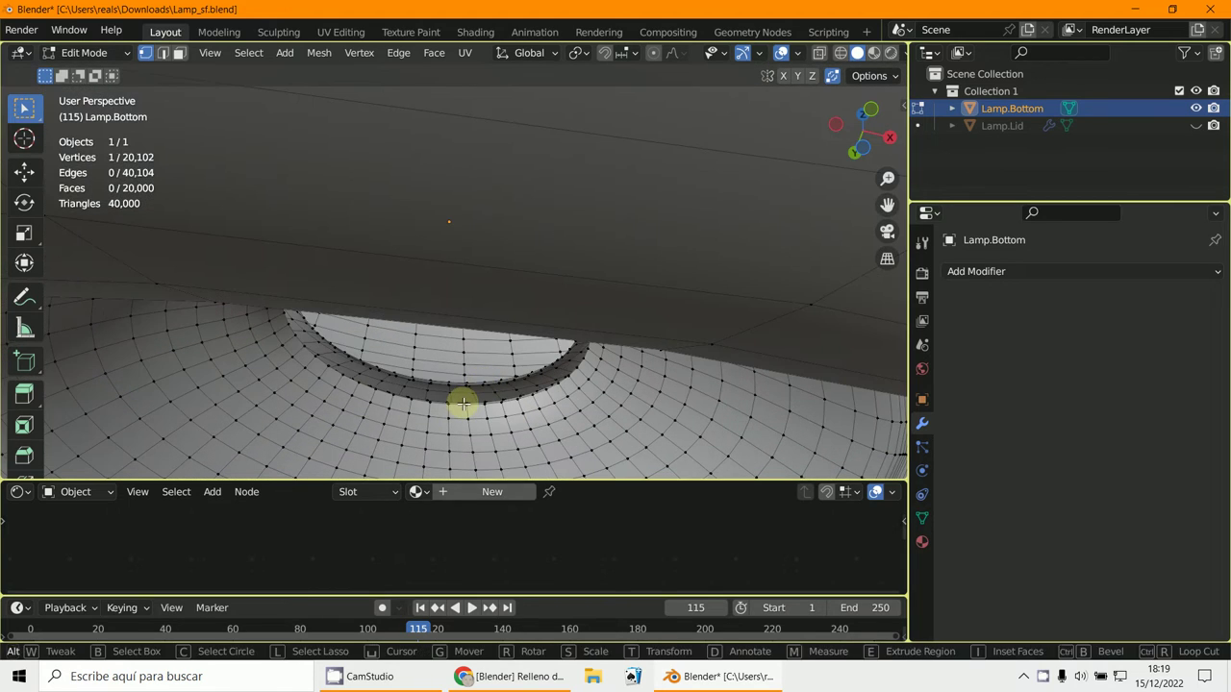
left_click(463, 404, "alt")
middle_click(463, 404, "alt")
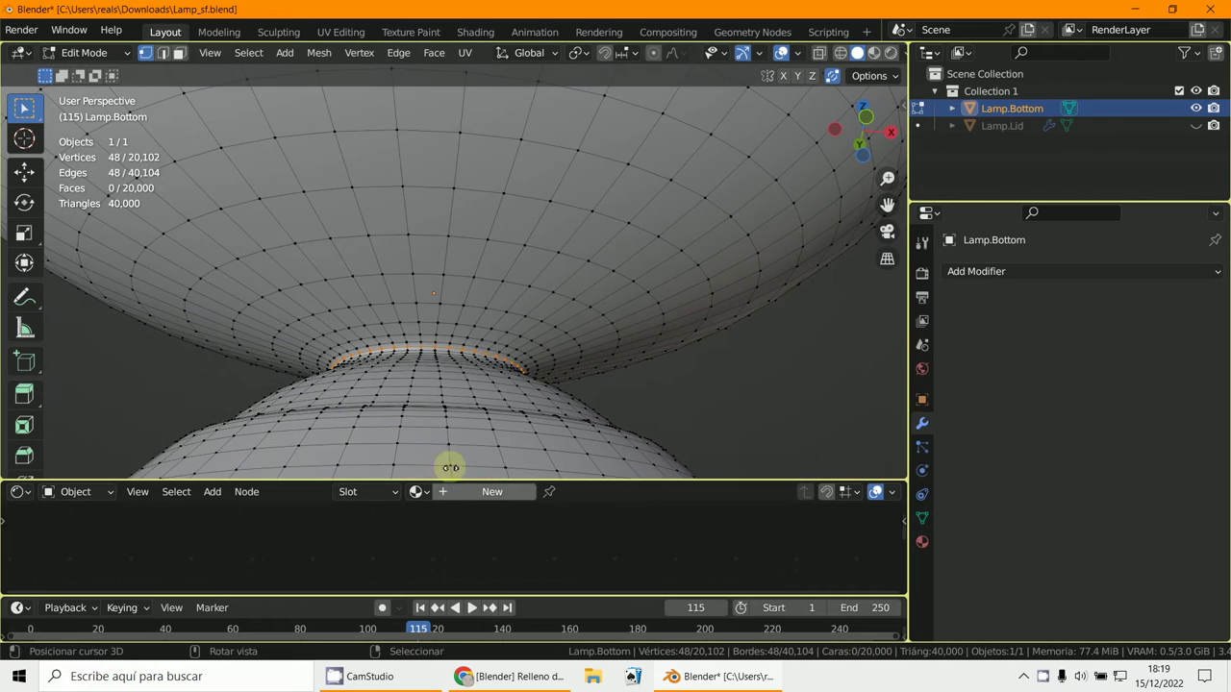
middle_click_drag(496, 344, 483, 283)
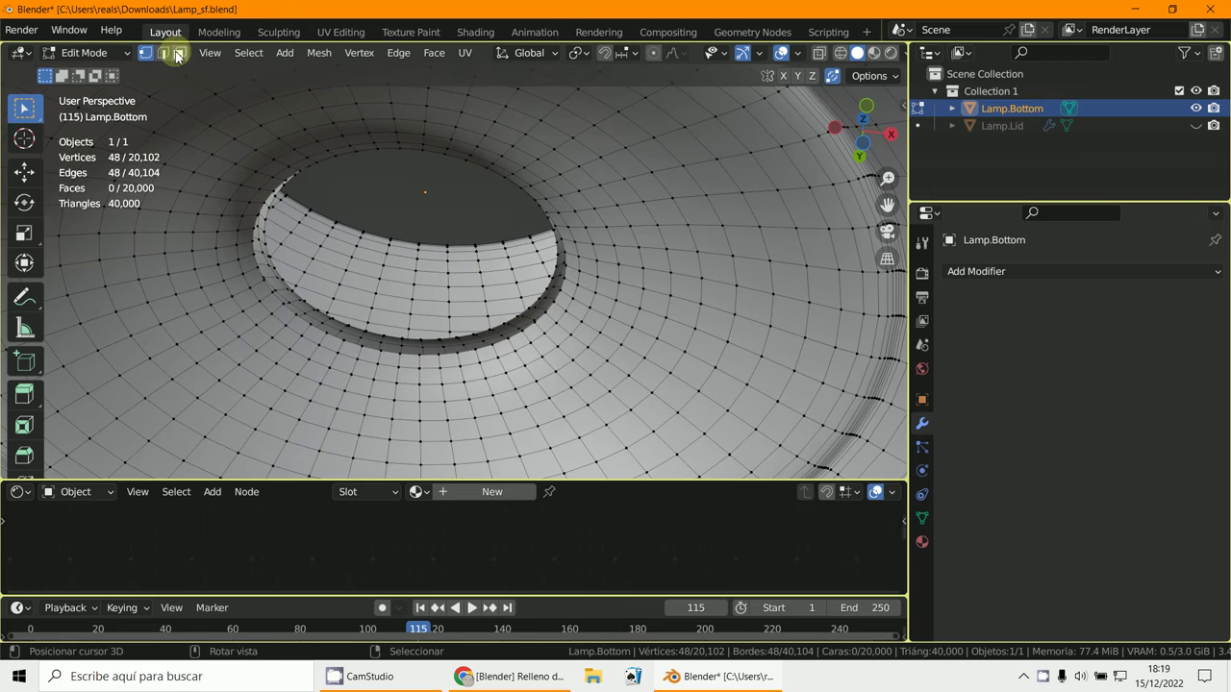
left_click(178, 54)
middle_click_drag(471, 348, 451, 369)
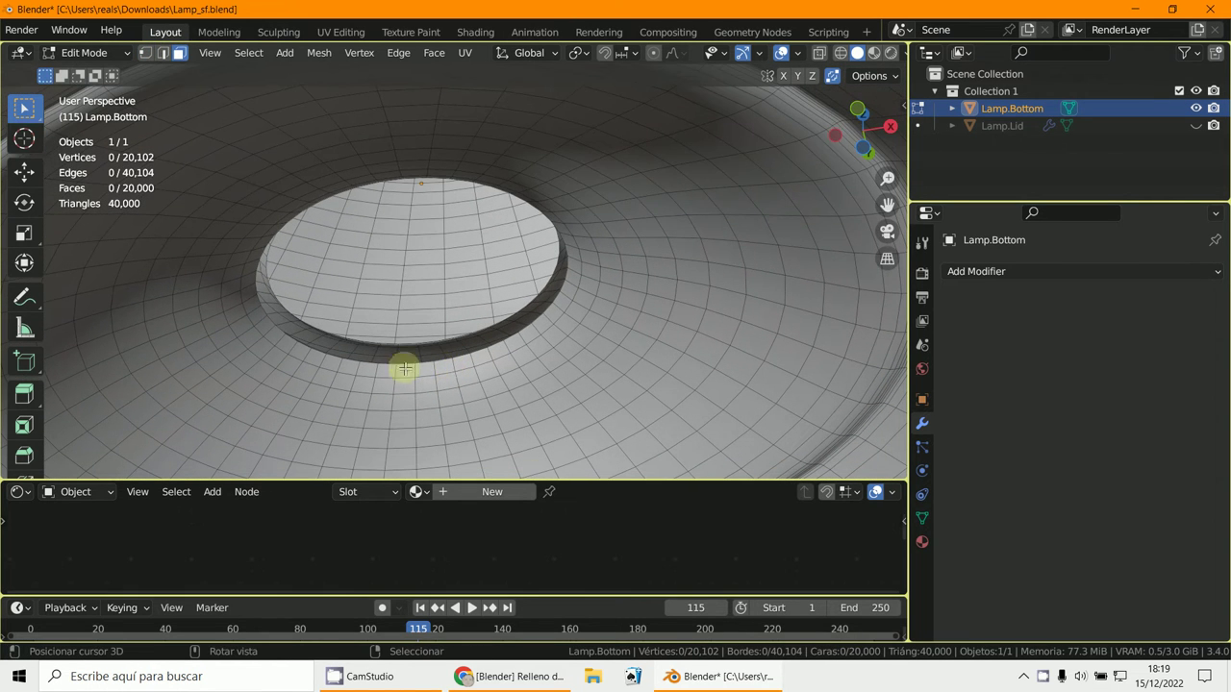
left_click(163, 56)
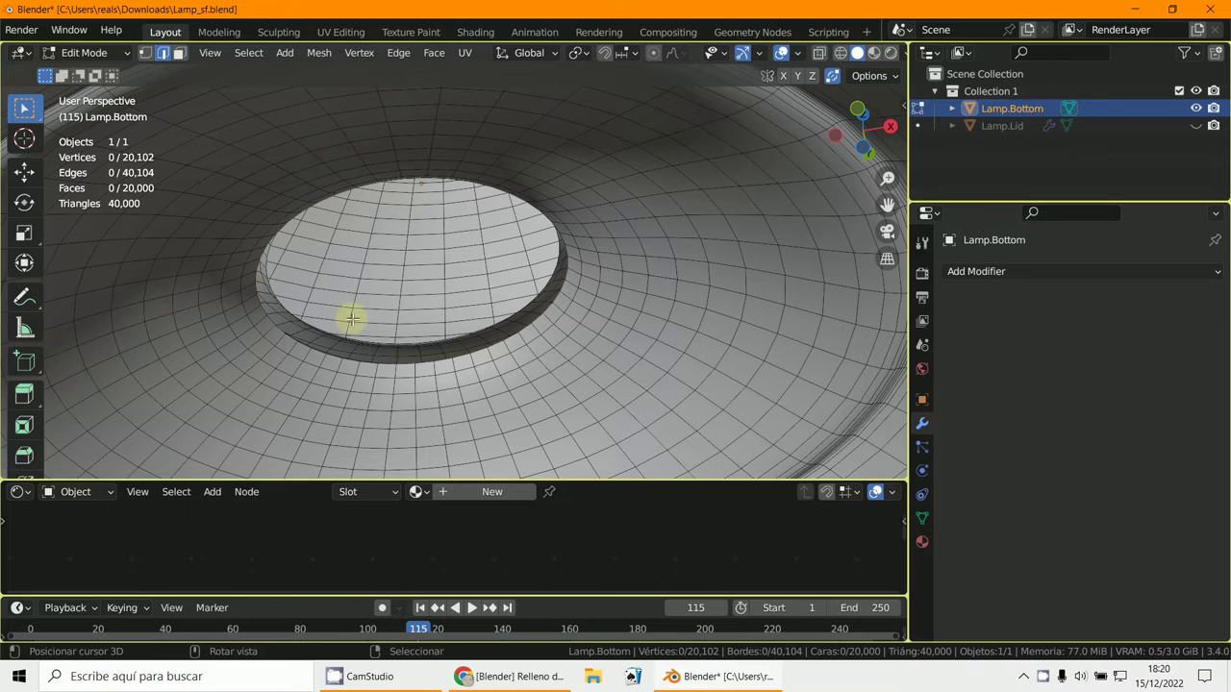
left_click(402, 363, "alt")
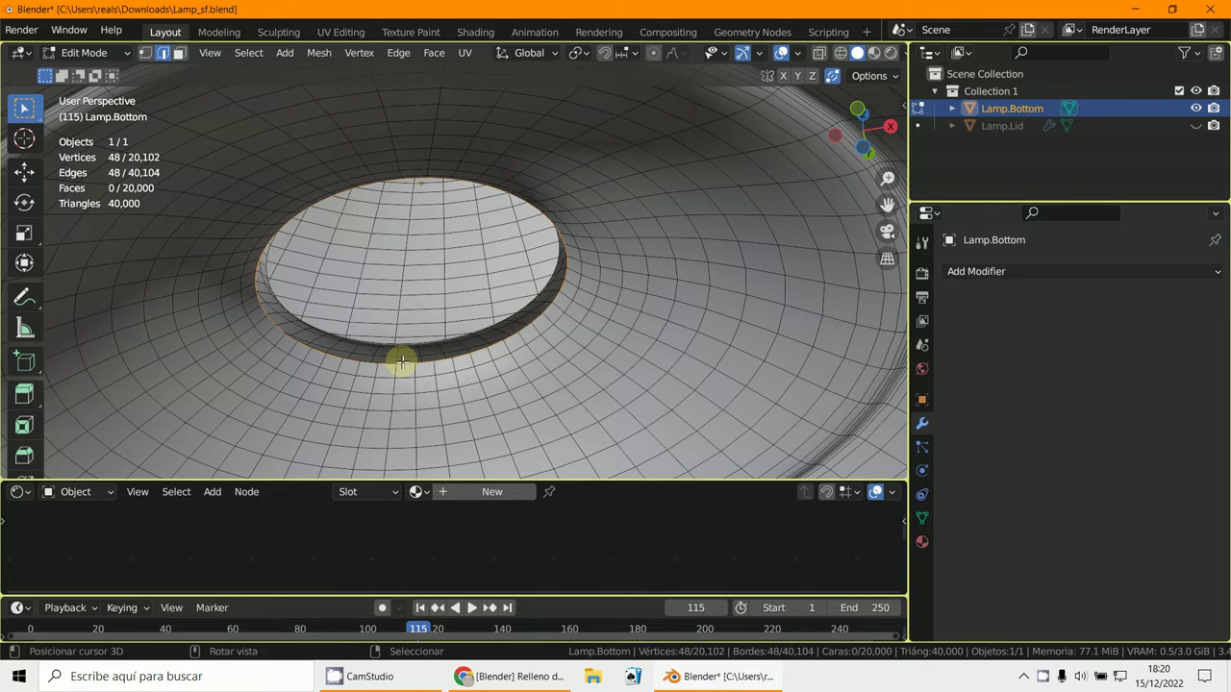
scroll(402, 363, "down", 3)
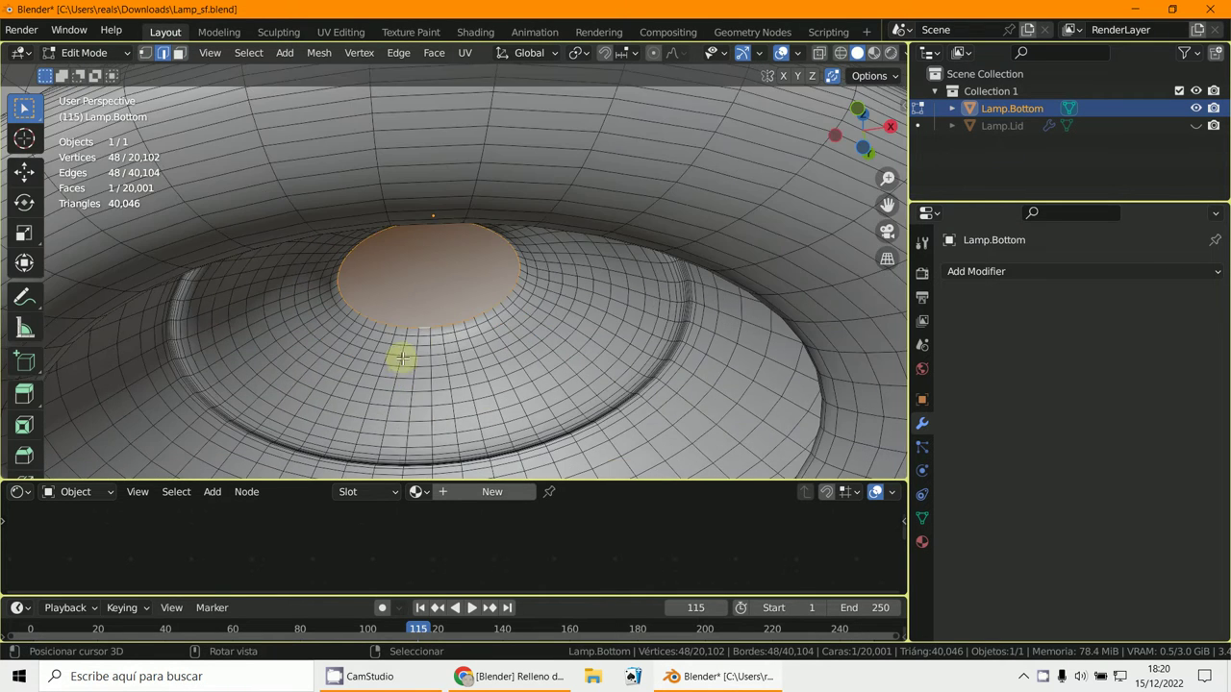
Step: Try to select the inner shell as linked geometry from an edge inside the lamp body
middle_click_drag(399, 357, 427, 417)
scroll(415, 121, "up", 8)
scroll(425, 142, "down", 6)
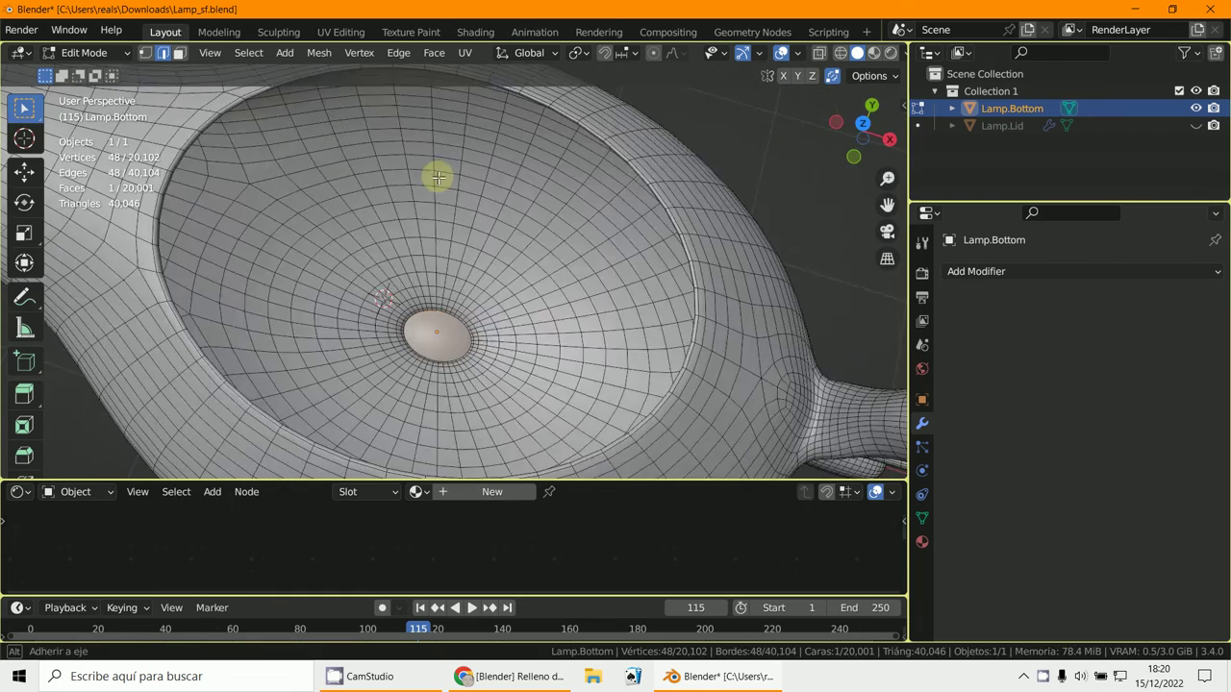
middle_click_drag(437, 176, 426, 205)
left_click(428, 221)
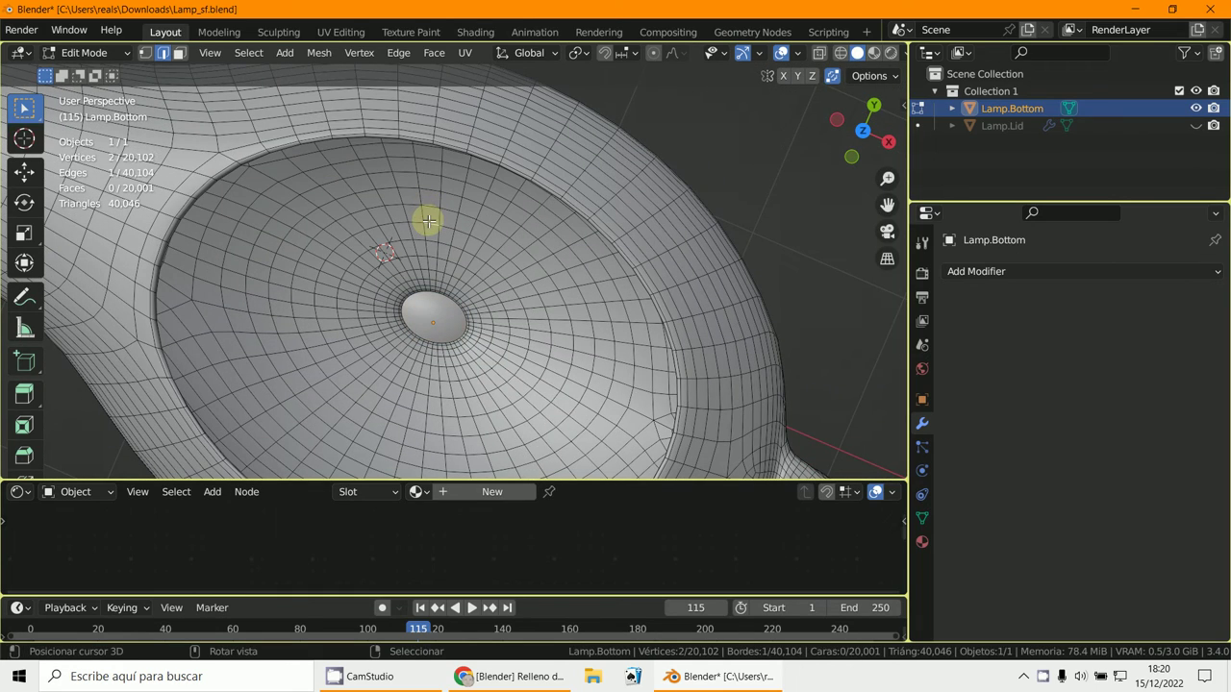
key("ctrl+l")
scroll(426, 220, "down", 4)
middle_click_drag(426, 220, 448, 171)
scroll(422, 229, "up", 4)
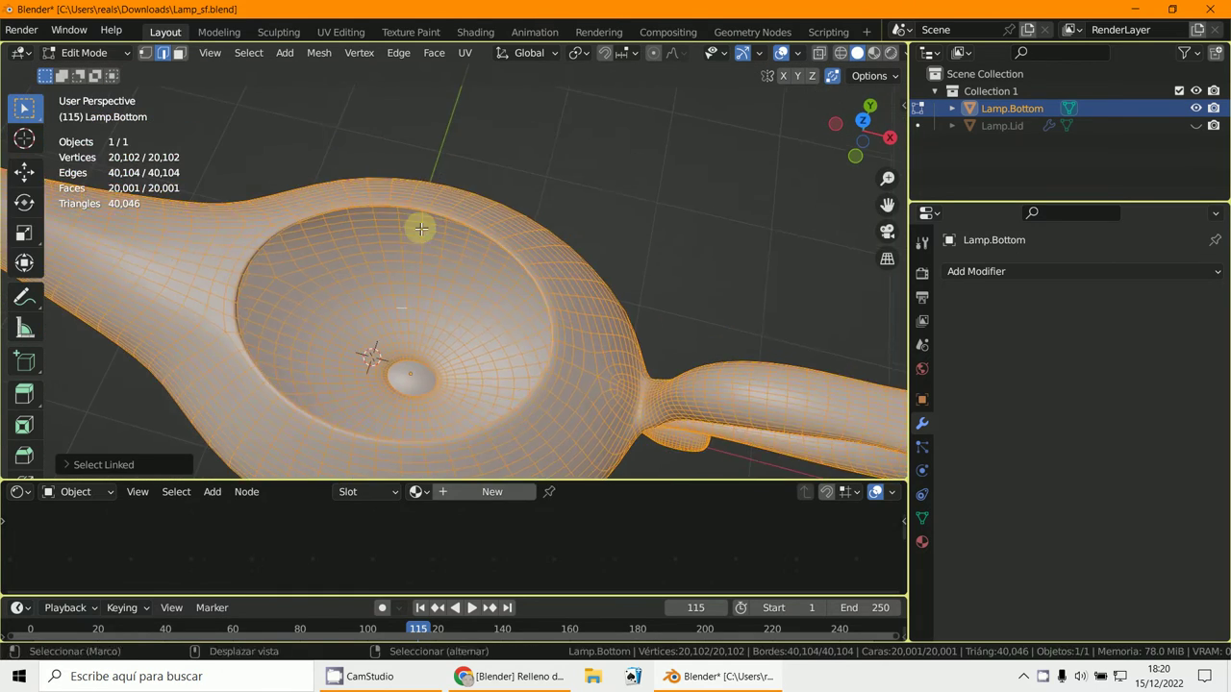
Step: Clear the selection, select the edge loop along the rim of the top opening and delete its vertices
middle_click_drag(421, 228, 514, 195)
scroll(472, 173, "up", 5)
key("alt+a")
left_click(514, 195, "alt")
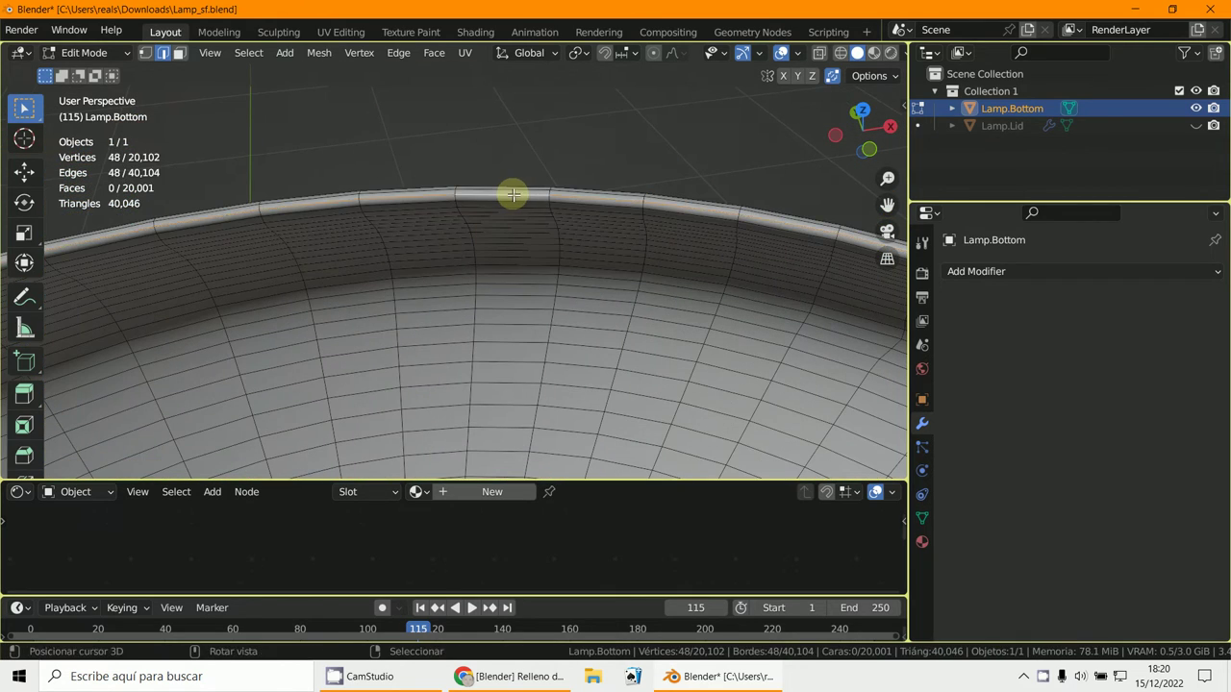
key("x")
left_click(513, 195)
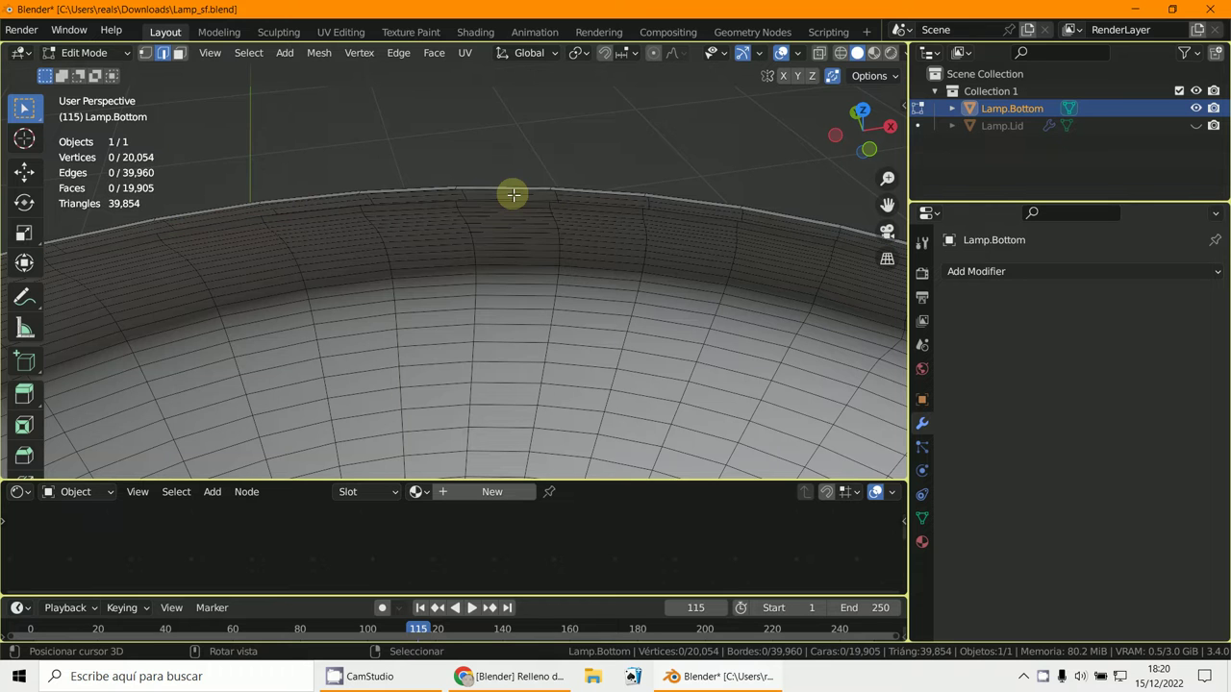
Step: Select the lamp body's detached inner shell with Select Linked and move it away from the outer shell
scroll(510, 226, "down", 2)
key("ctrl+l")
scroll(519, 256, "down", 6)
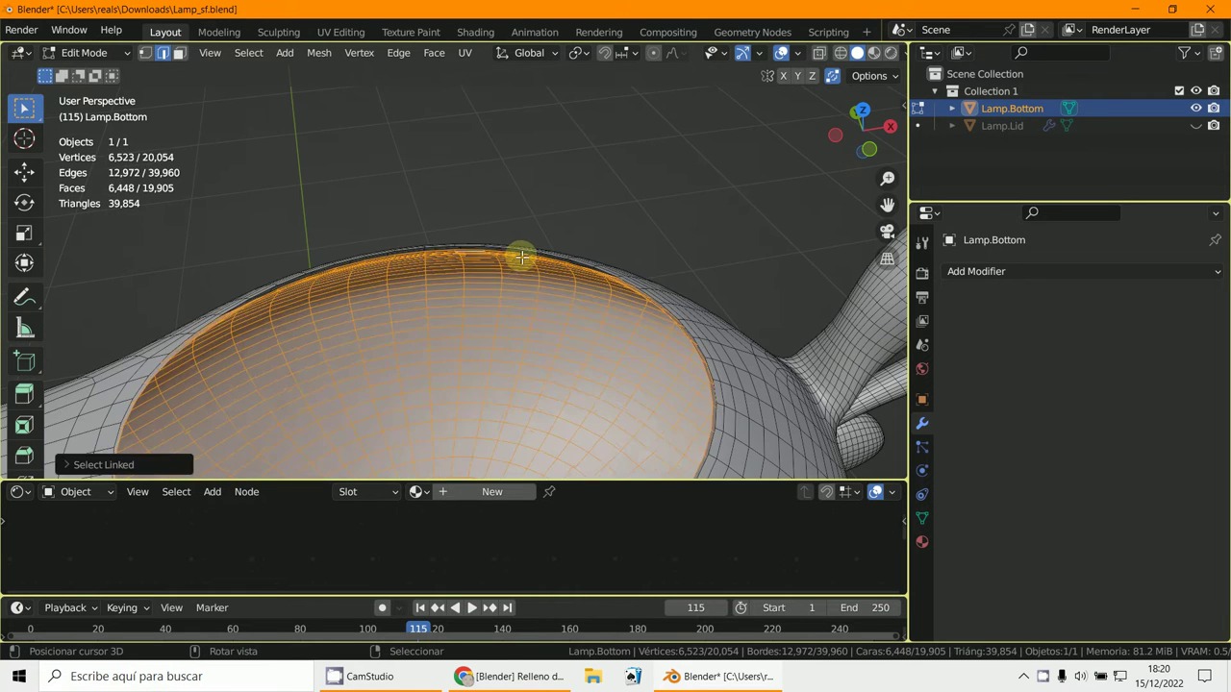
middle_click_drag(523, 301, 519, 278, "shift")
key("g")
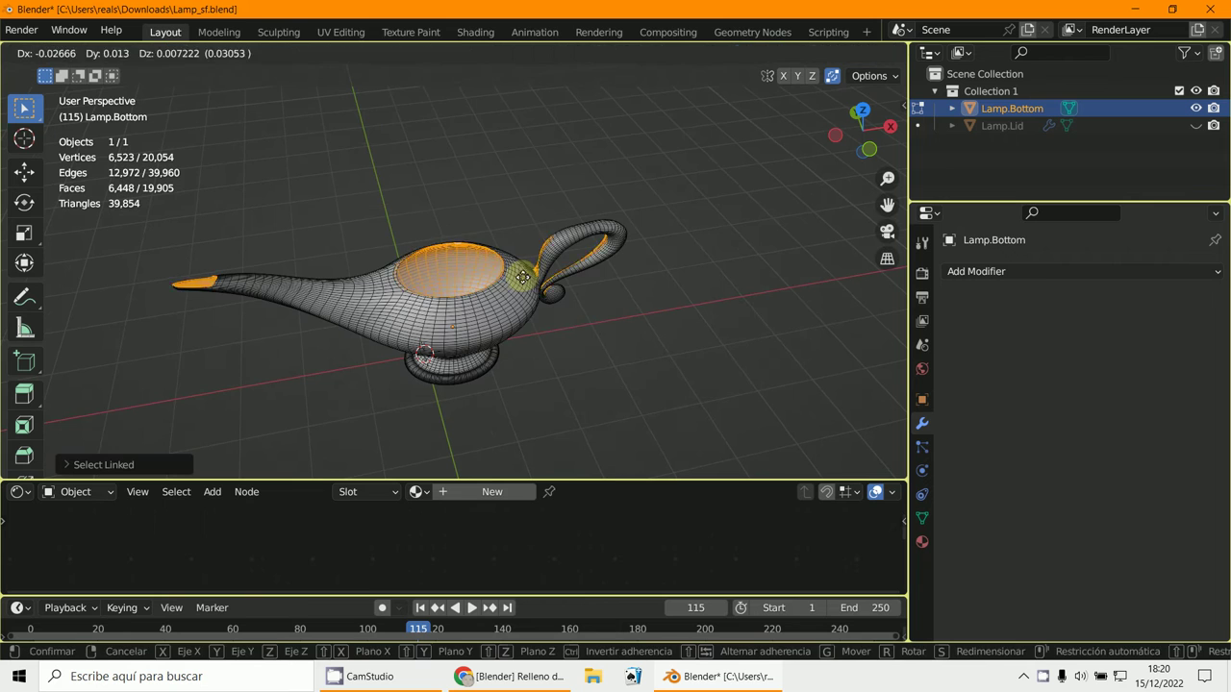
left_click(688, 125)
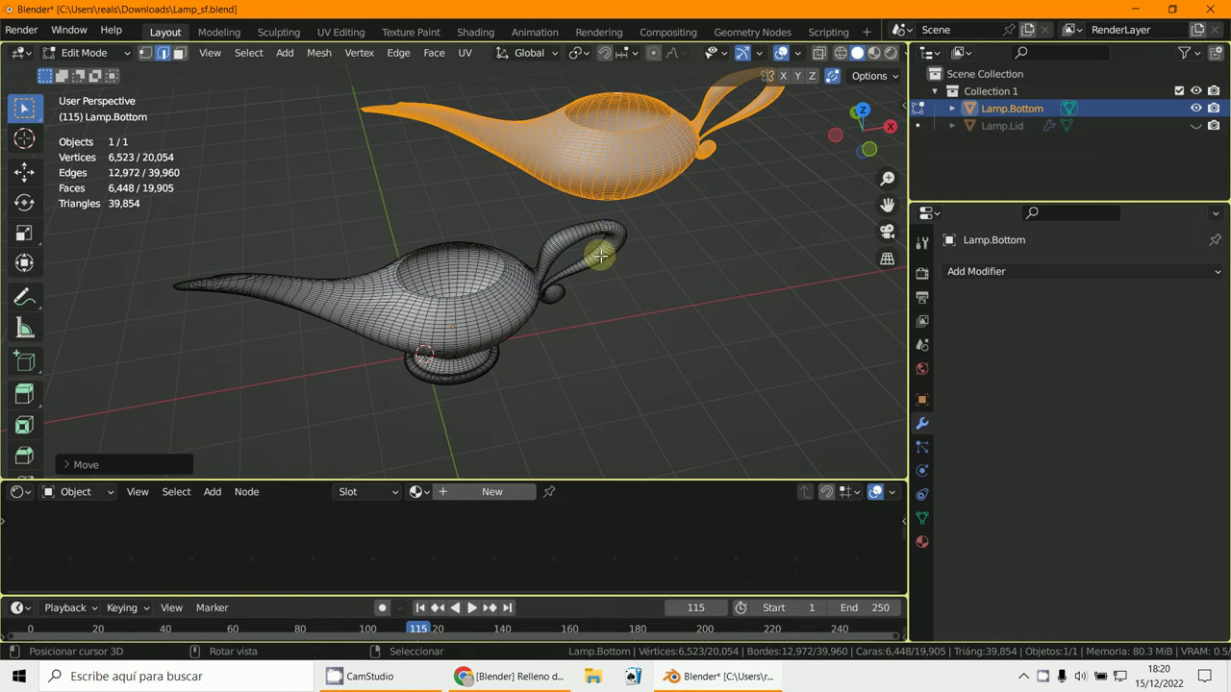
Step: Delete the vertices of the detached inner shell and return to Object Mode
key("x")
left_click(620, 194)
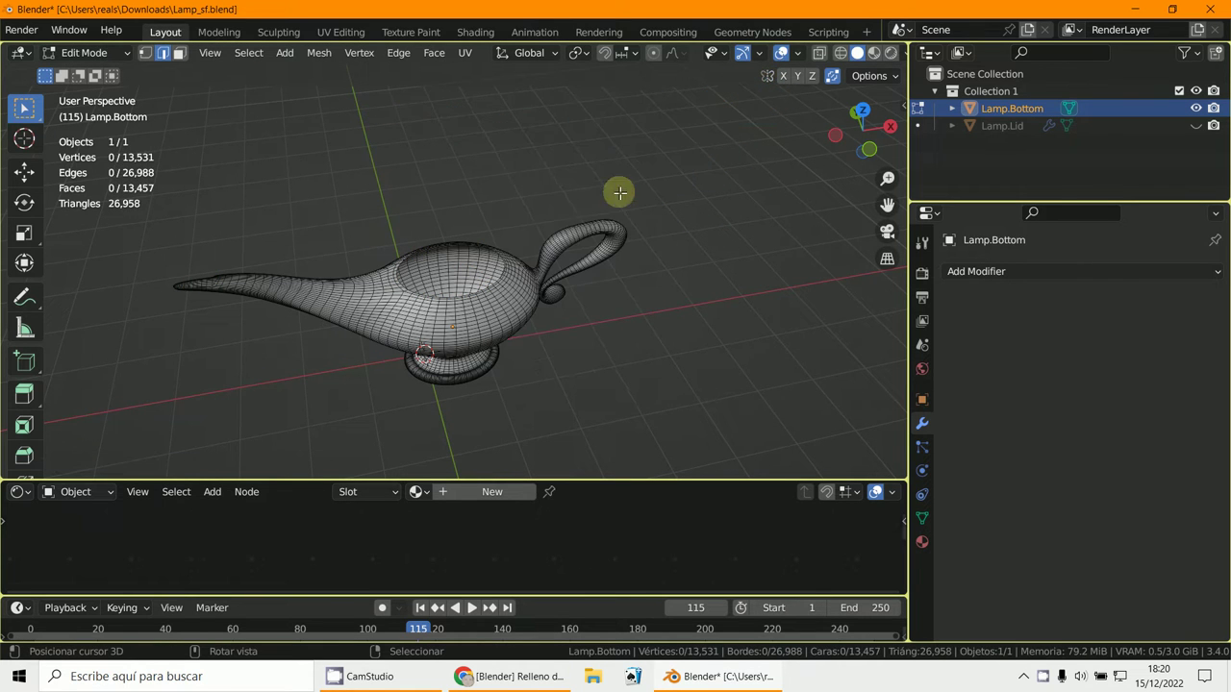
left_click(87, 53)
left_click(96, 69)
scroll(505, 346, "up", 4)
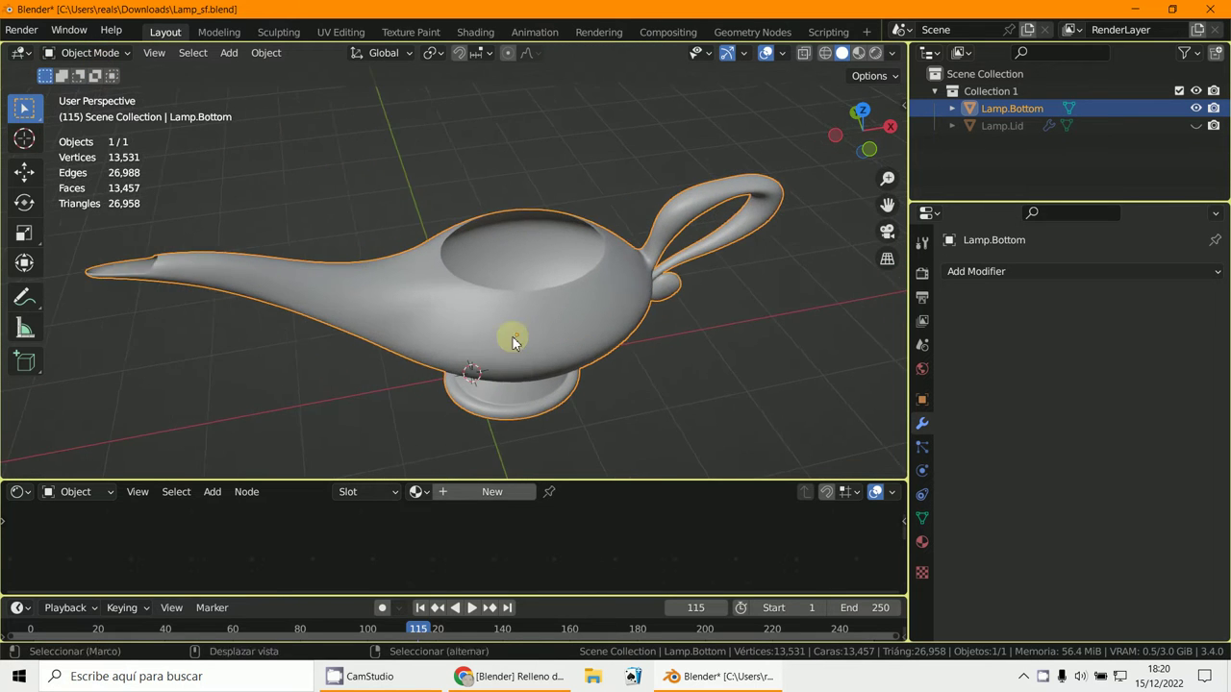
mouse_move(511, 336)
middle_mouse_down()
mouse_move(489, 349)
mouse_move(528, 344)
middle_mouse_up()
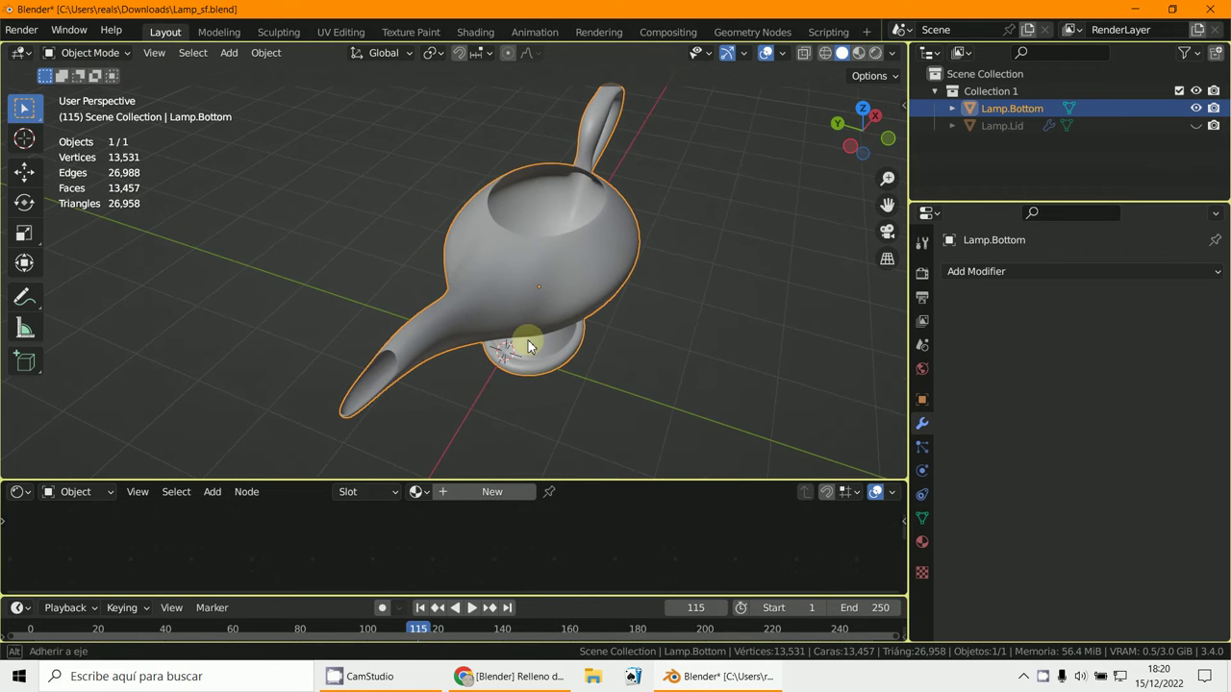
Step: Add a Solidify modifier to the lamp body with offset 0 and thickness 0.2160
left_click(976, 271)
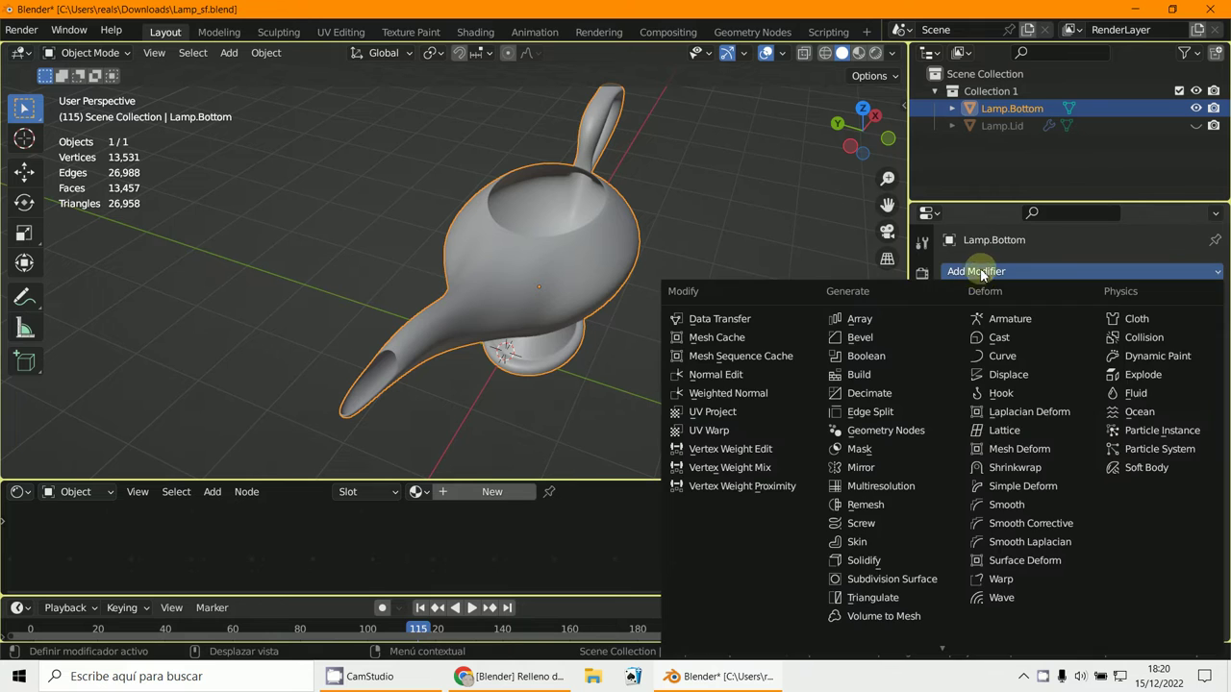
left_click(864, 561)
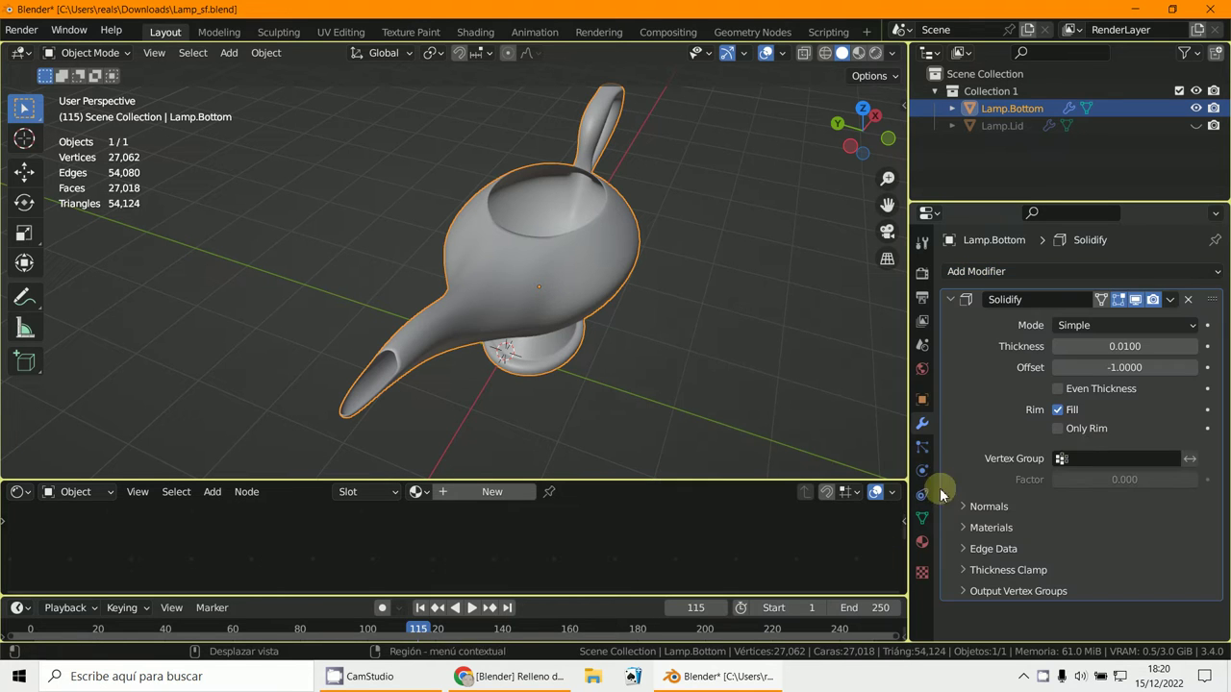
left_click(1099, 364)
type("0")
key("Return")
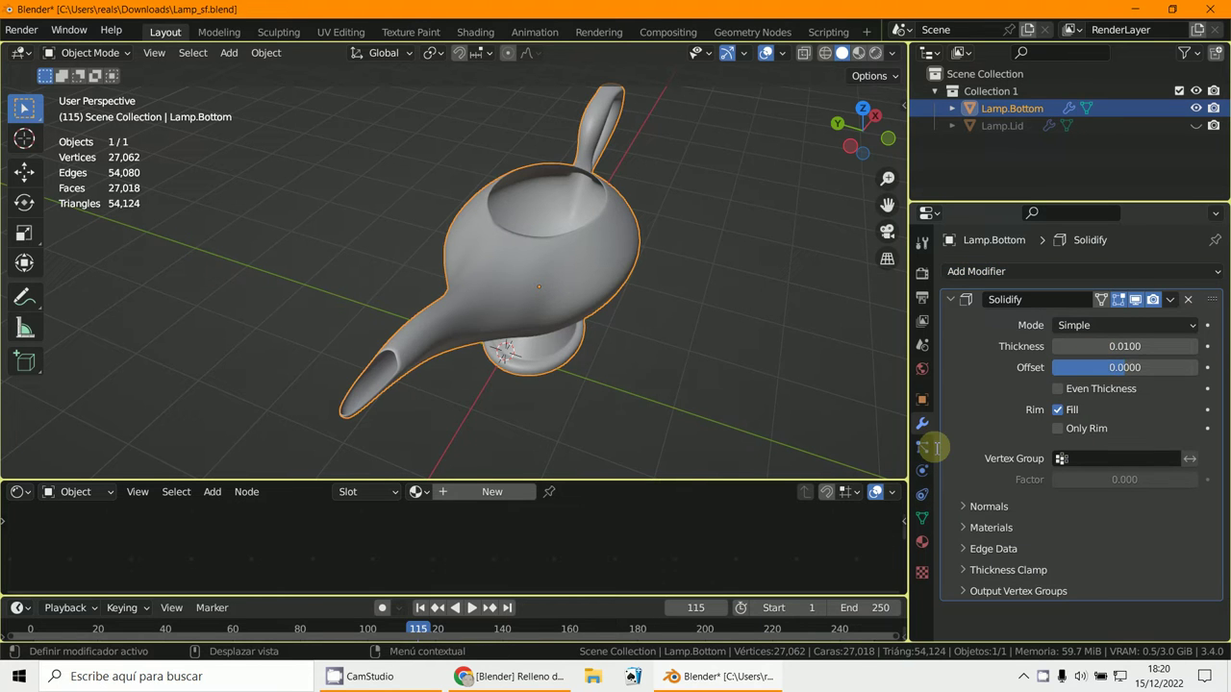
left_click_drag(1121, 348, 654, 356)
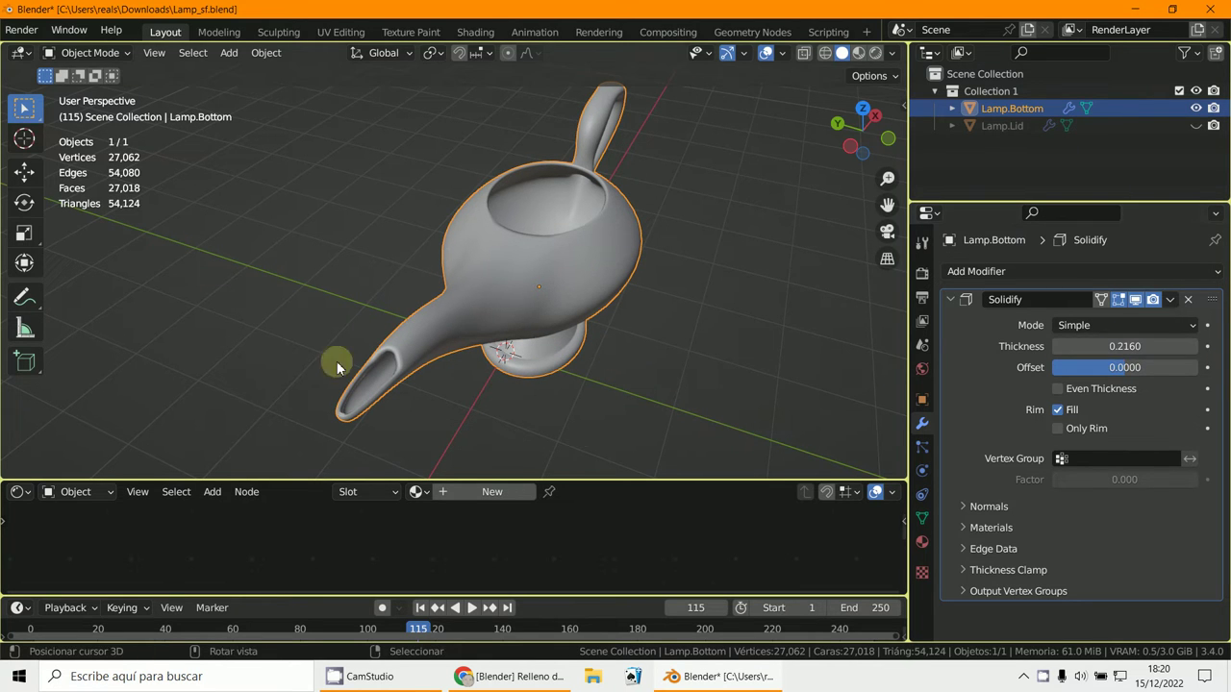
middle_click_drag(569, 406, 564, 352)
middle_click_drag(531, 233, 517, 234)
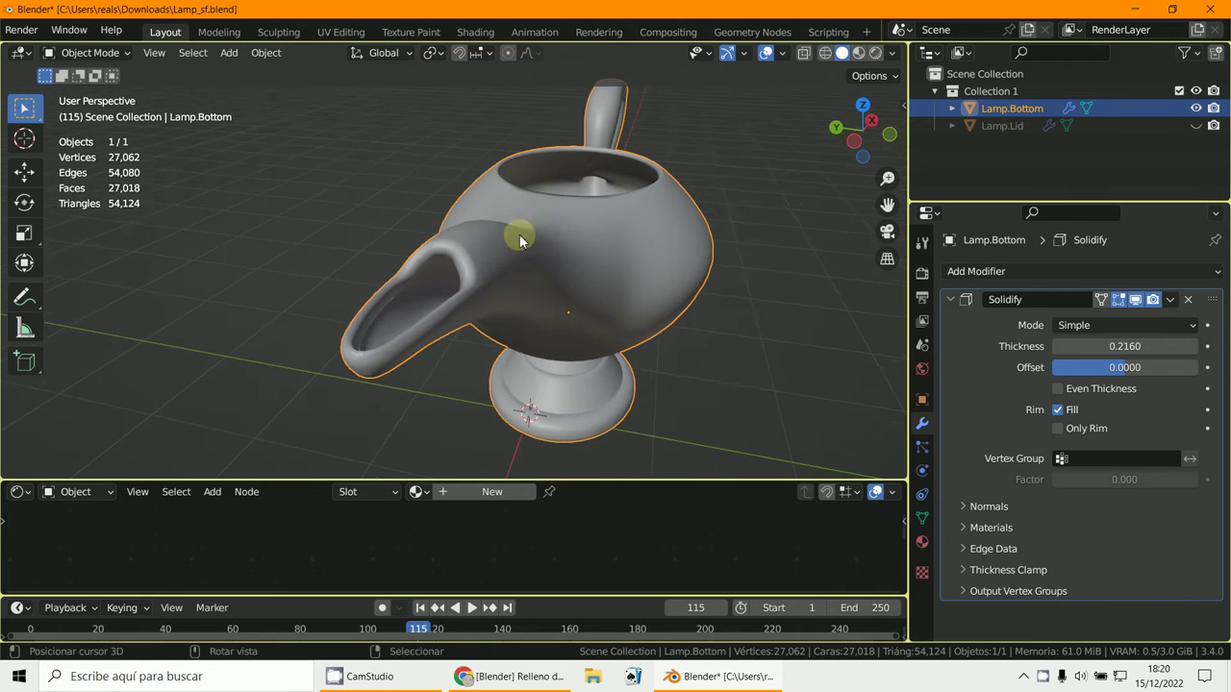
Step: Set the lamp body's Solidify thickness to 0.2330, then remove the modifier
left_click_drag(1126, 346, 524, 348)
scroll(835, 339, "down", 2)
scroll(835, 338, "down", 1)
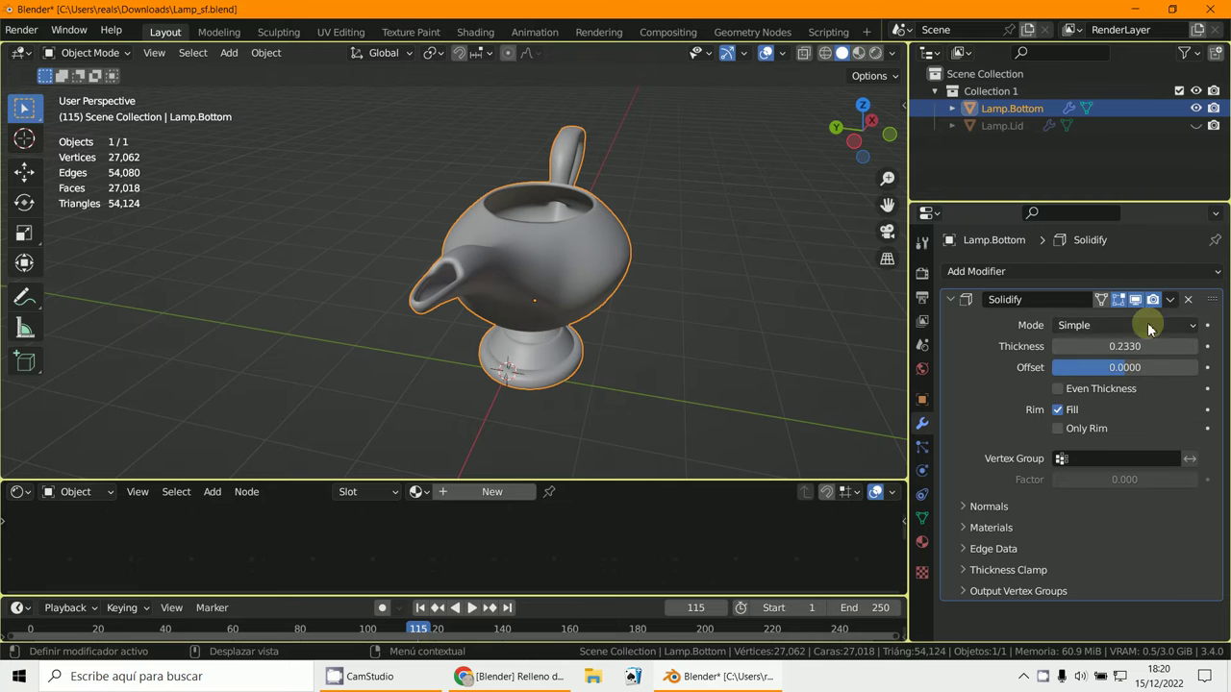
left_click(1189, 301)
Step: In Edit Mode, select the edge loop around the spout opening, fill it with faces and return to Object Mode
middle_click_drag(651, 292, 422, 267)
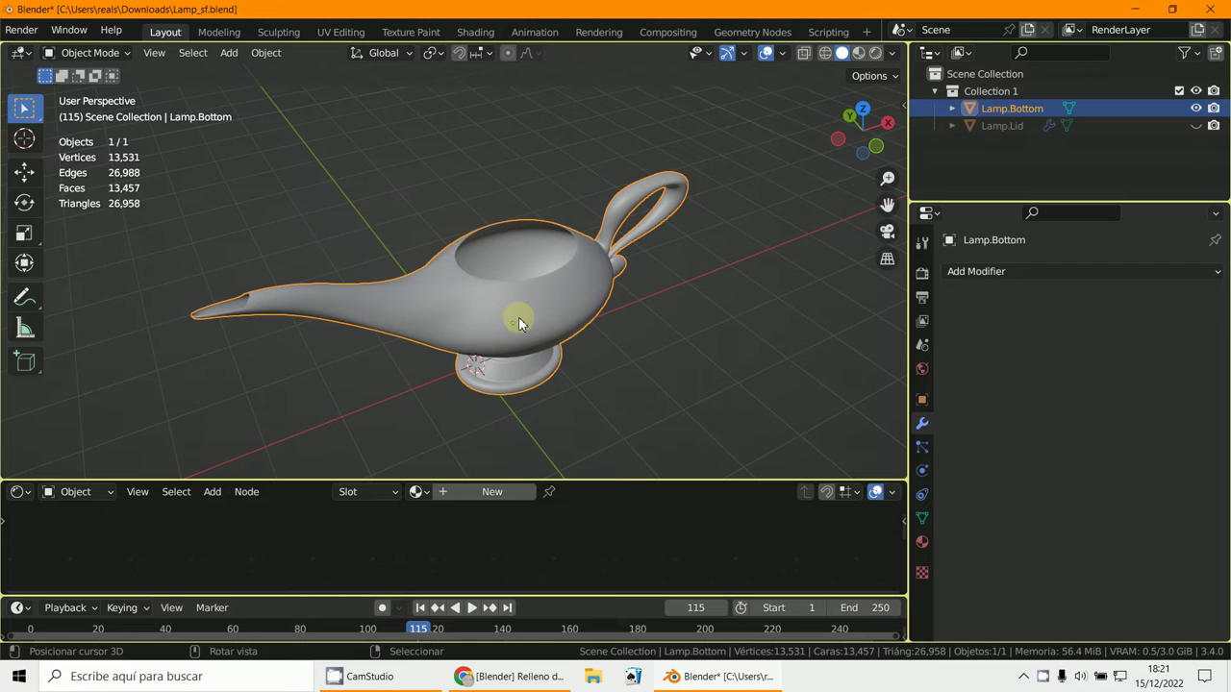
middle_click_drag(518, 317, 480, 321)
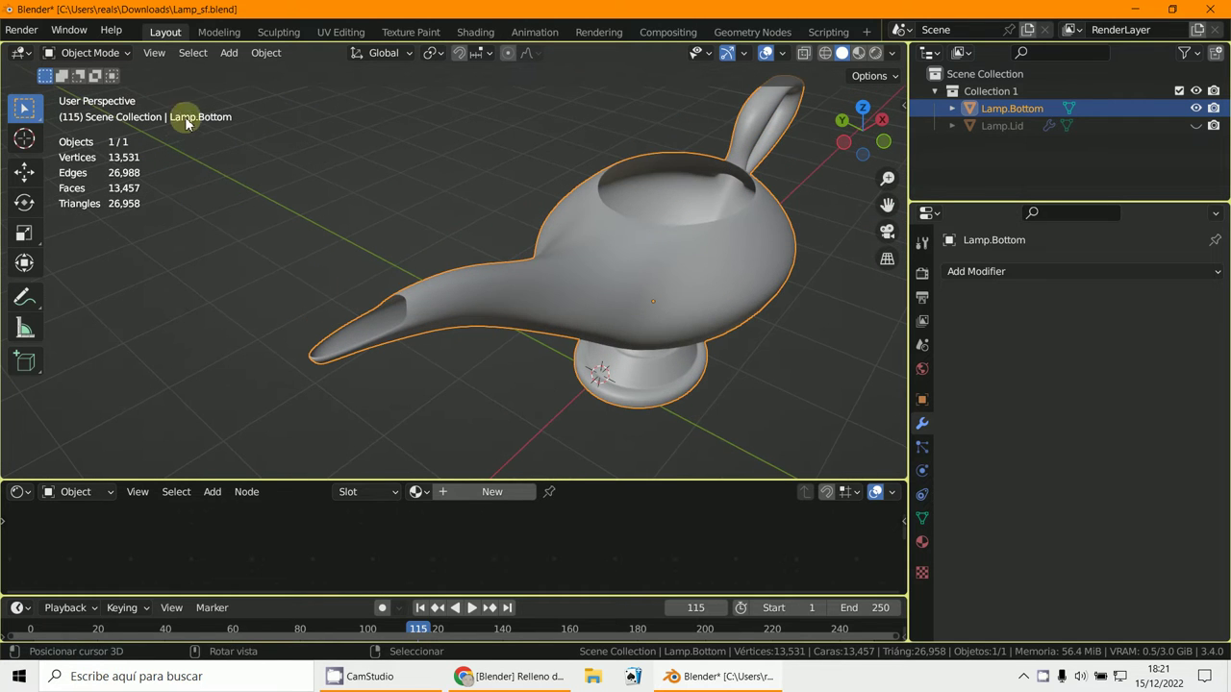
left_click(89, 51)
left_click(90, 90)
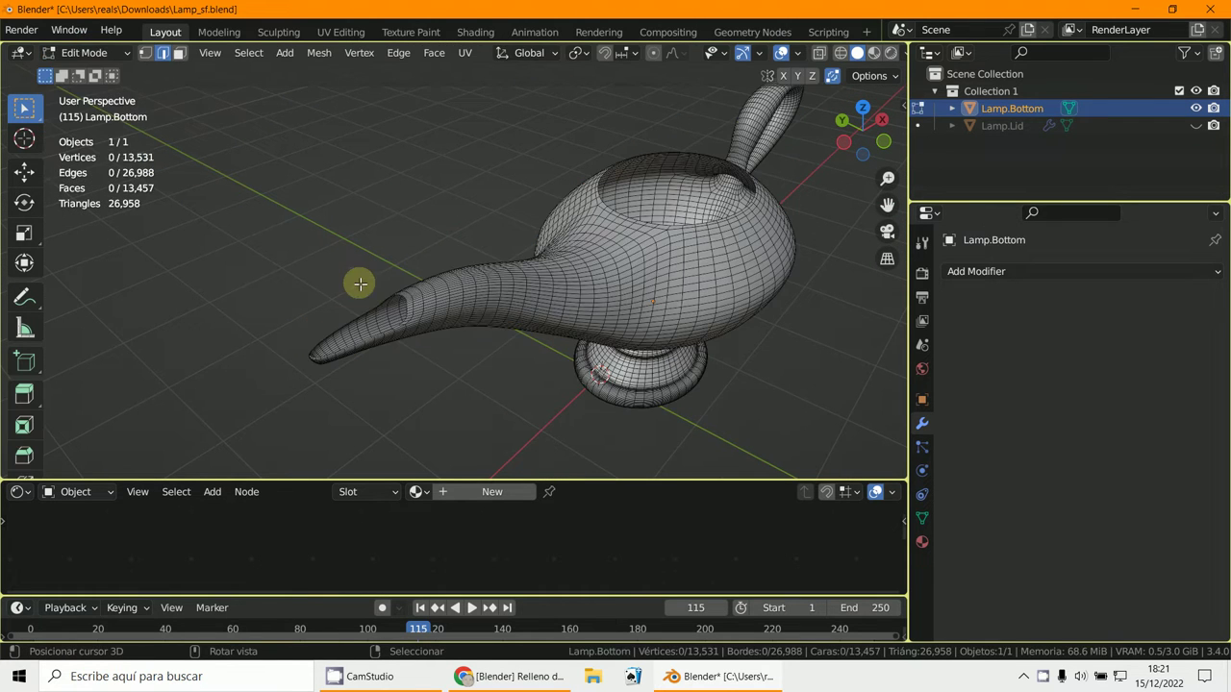
middle_click_drag(357, 283, 417, 287)
scroll(418, 288, "up", 4)
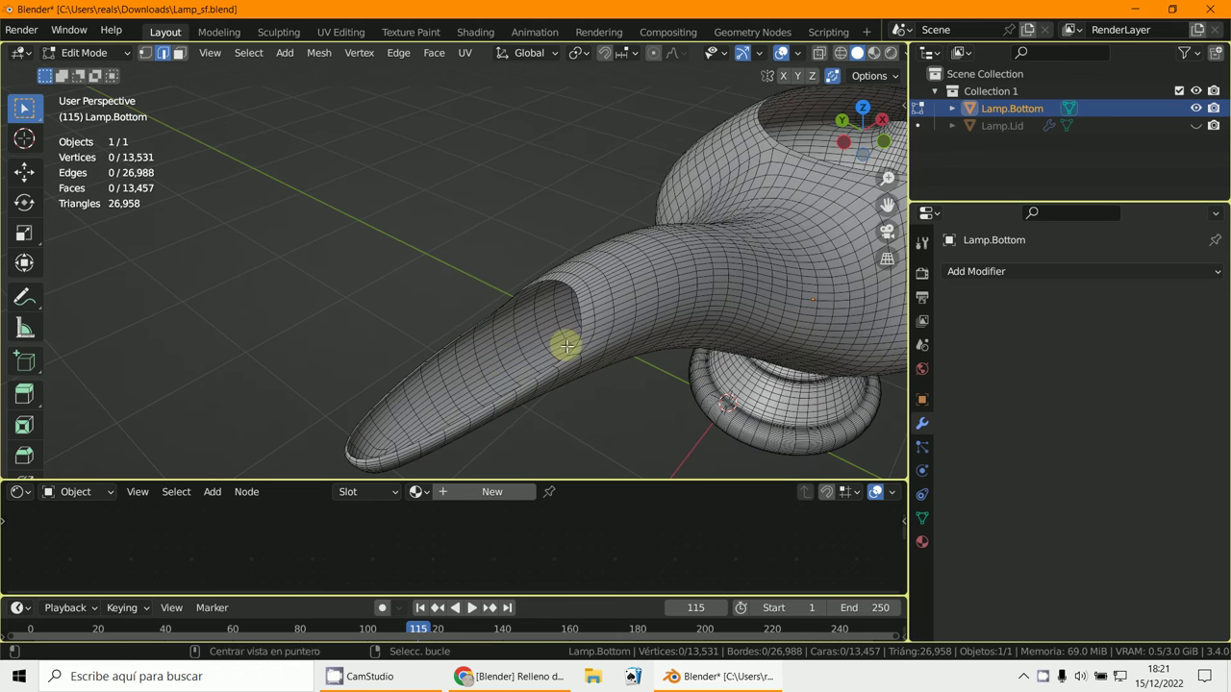
left_click(582, 318, "alt")
scroll(579, 341, "down", 2)
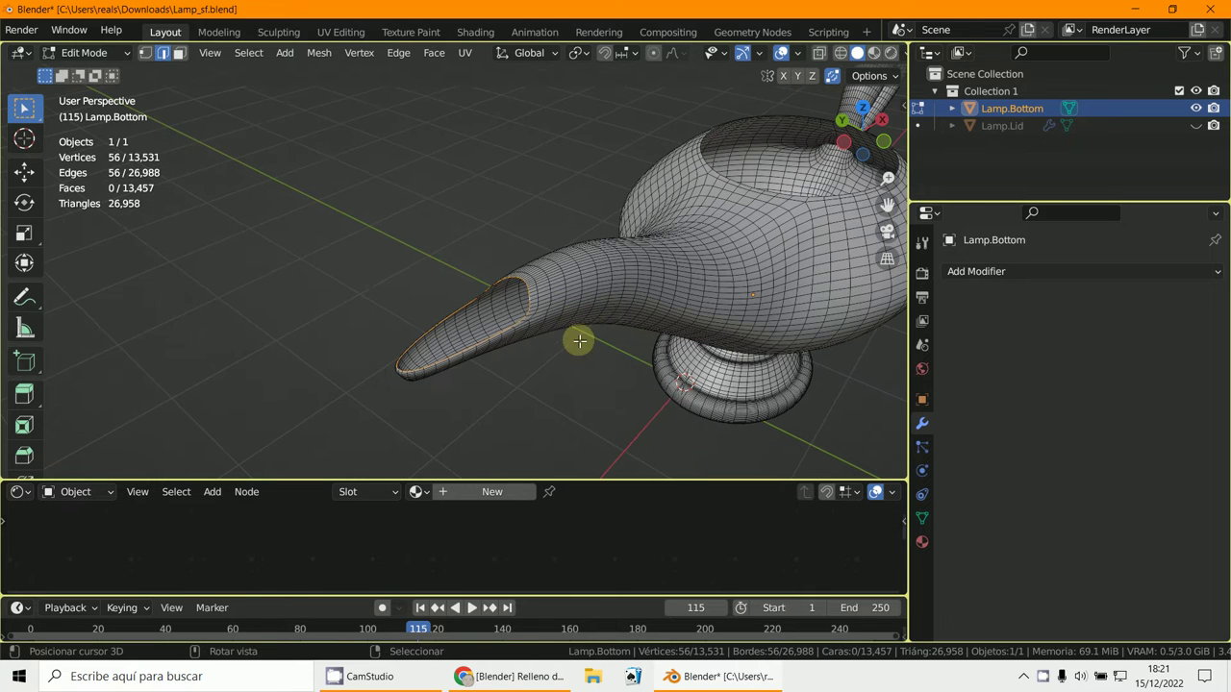
scroll(574, 356, "up", 5)
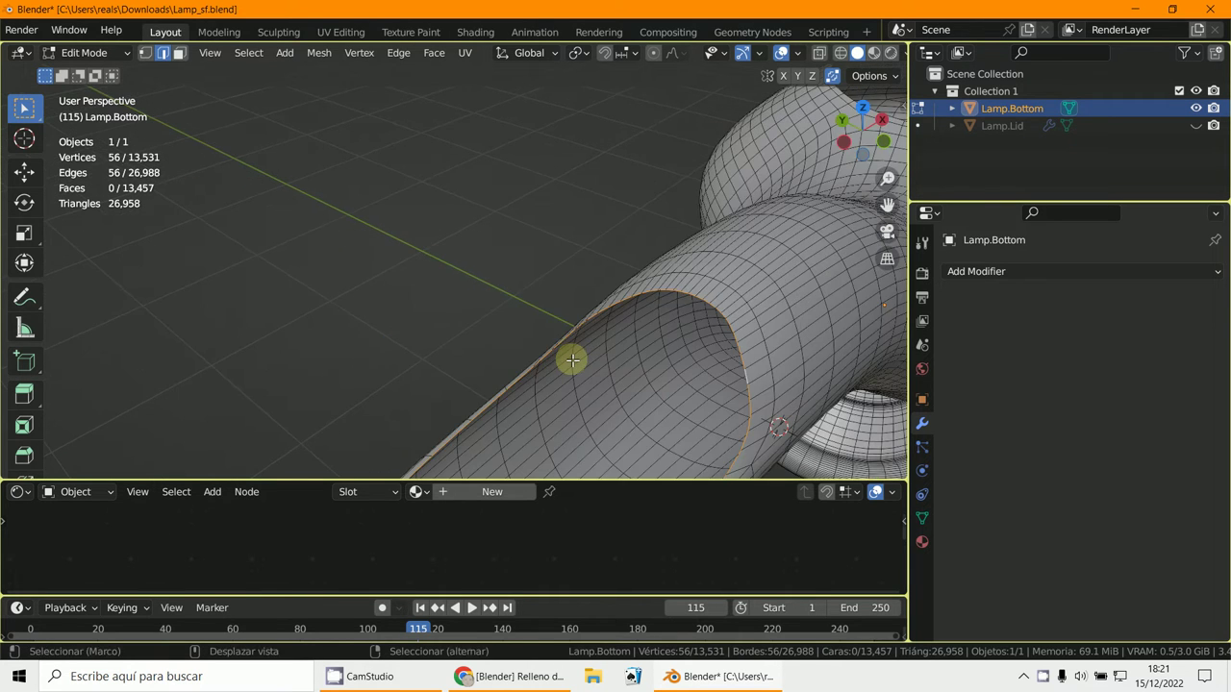
key("alt+f")
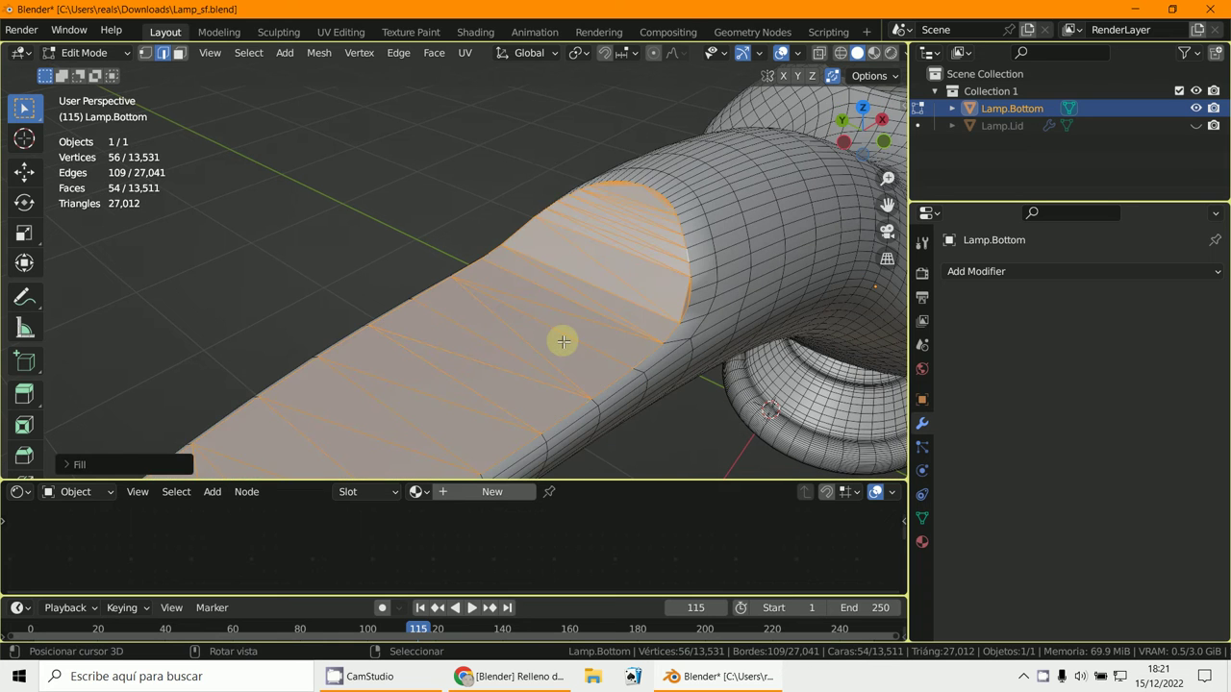
scroll(563, 341, "down", 5)
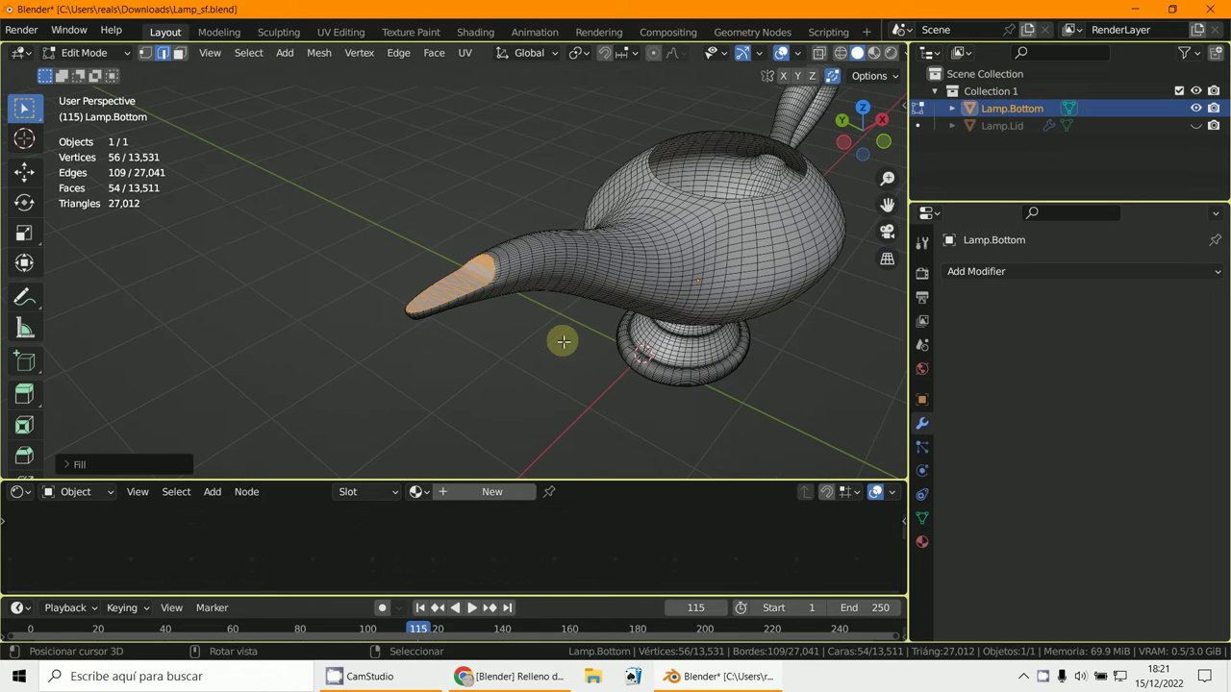
left_click(92, 56)
left_click(94, 69)
middle_click_drag(467, 296, 494, 289)
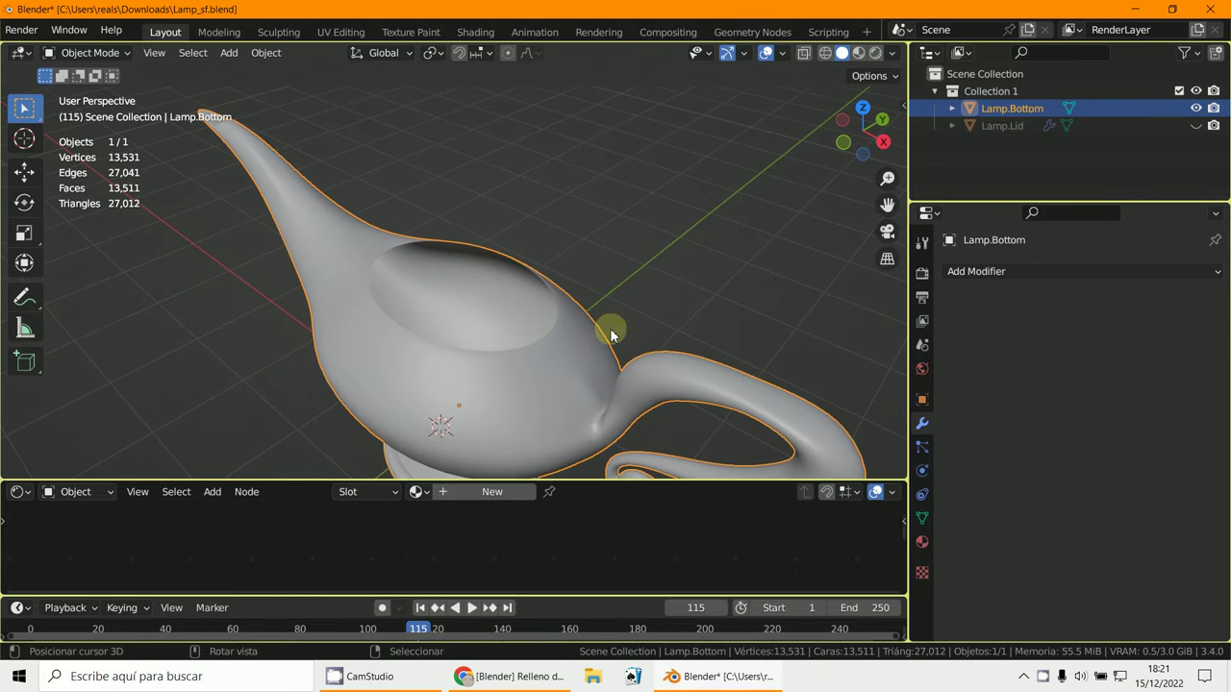
Step: In Edit Mode, select the edge loop around the lamp's top opening and extrude it downward along Z into the body
left_click(84, 53)
left_click(92, 88)
scroll(404, 244, "up", 8)
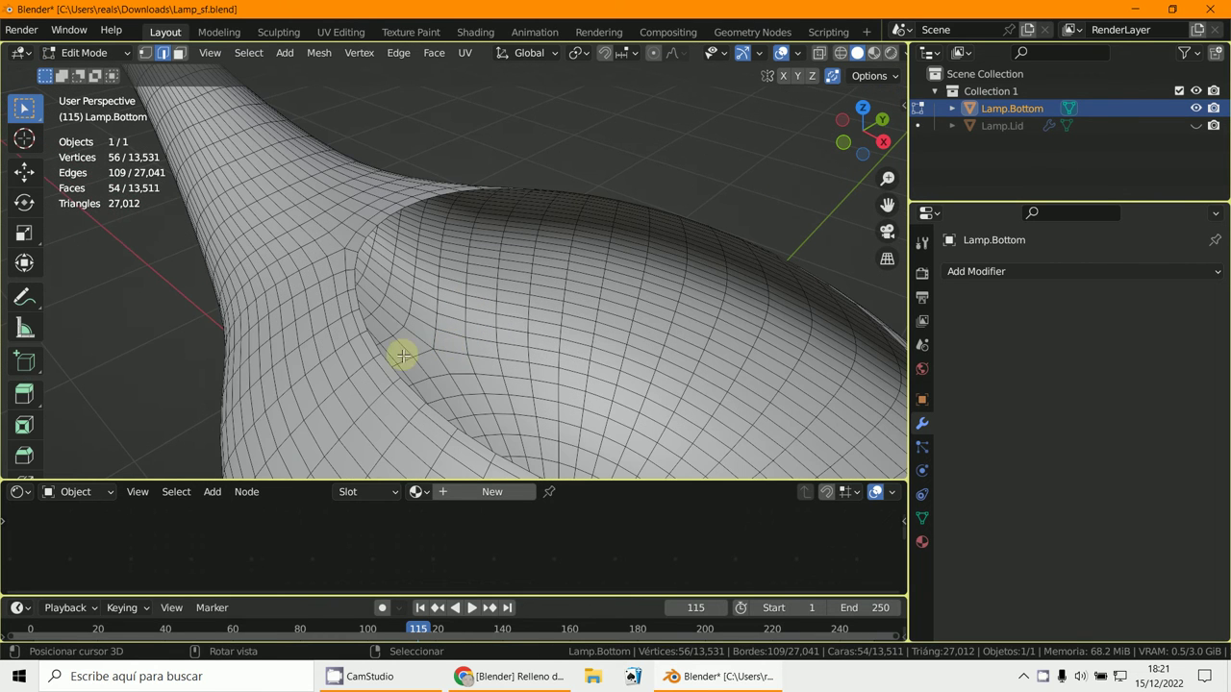
left_click(403, 357, "alt")
scroll(403, 357, "down", 5)
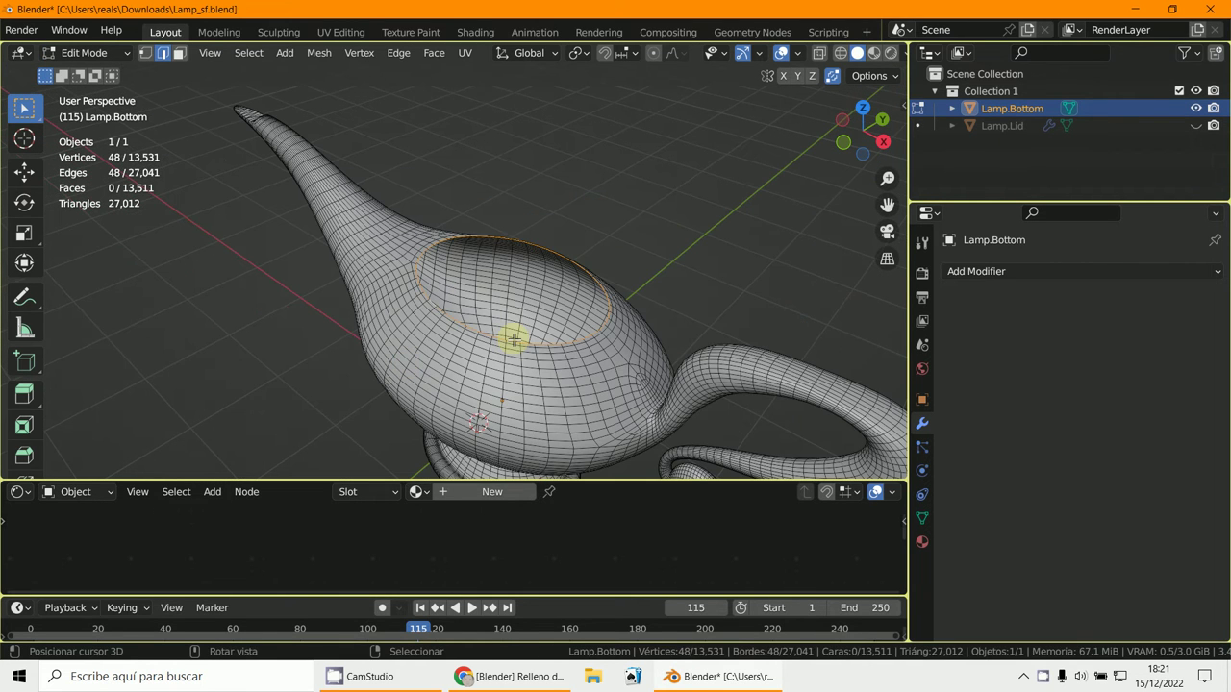
key("e")
key("z")
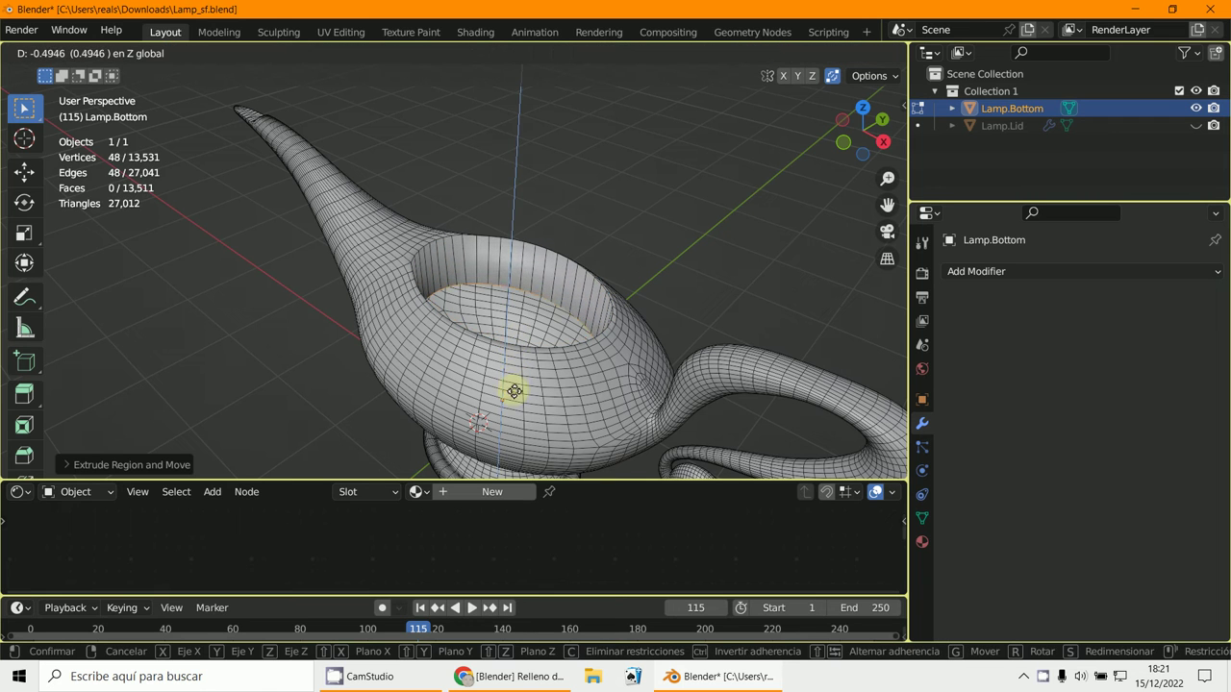
left_click(513, 414)
Step: Close the bottom of the extruded opening with a single face and return to Object Mode
key("f")
scroll(511, 404, "down", 4)
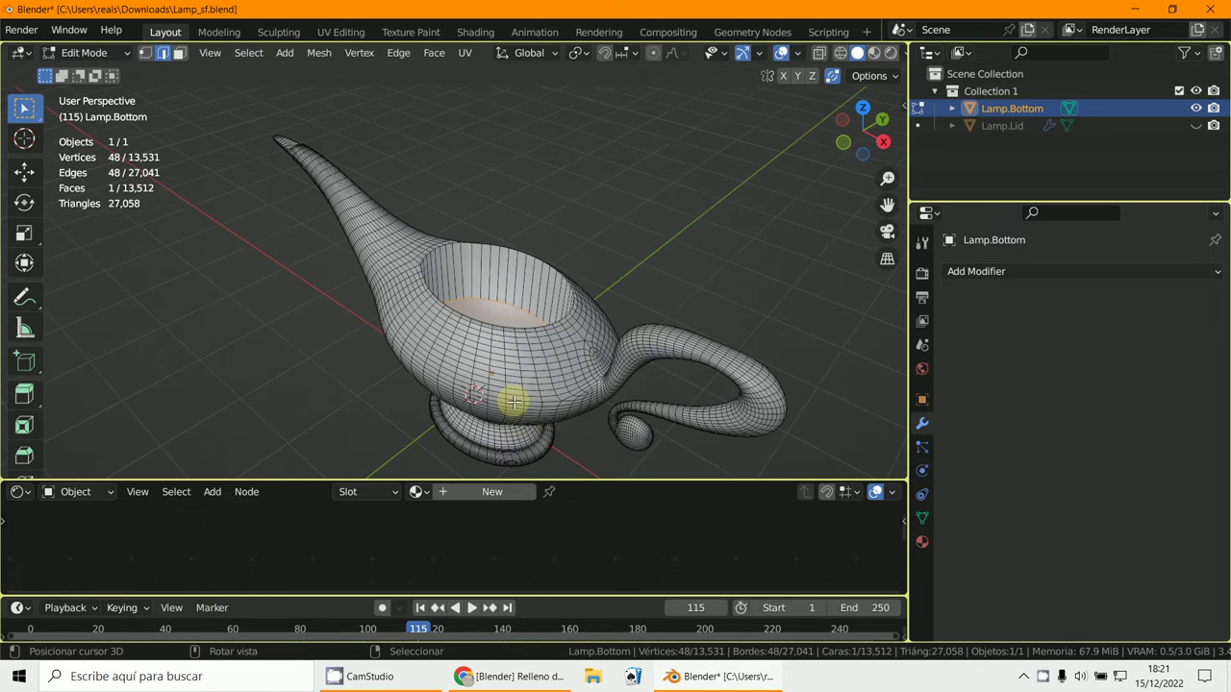
middle_click_drag(510, 404, 668, 366)
left_click(92, 53)
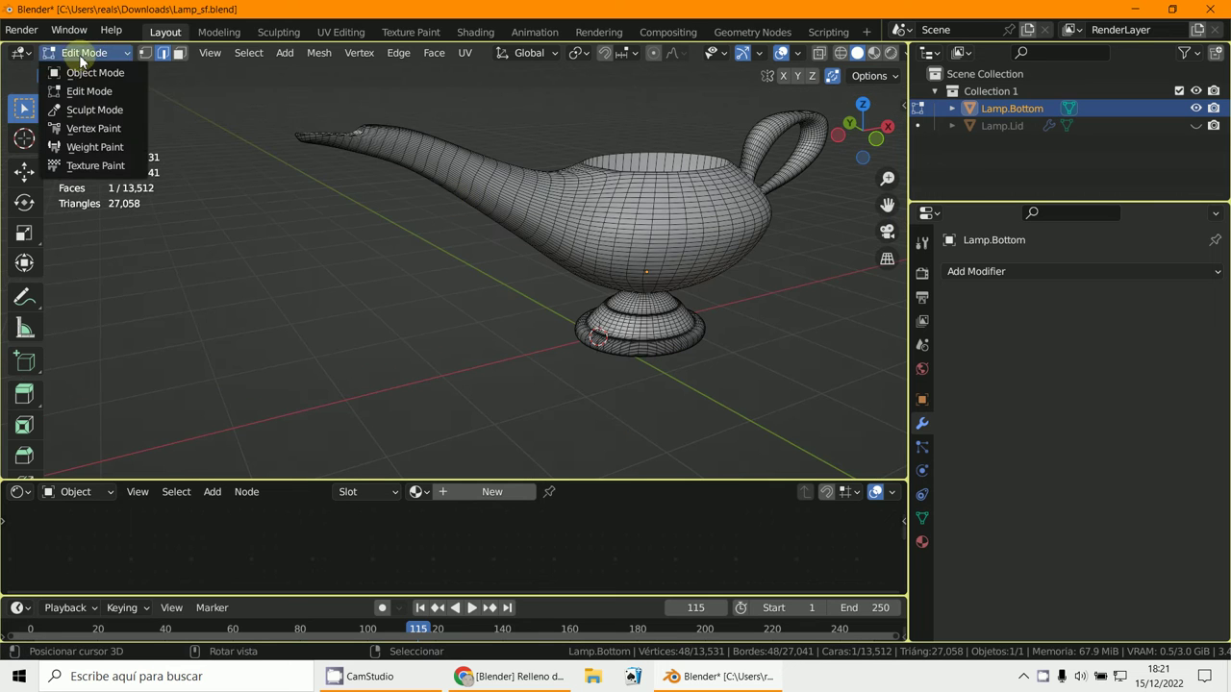
left_click(83, 53)
middle_click_drag(510, 317, 574, 292)
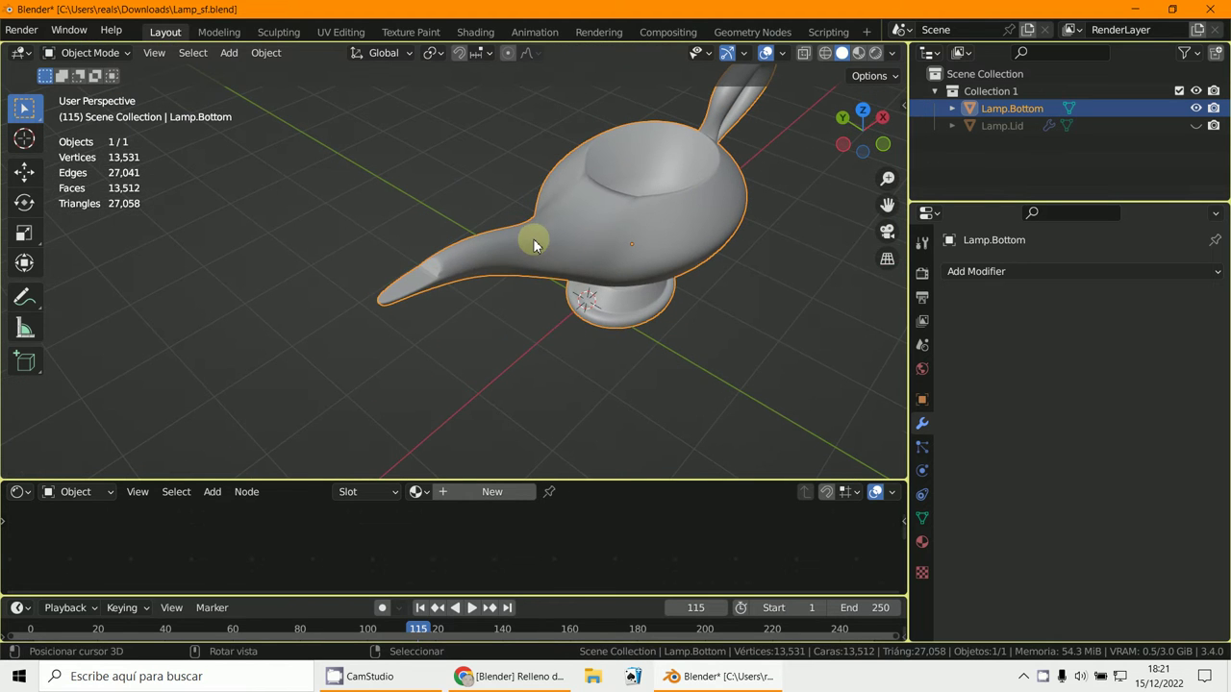
middle_click_drag(530, 256, 483, 272)
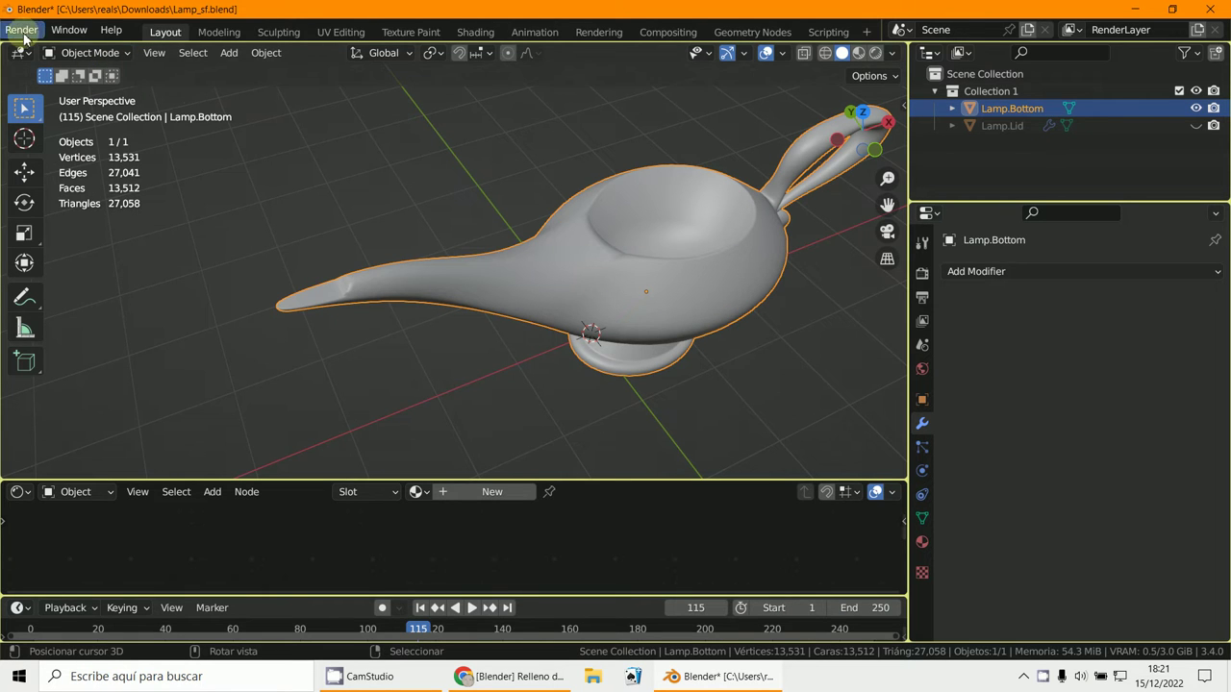
Step: Export the lamp body as an STL file named 222 in the Downloads folder
left_click(55, 31)
middle_click_drag(288, 317, 251, 257)
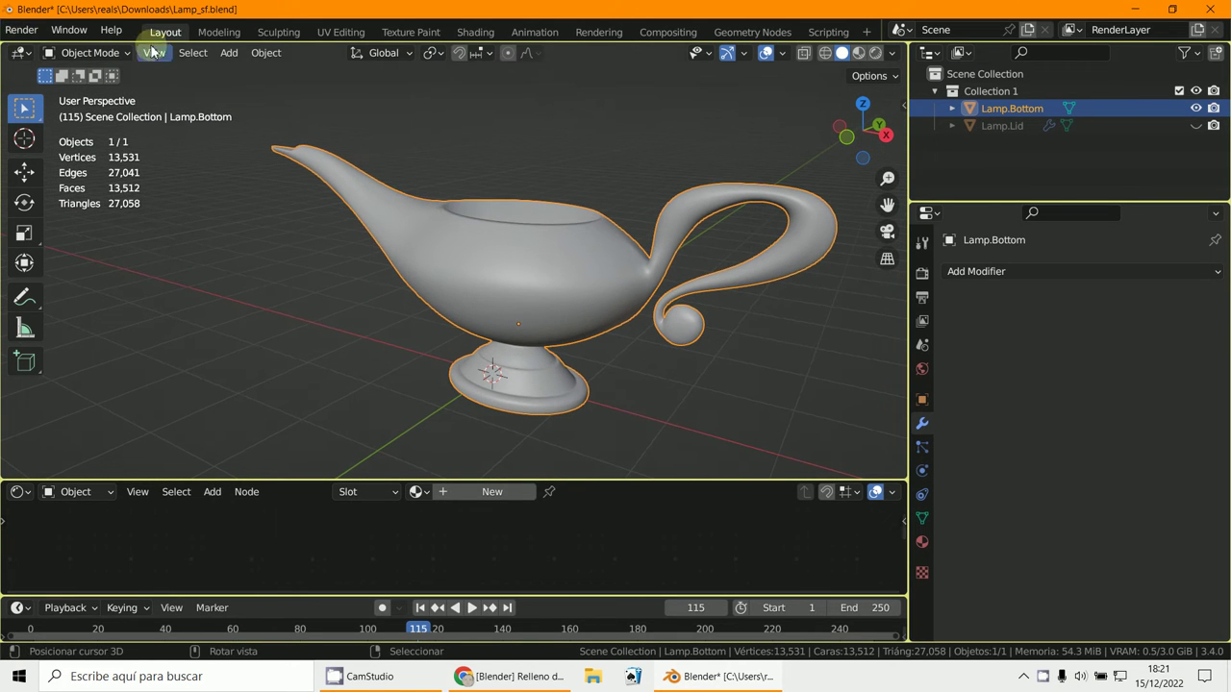
left_click(67, 30)
scroll(240, 31, "up", 3)
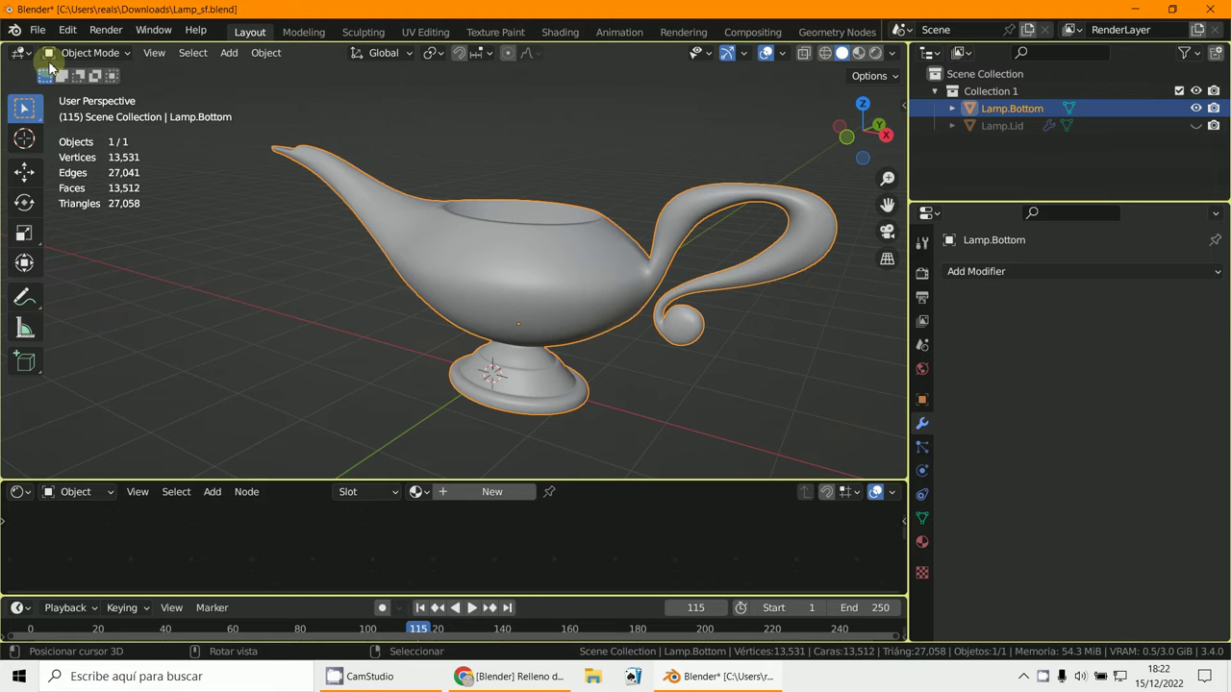
left_click(37, 30)
mouse_move(60, 280)
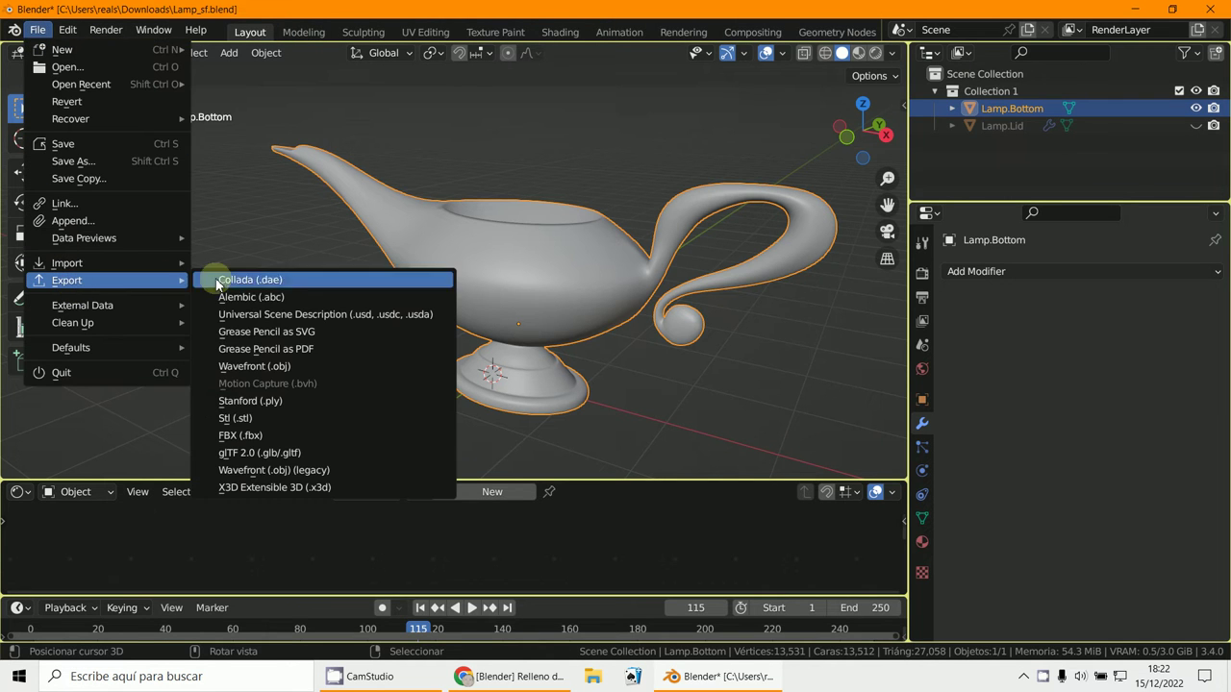
left_click(223, 418)
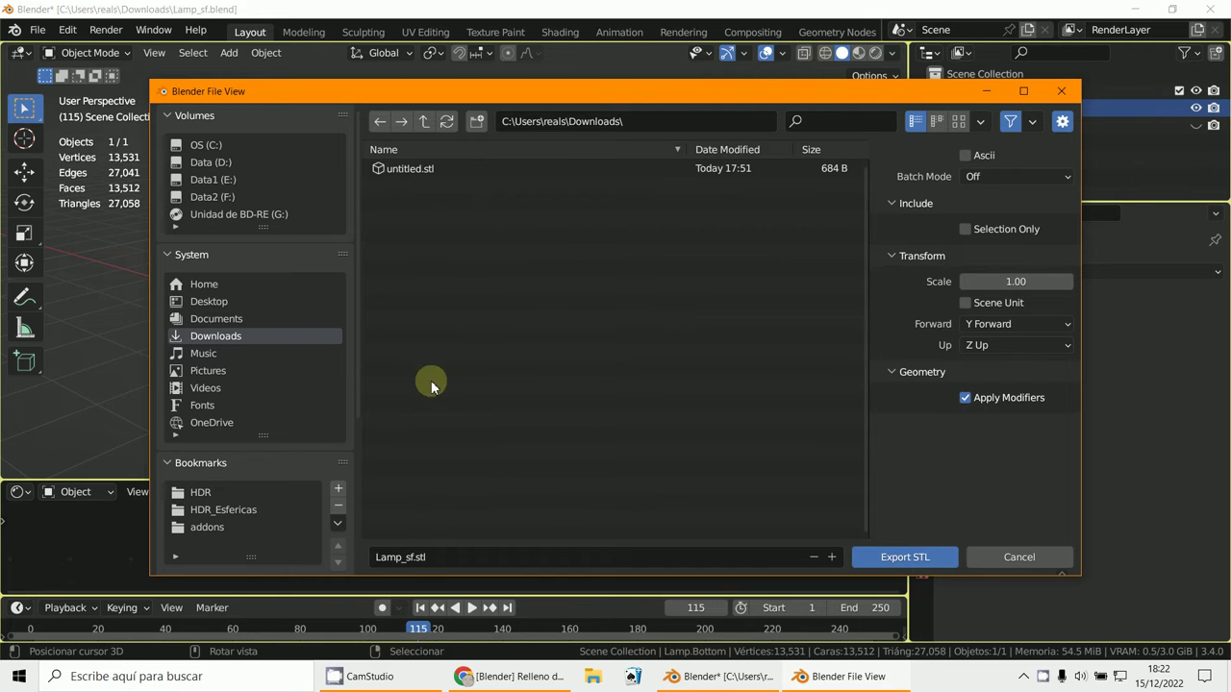
left_click(404, 560)
type("222")
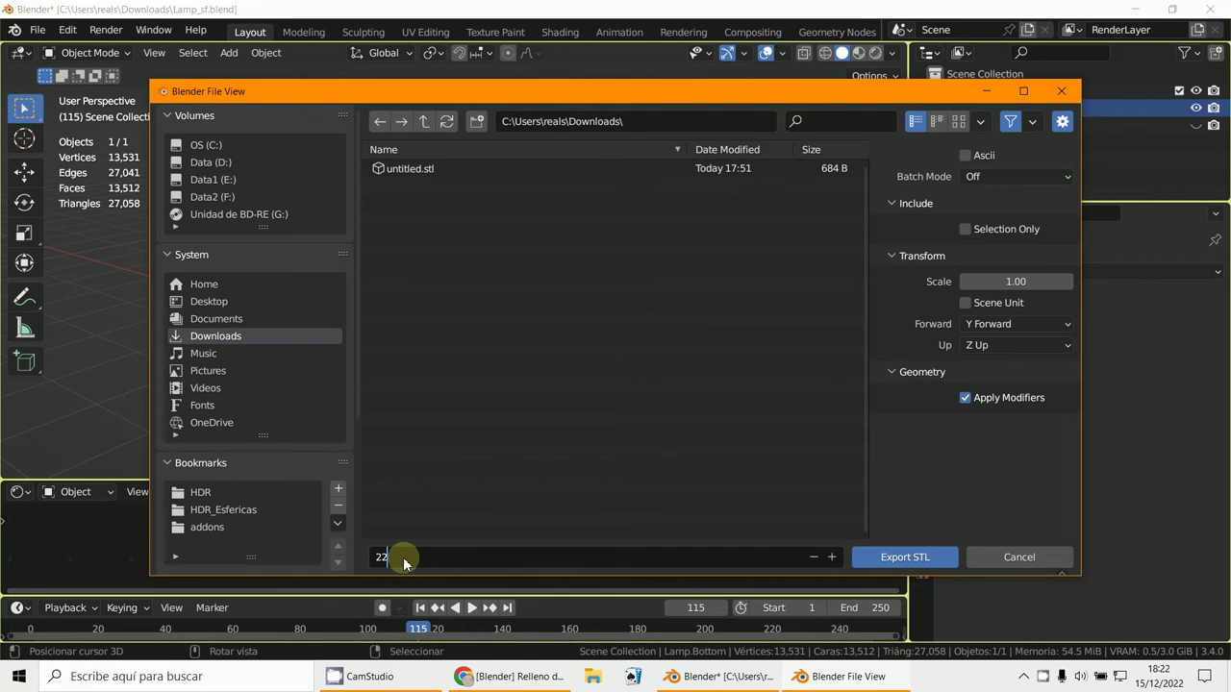
left_click(909, 557)
left_click(915, 554)
Step: Close Blender without saving the changes to the lamp file
left_click(1221, 16)
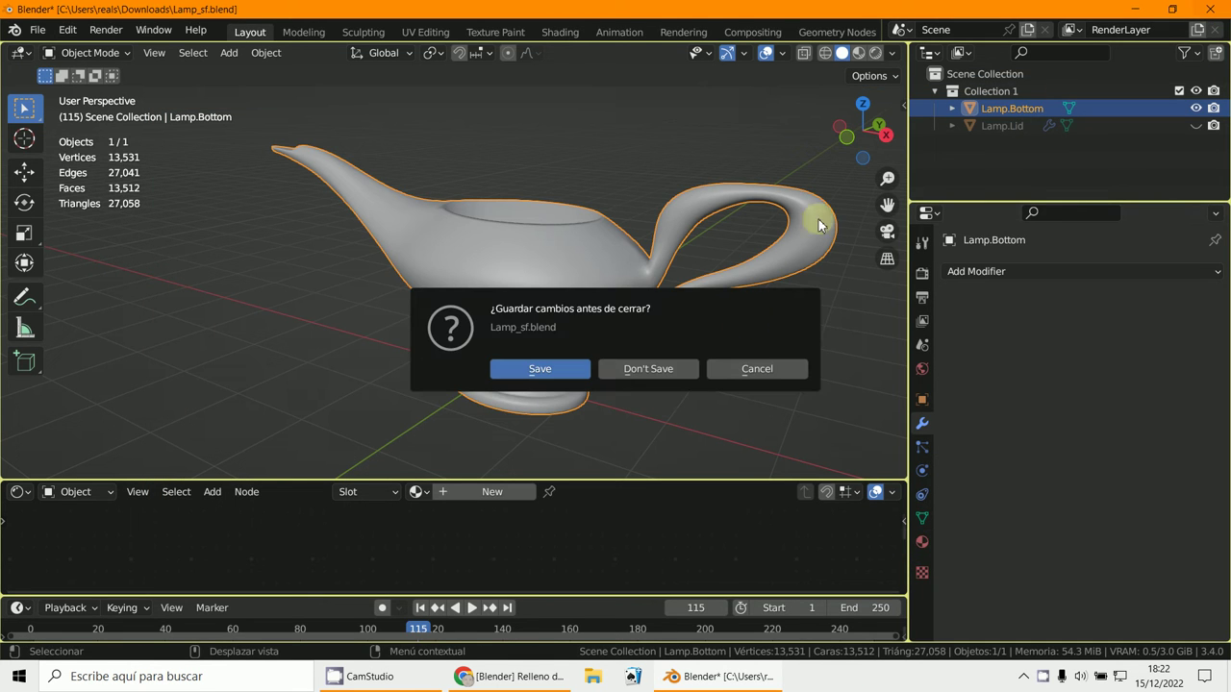
left_click(666, 380)
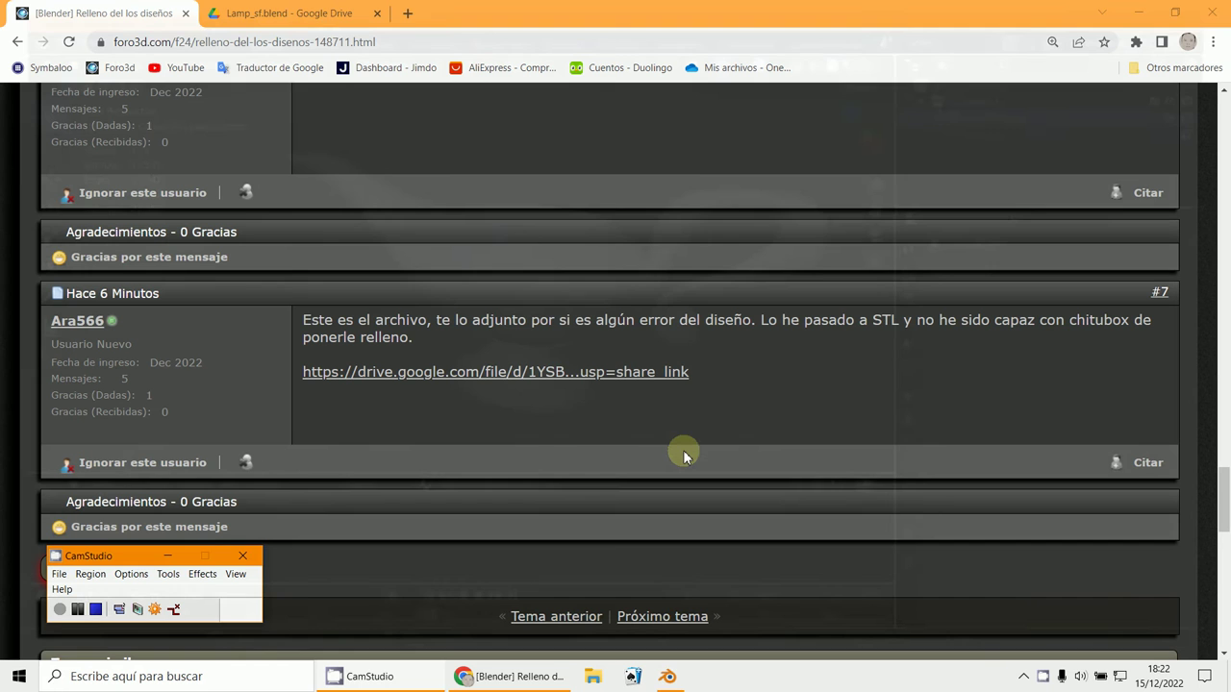
Step: Switch to CHITUBOX and load 222.stl from the Downloads folder
left_click(1138, 12)
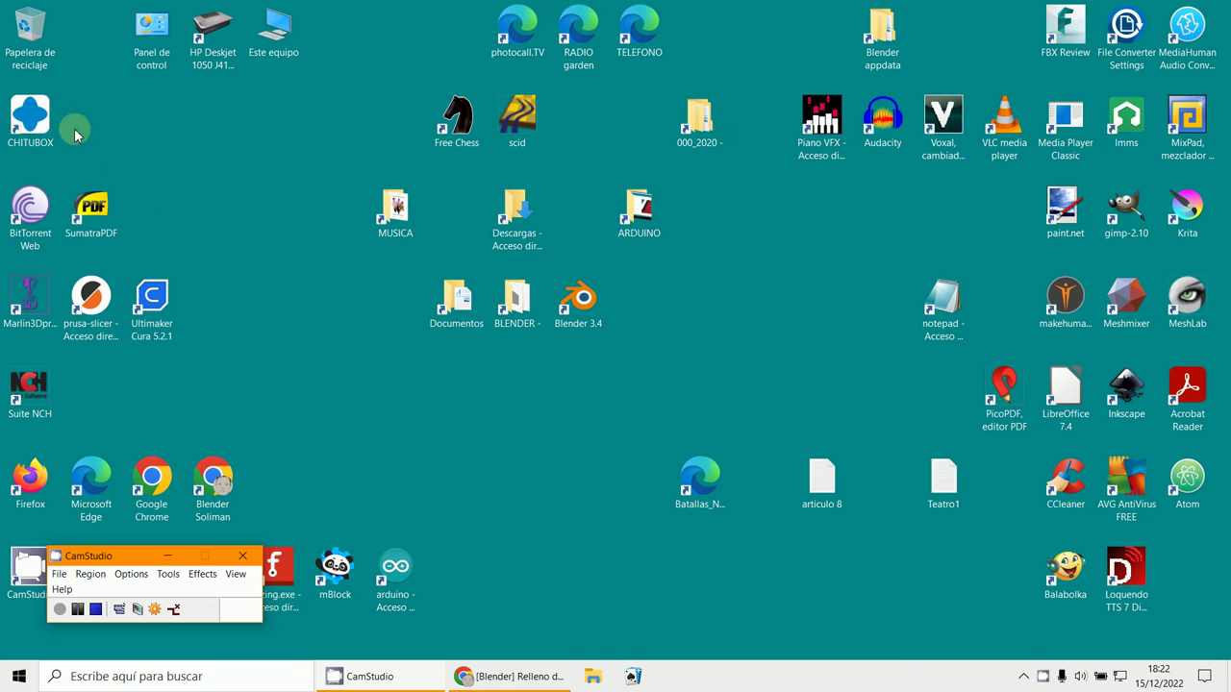
double_click(31, 120)
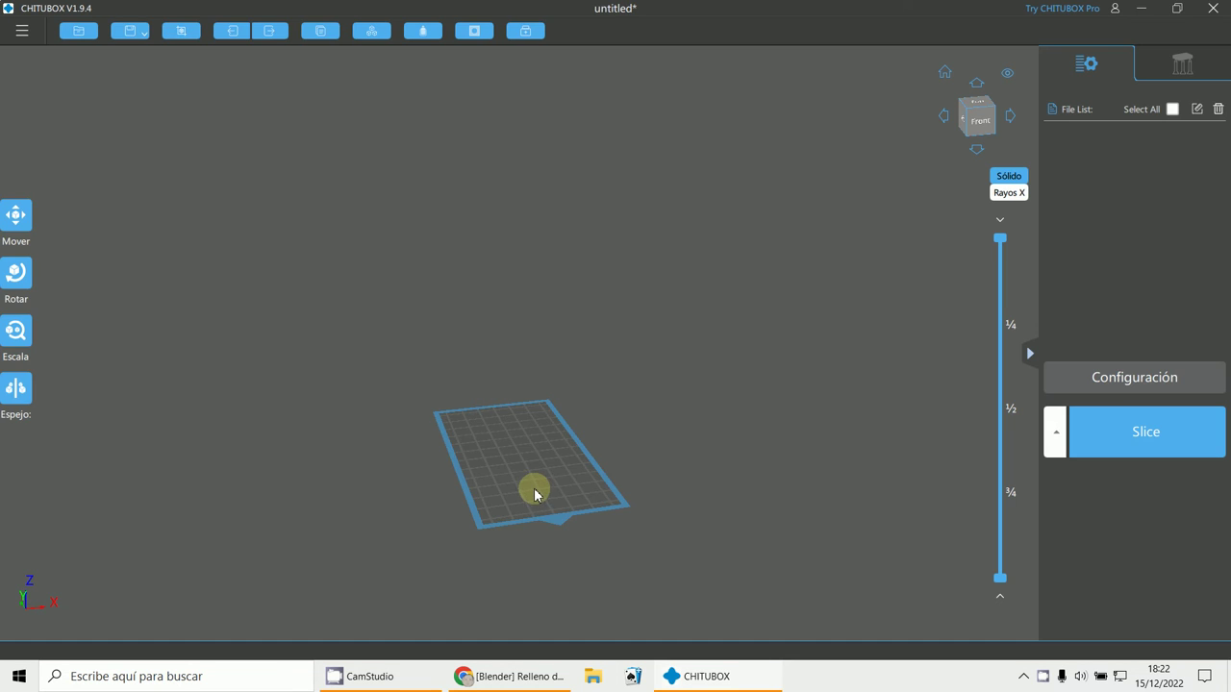
left_click(75, 31)
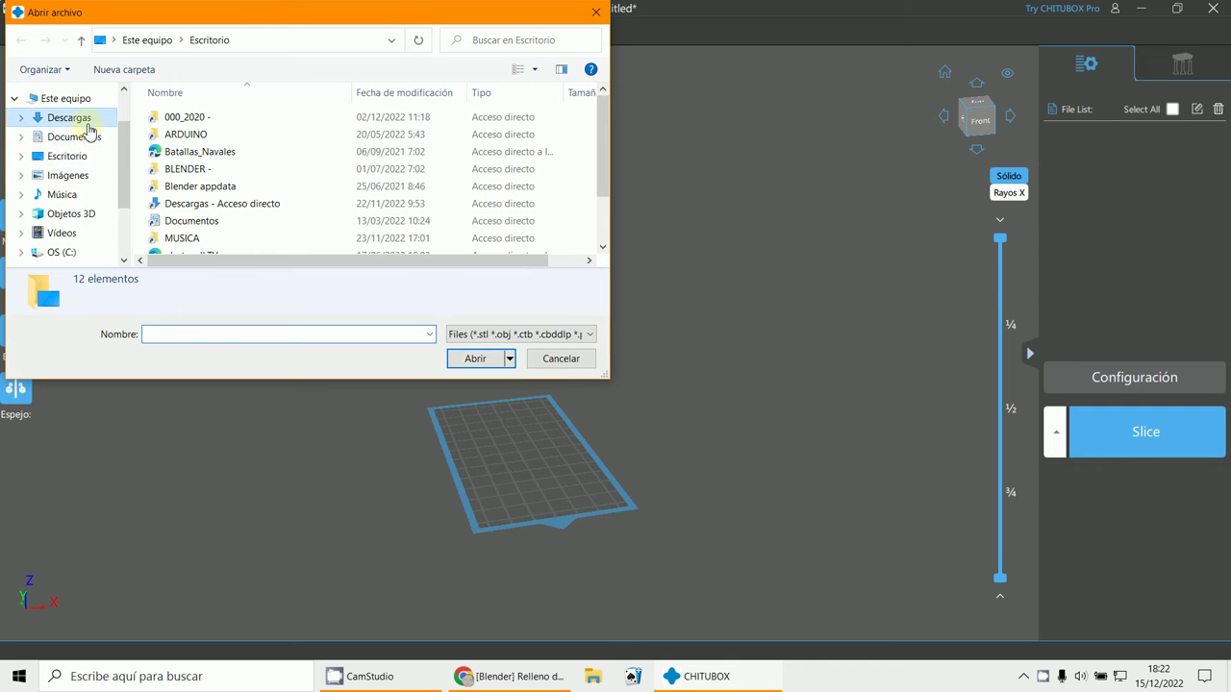
left_click(69, 117)
double_click(182, 130)
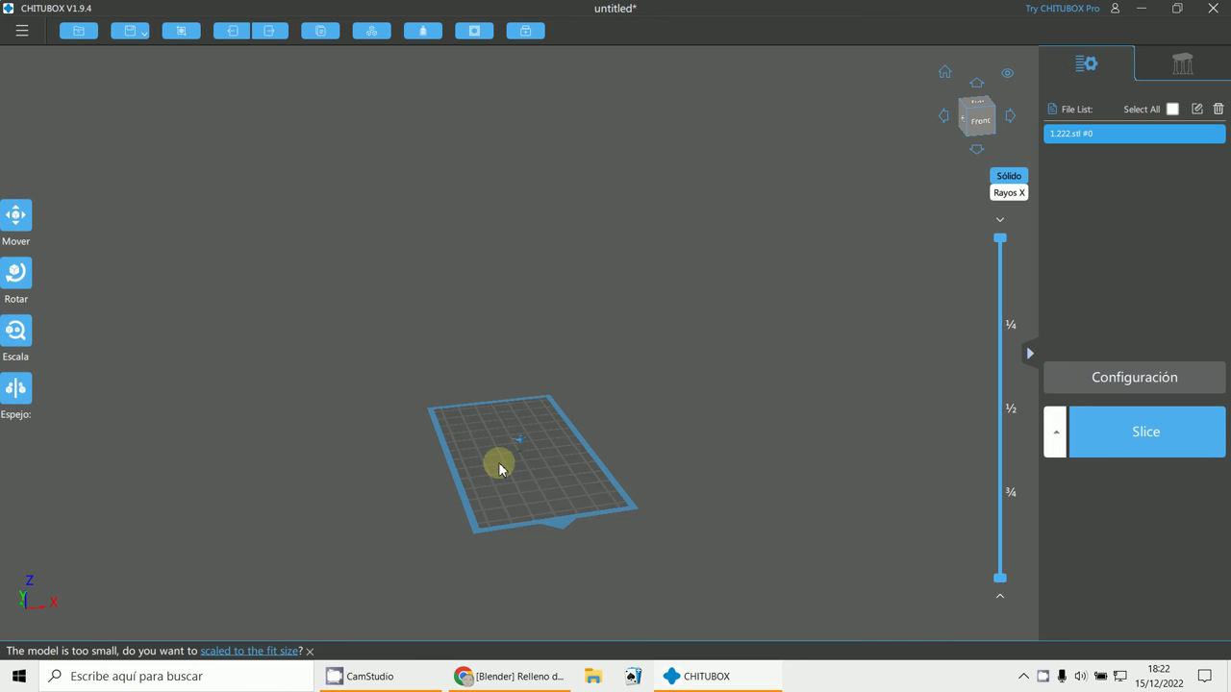
Step: Select the imported lamp on the build plate and scale it uniformly to 980%
left_click(523, 443)
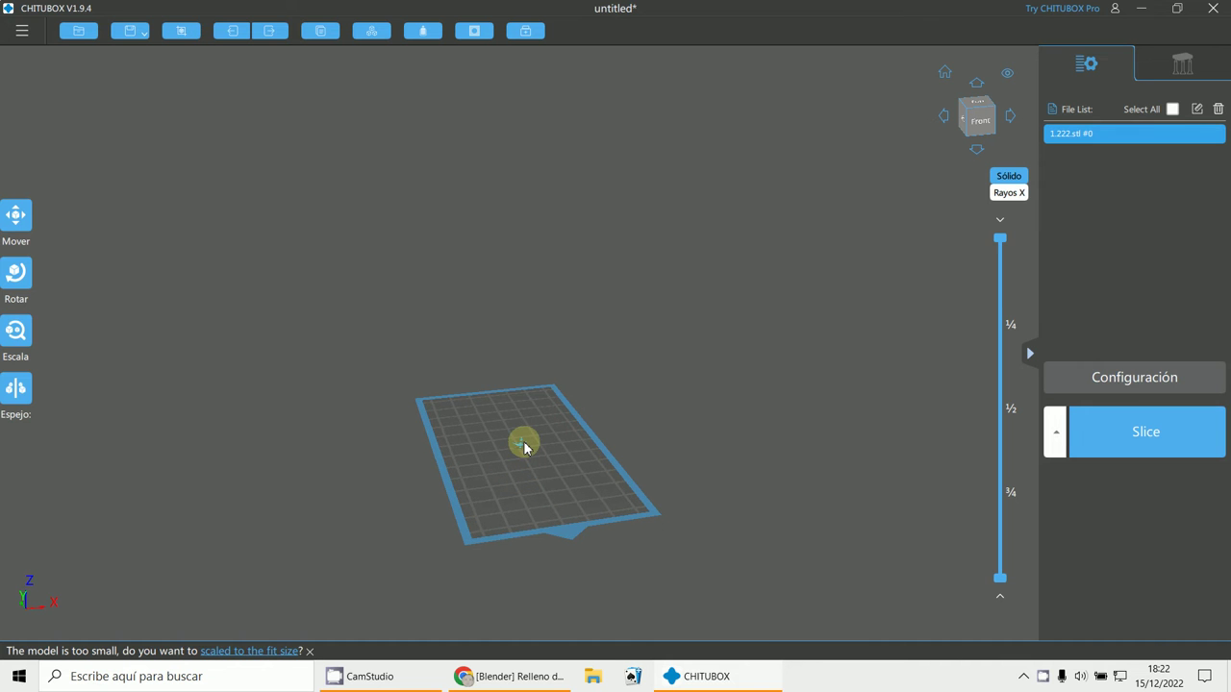
scroll(535, 495, "up", 5)
scroll(541, 498, "up", 2)
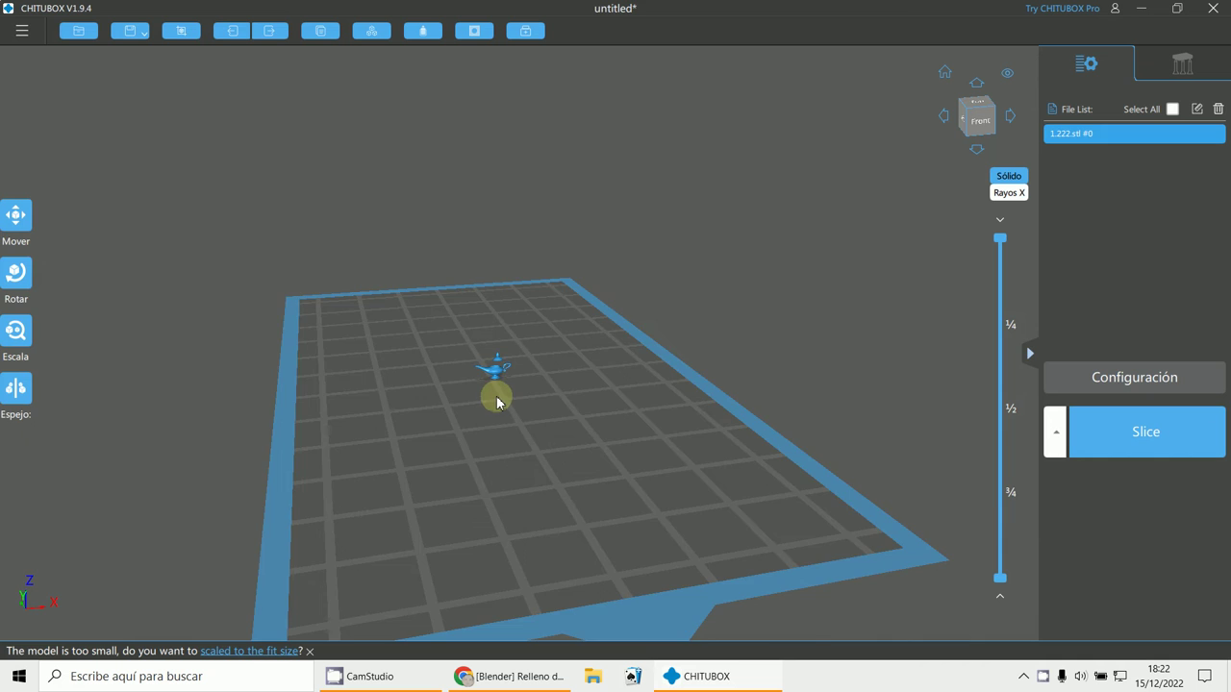
scroll(496, 396, "up", 5)
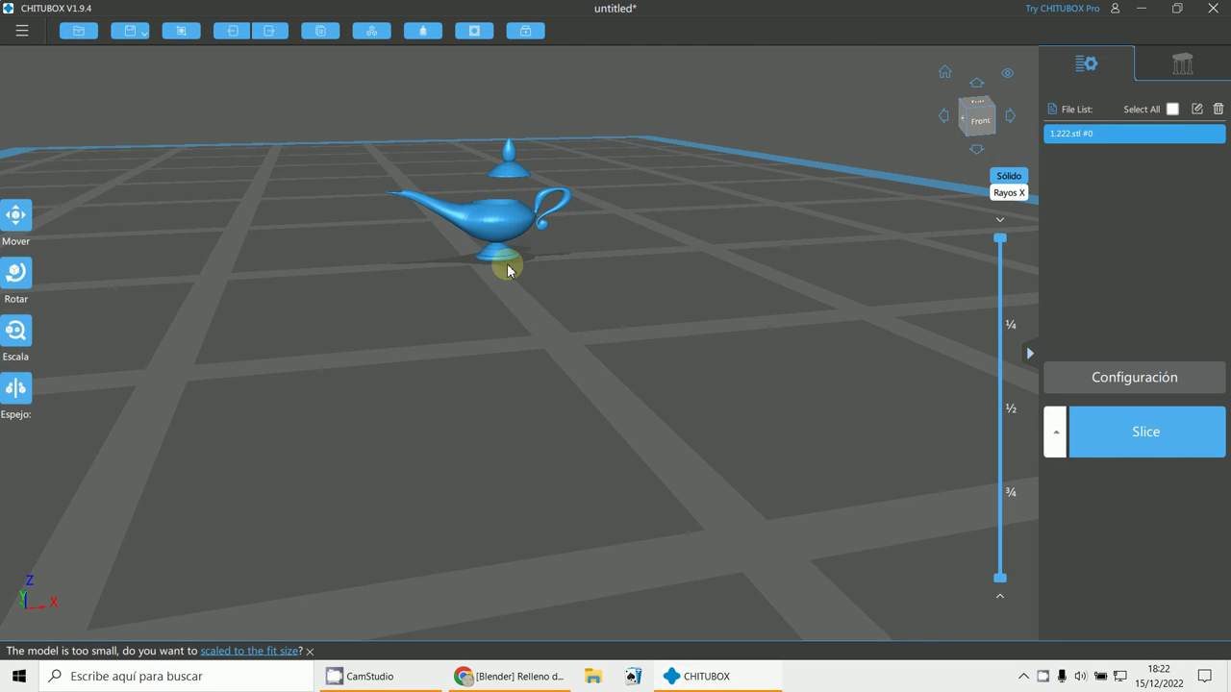
left_click(15, 331)
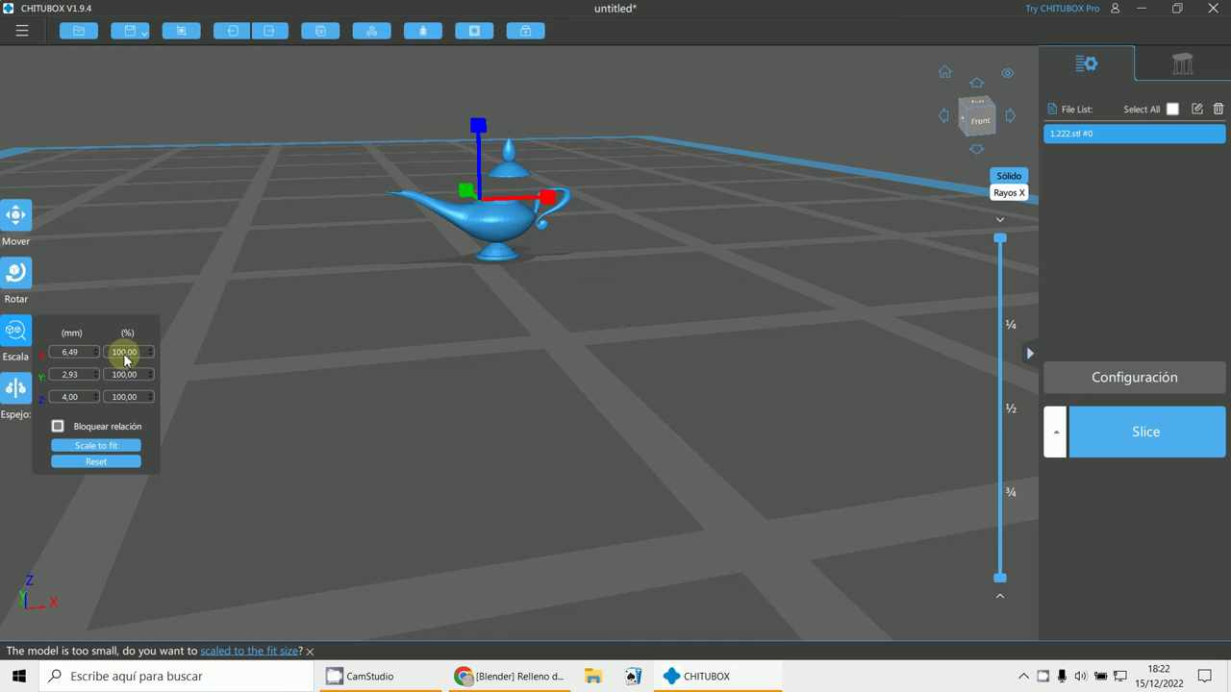
type("1000")
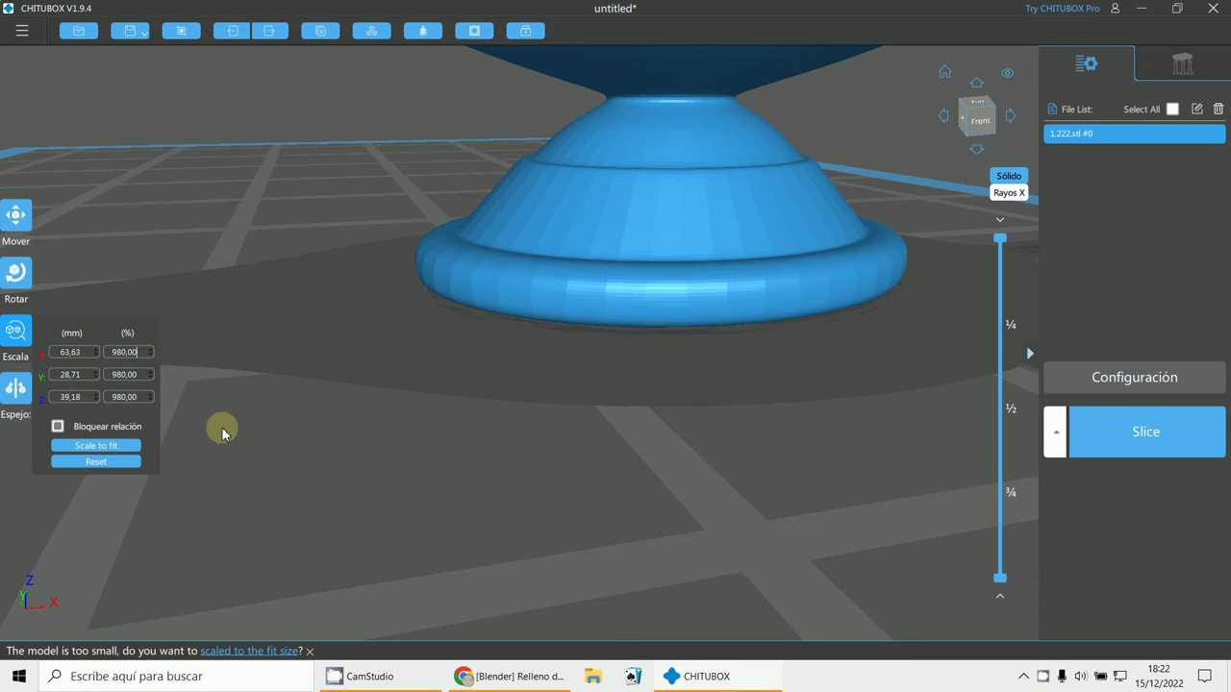
scroll(279, 443, "down", 5)
left_click(303, 466)
left_click_drag(346, 539, 401, 508)
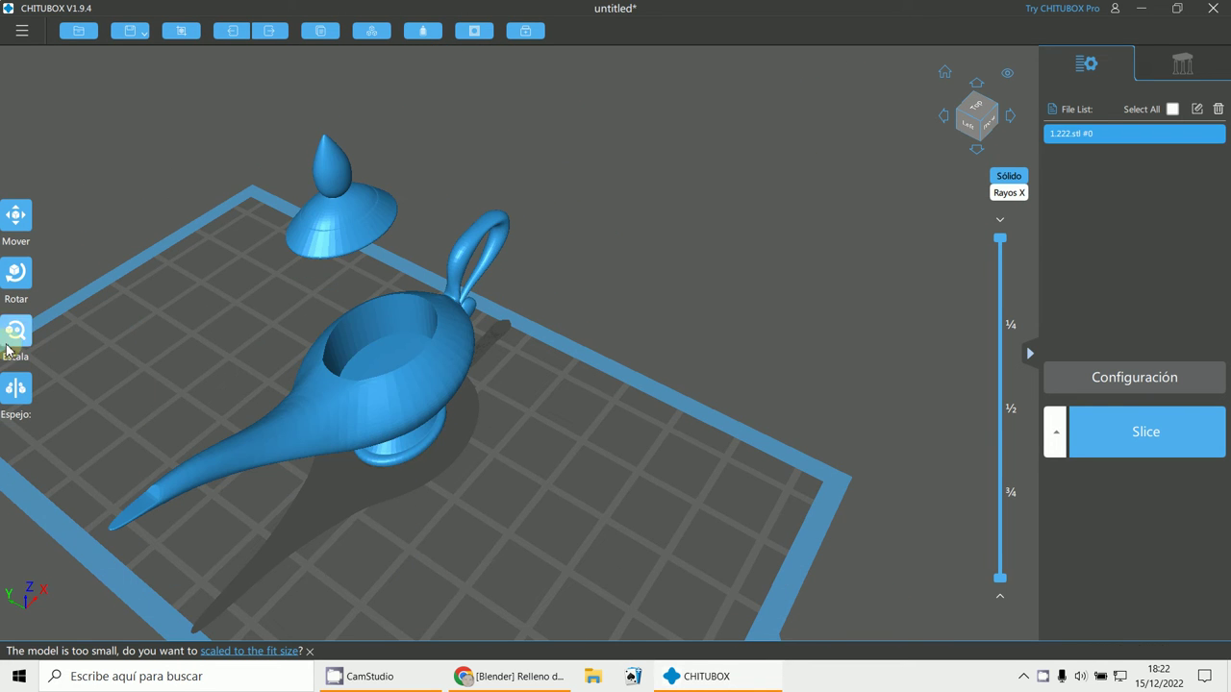
Step: Rotate the lamp 85° about the Z axis on the build plate
left_click(15, 273)
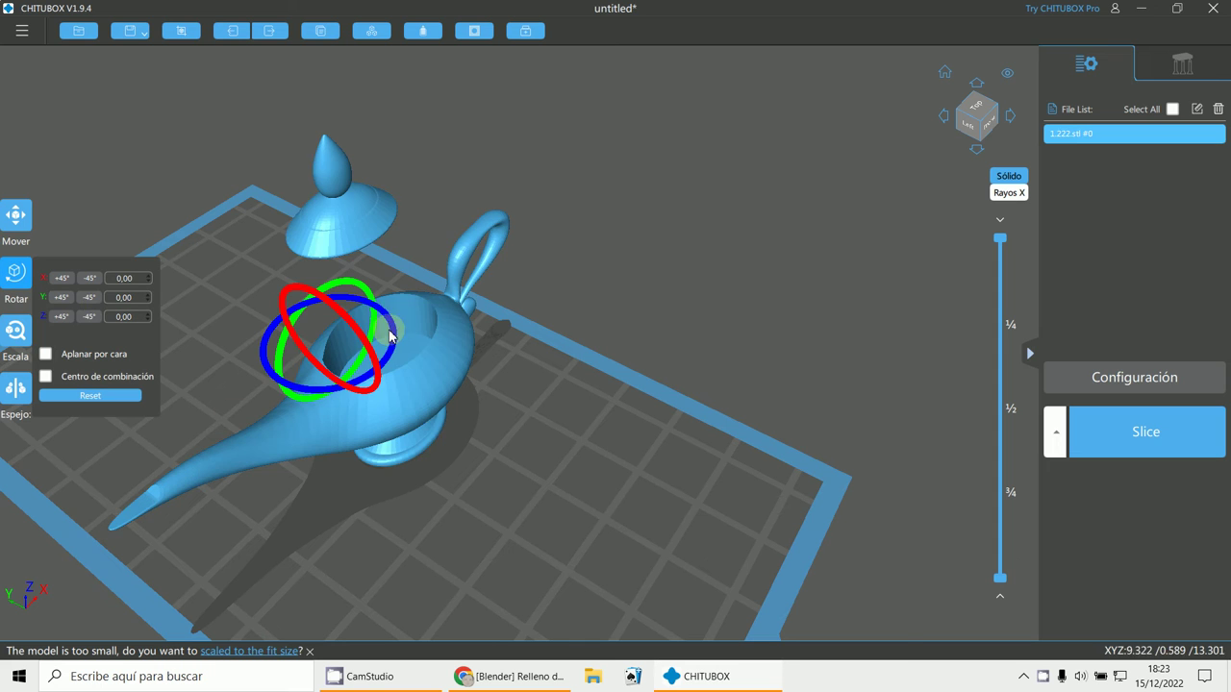
mouse_move(402, 329)
left_mouse_down()
mouse_move(354, 294)
mouse_move(404, 349)
mouse_move(392, 336)
left_mouse_up()
key("ctrl+z")
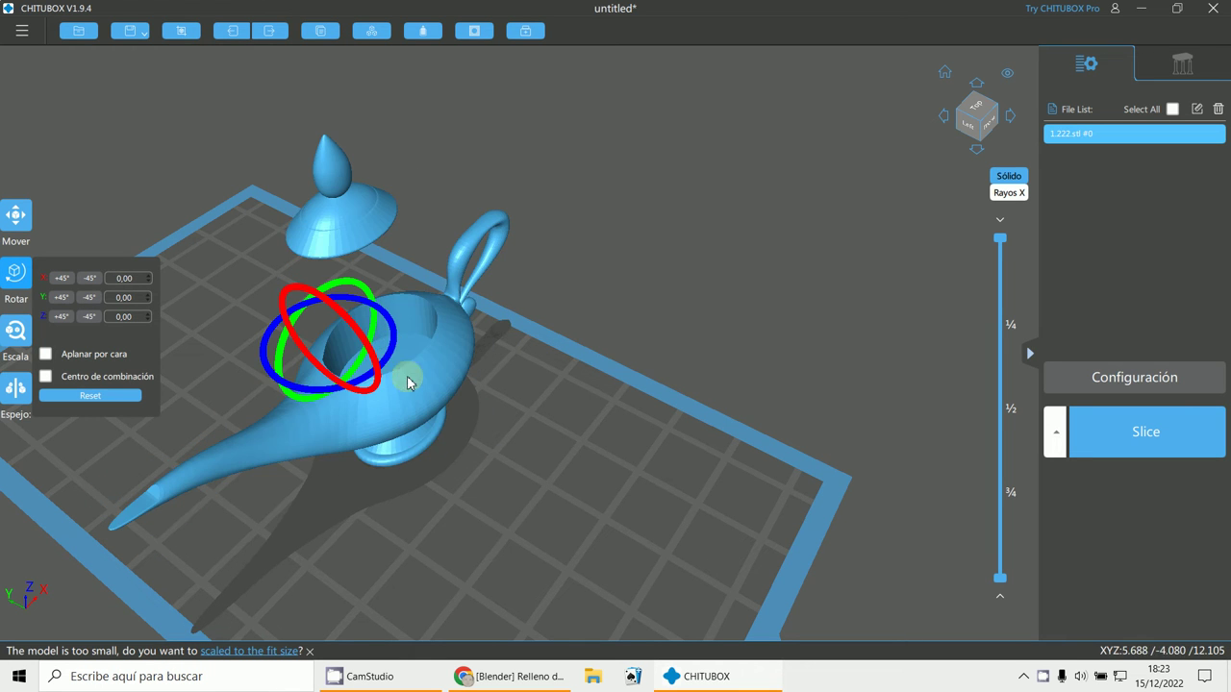
left_click_drag(309, 389, 357, 391)
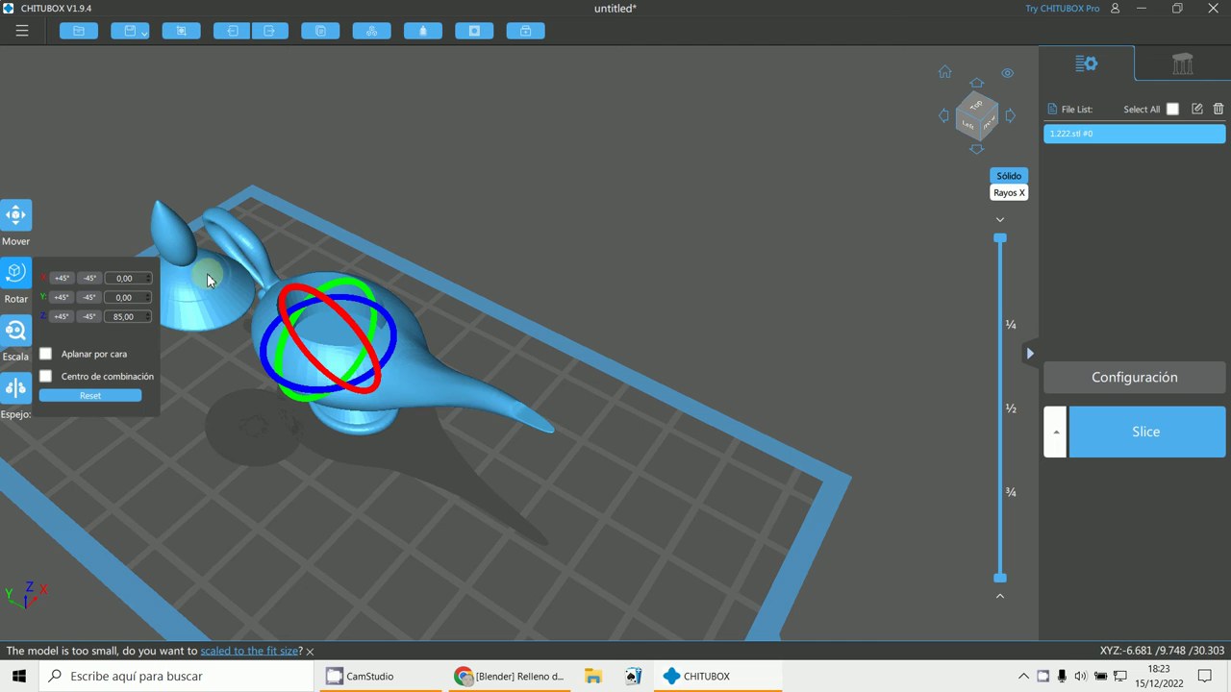
scroll(404, 412, "up", 5)
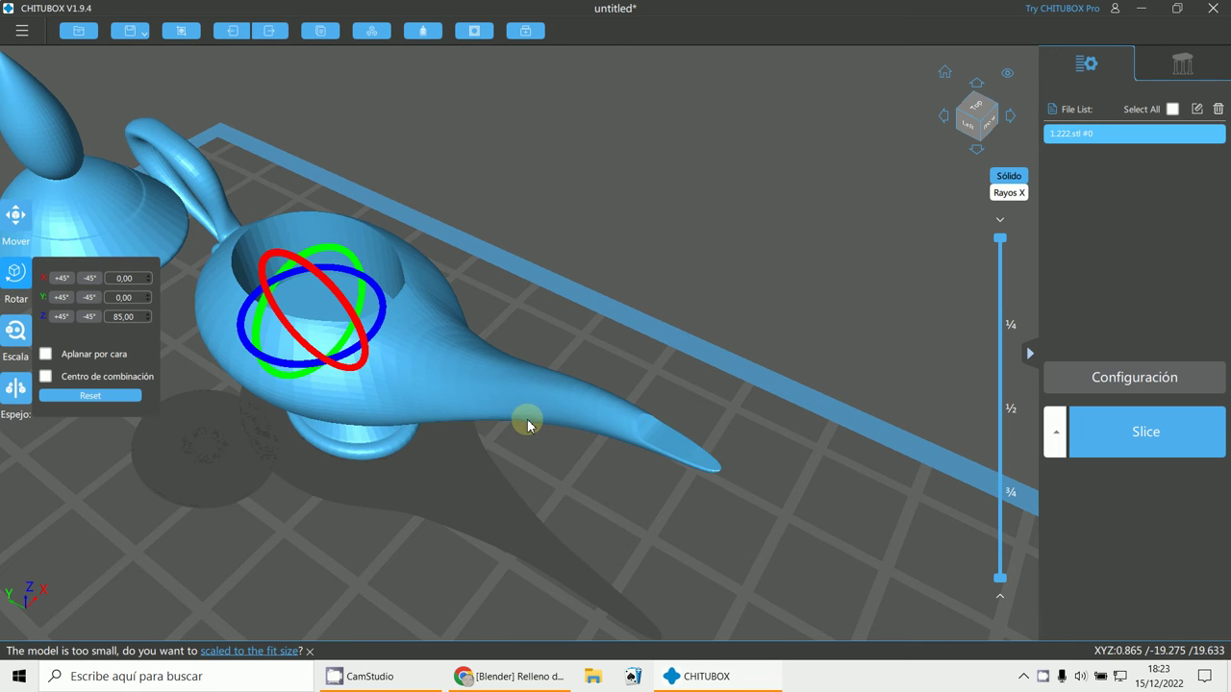
left_click(670, 460)
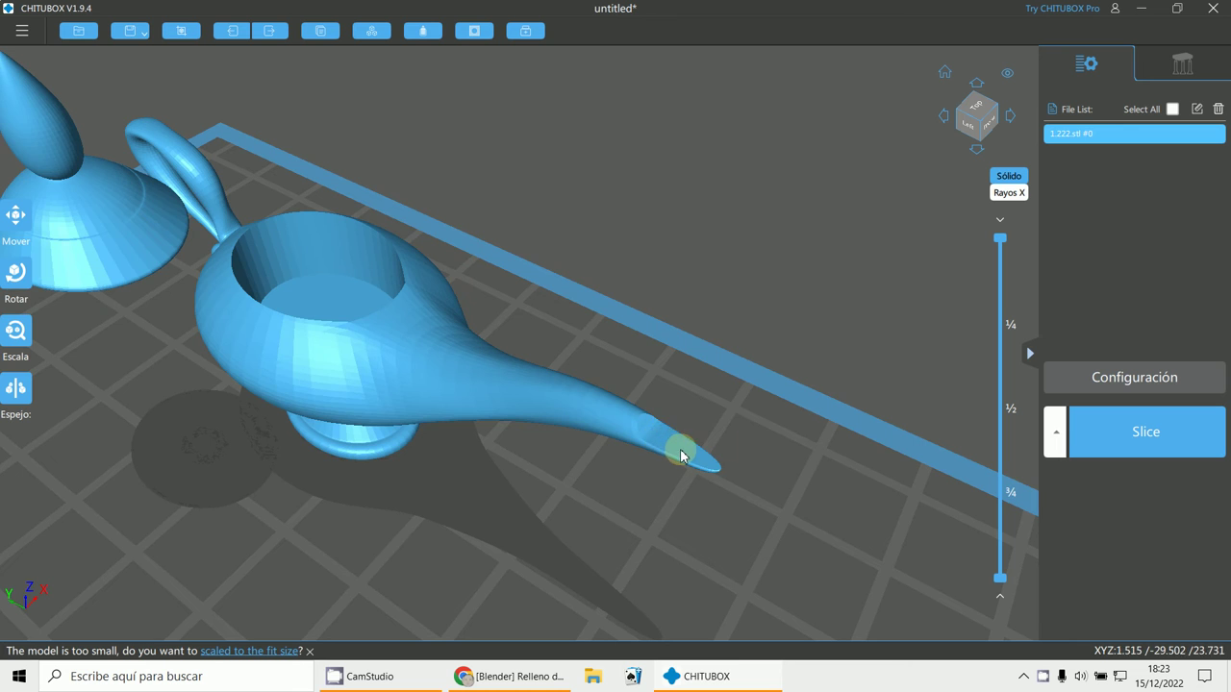
scroll(680, 456, "down", 3)
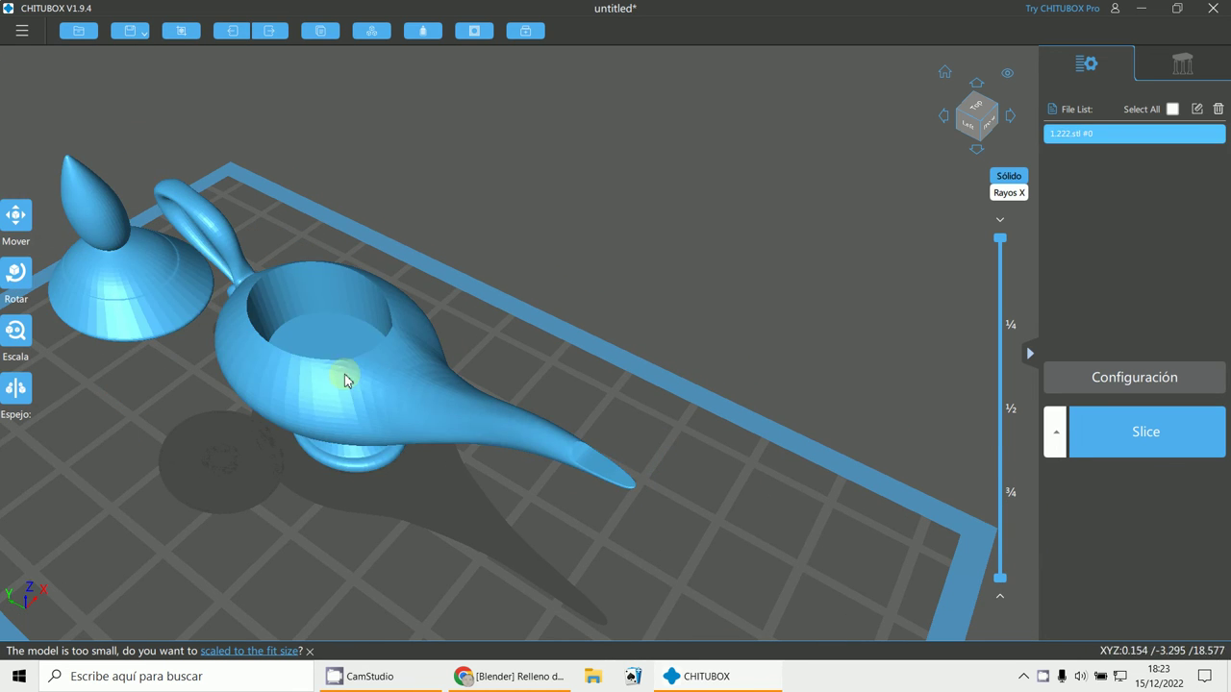
Step: Hollow the lamp's interior with 5 mm walls, 50% precision and no infill structure, and inspect its cross-section at about 15.9 mm height
left_click(420, 33)
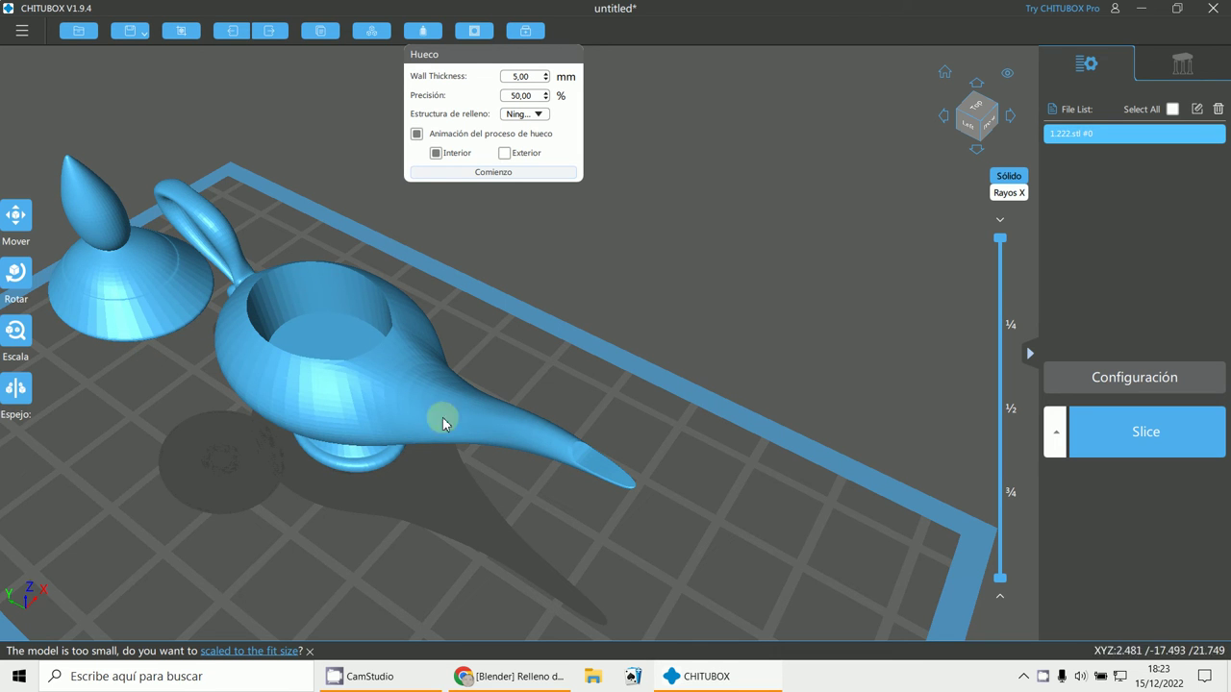
left_click(563, 298)
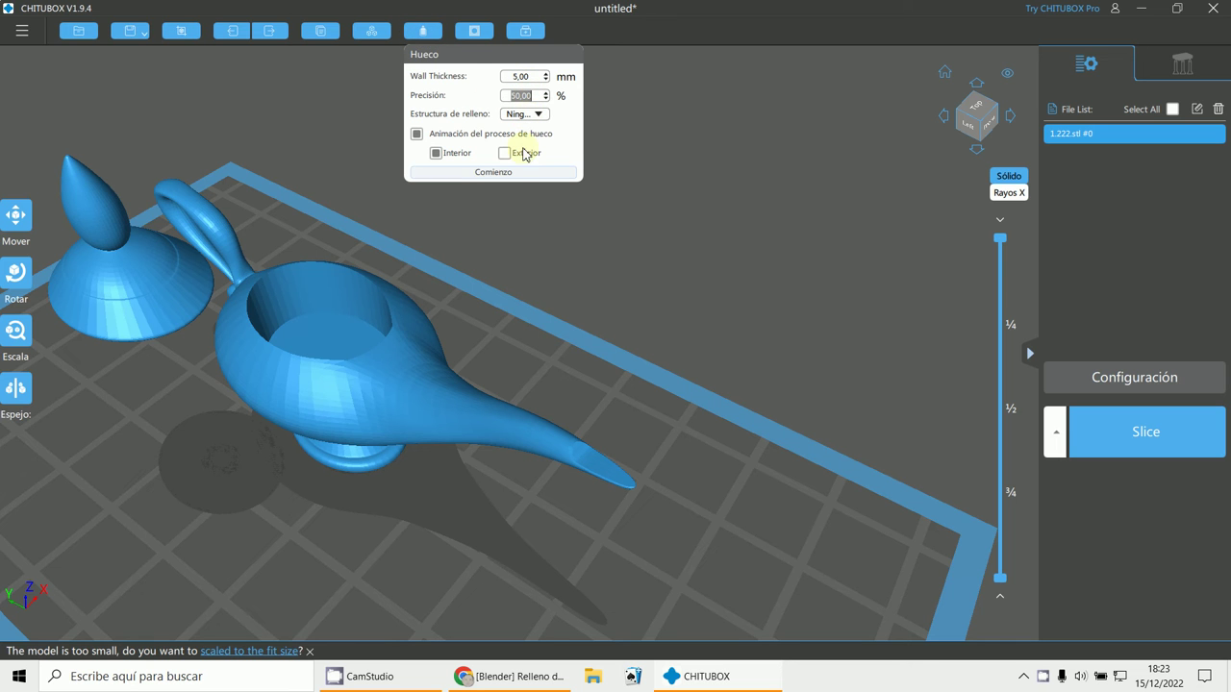
left_click(496, 177)
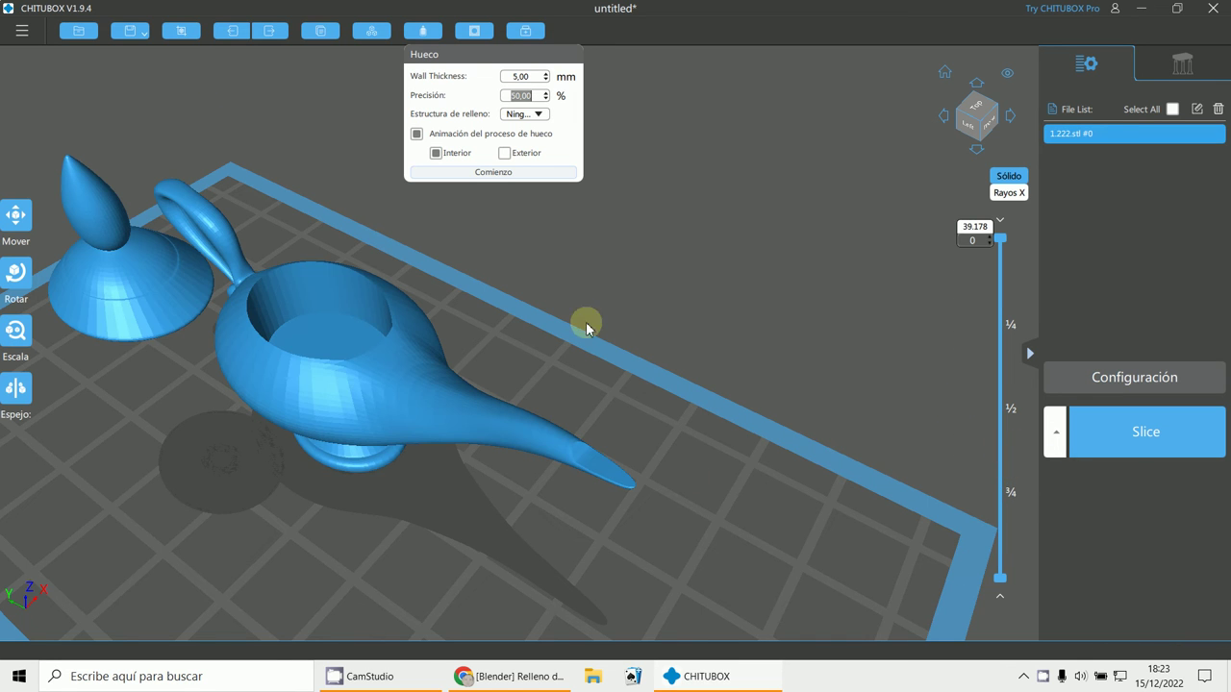
left_click_drag(1001, 241, 1005, 447)
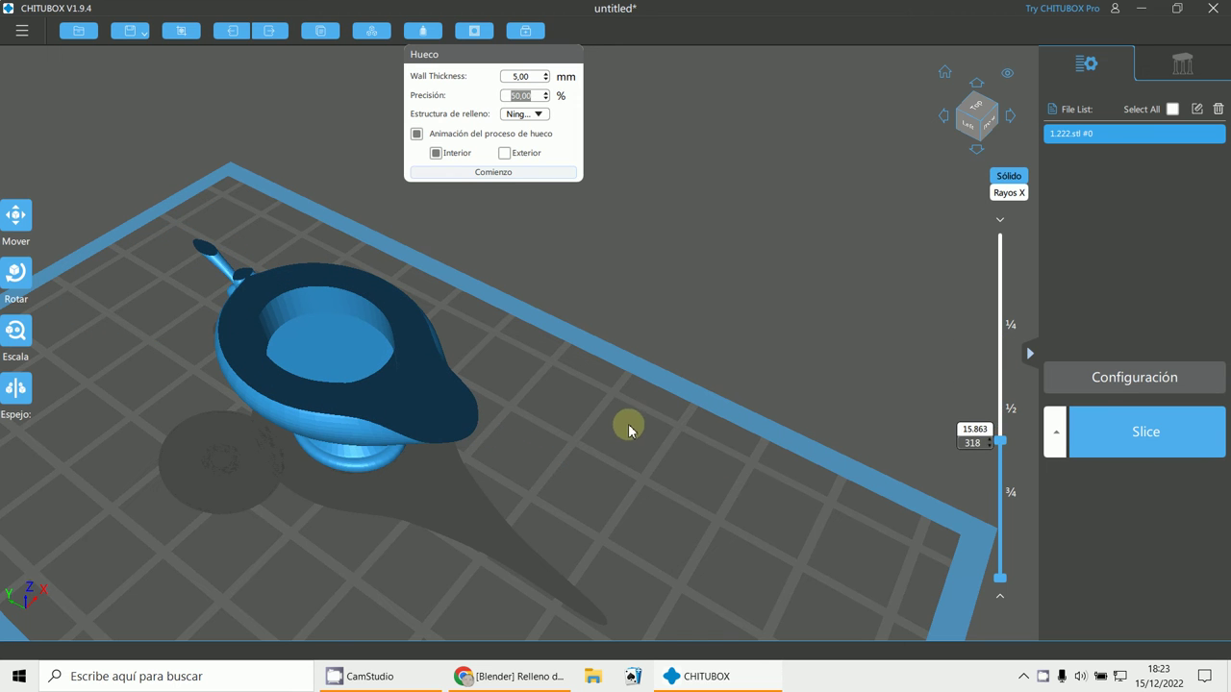